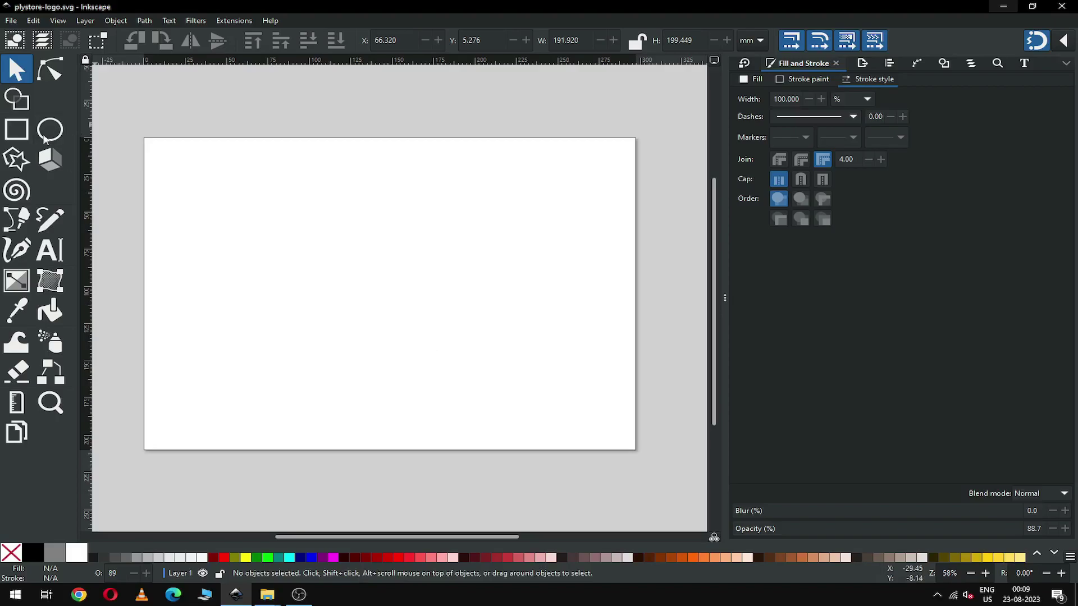
# - Draw a six-cornered polygon about 97 mm wide and 112 mm high on the page and convert it to a path
pyautogui.click(13, 159)
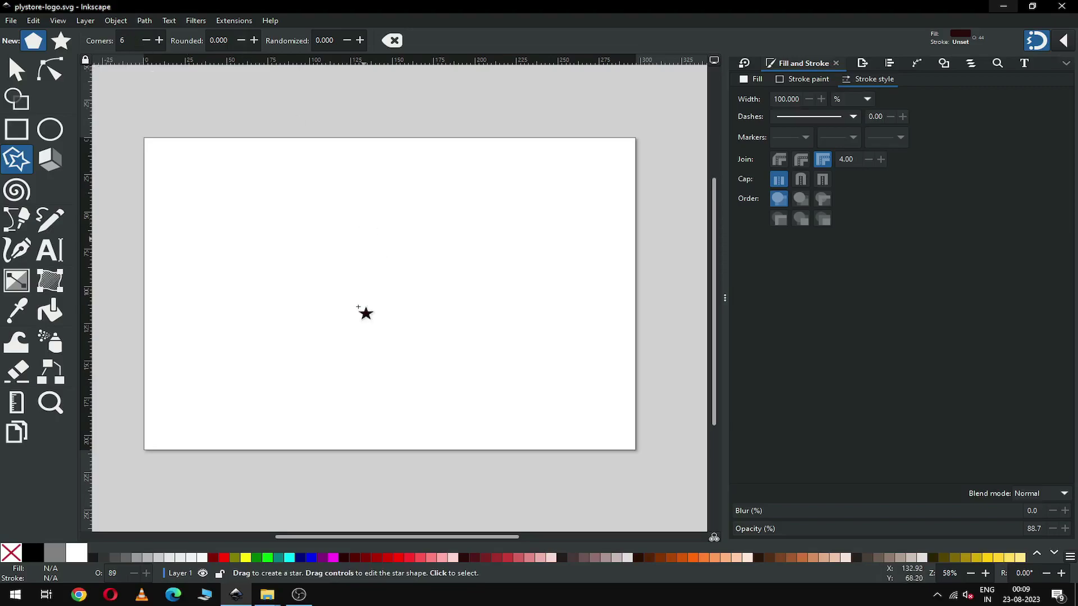
pyautogui.moveTo(372, 302)
pyautogui.mouseDown()
pyautogui.moveTo(443, 343)
pyautogui.moveTo(457, 333)
pyautogui.moveTo(451, 346)
pyautogui.mouseUp()
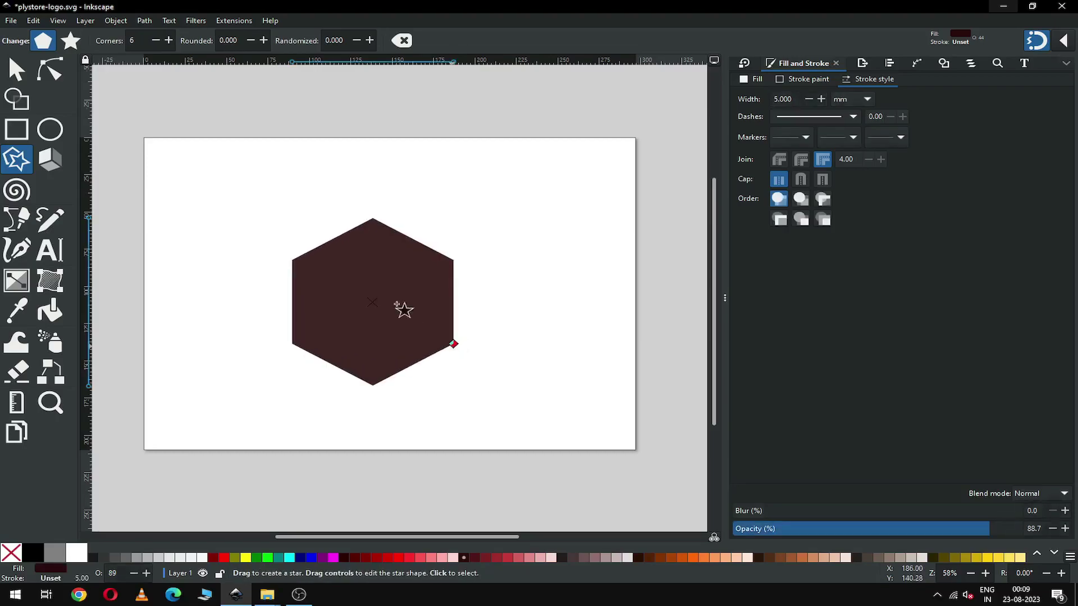
pyautogui.click(12, 72)
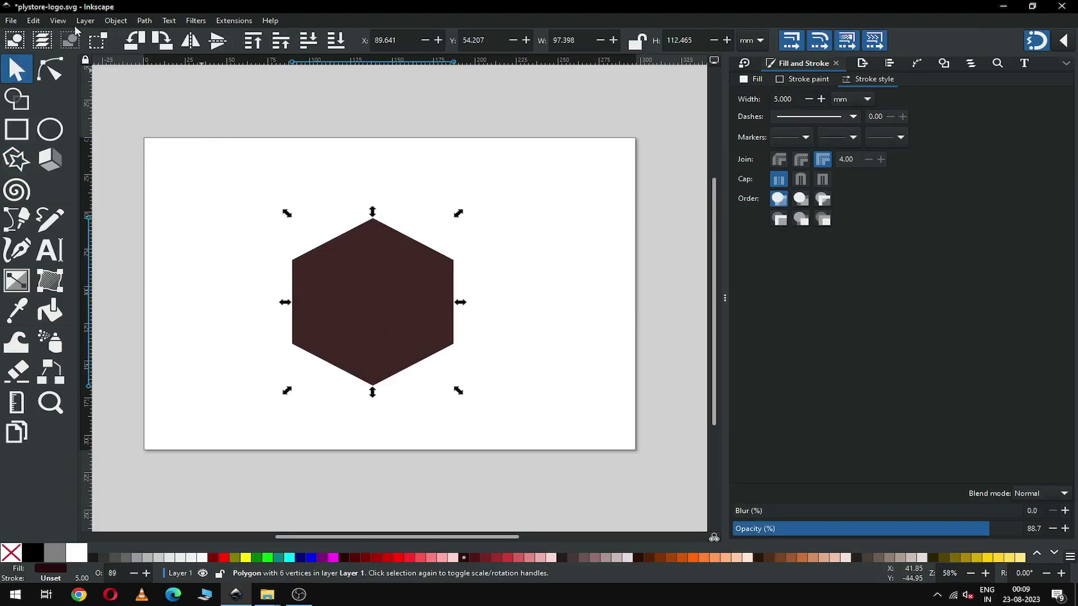
pyautogui.click(145, 22)
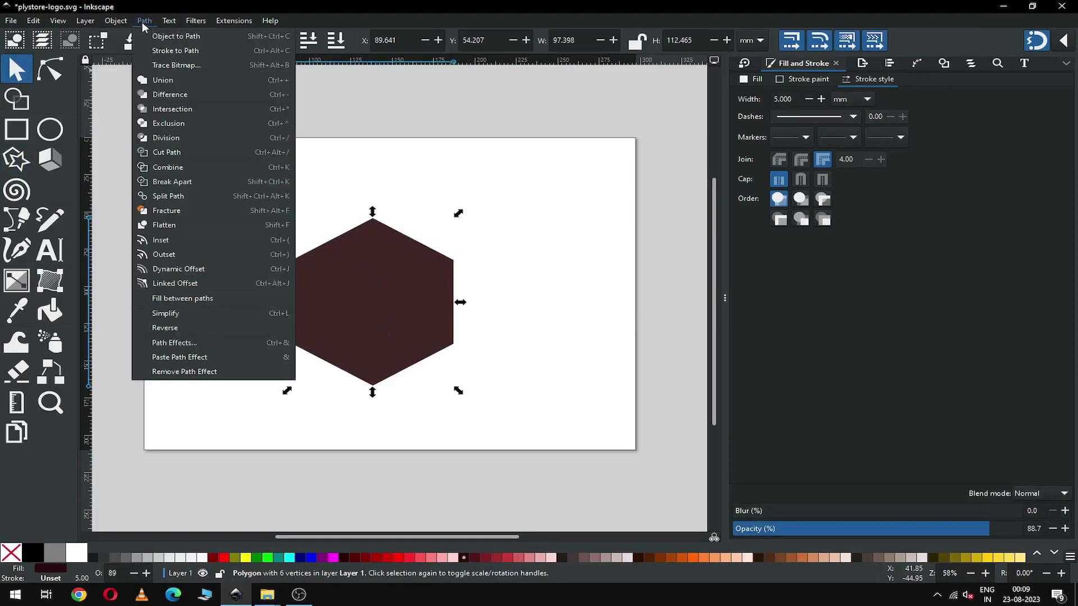
pyautogui.click(174, 37)
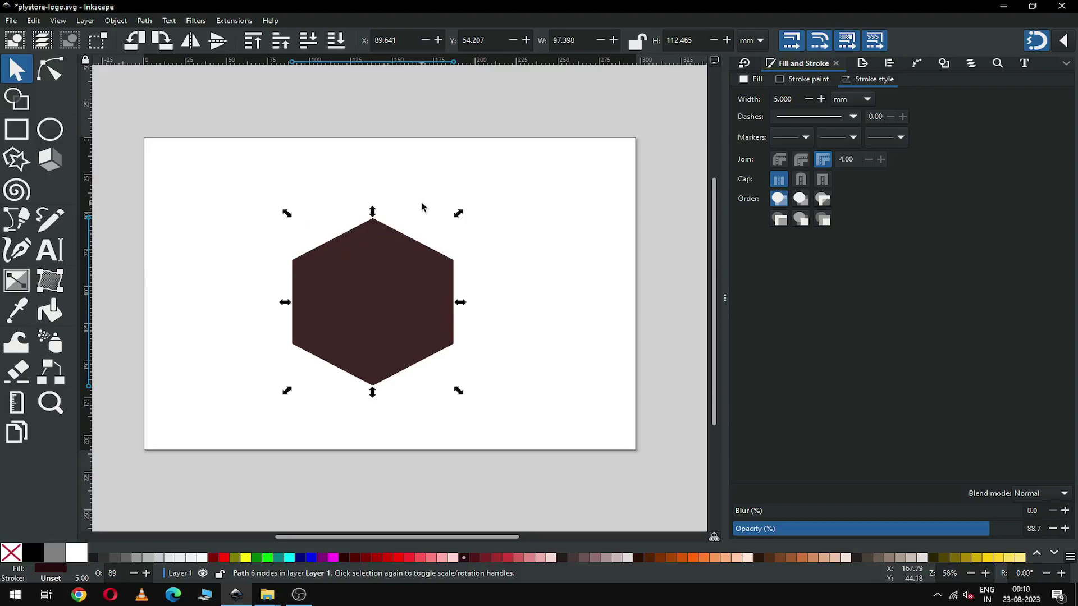
# - Scale the hexagon down about its centre to about 48 mm wide and 55 mm high, and save the document
pyautogui.moveTo(458, 390); pyautogui.dragTo(416, 340)
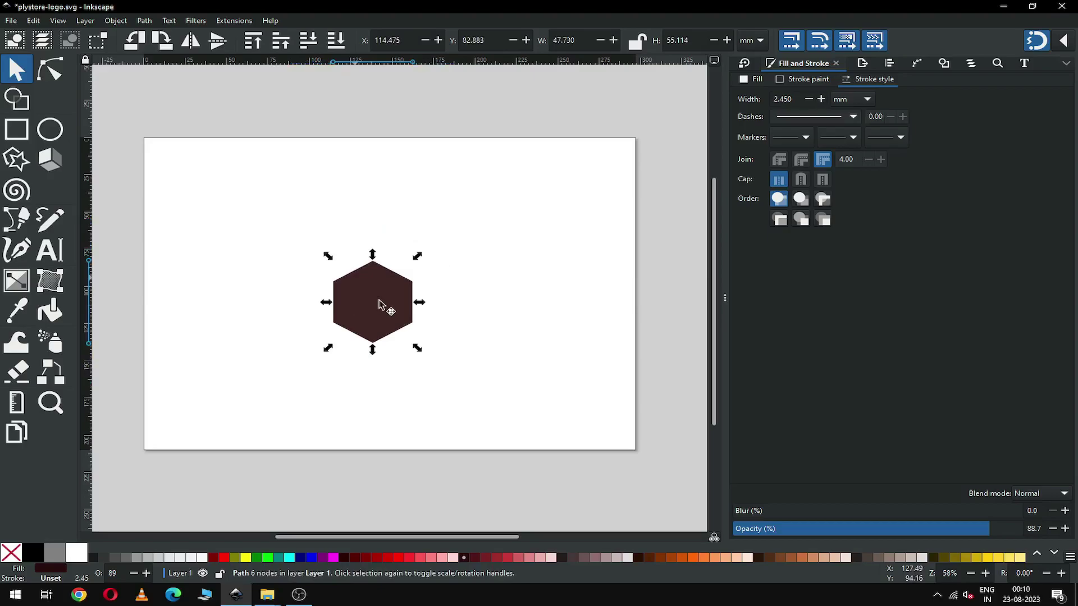
pyautogui.press('z')
pyautogui.moveTo(310, 250); pyautogui.dragTo(478, 367)
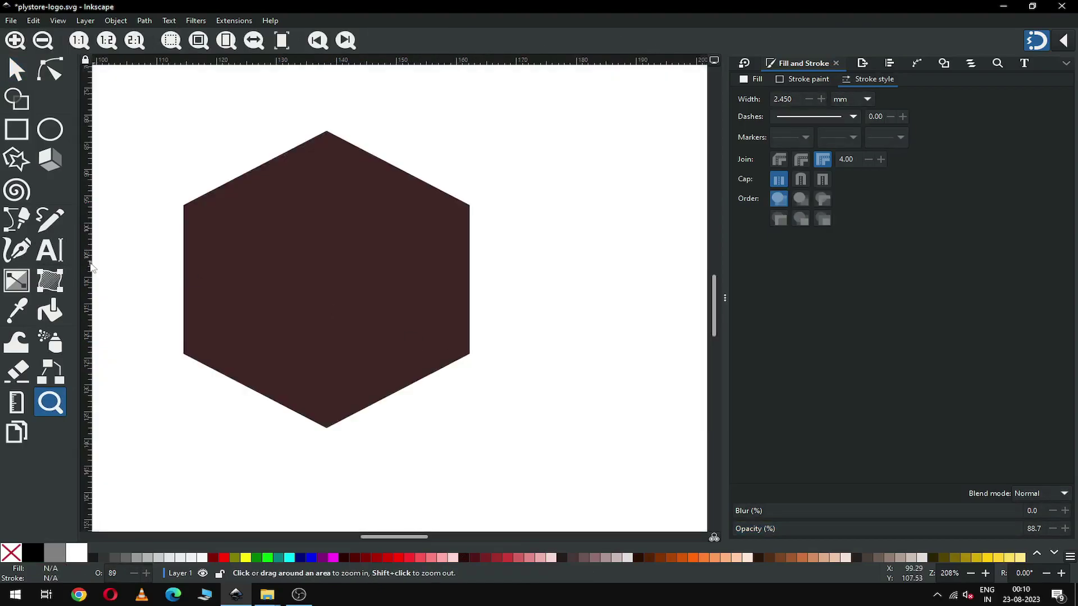
pyautogui.moveTo(94, 264); pyautogui.dragTo(42, 303)
pyautogui.hotkey('ctrl', 's')
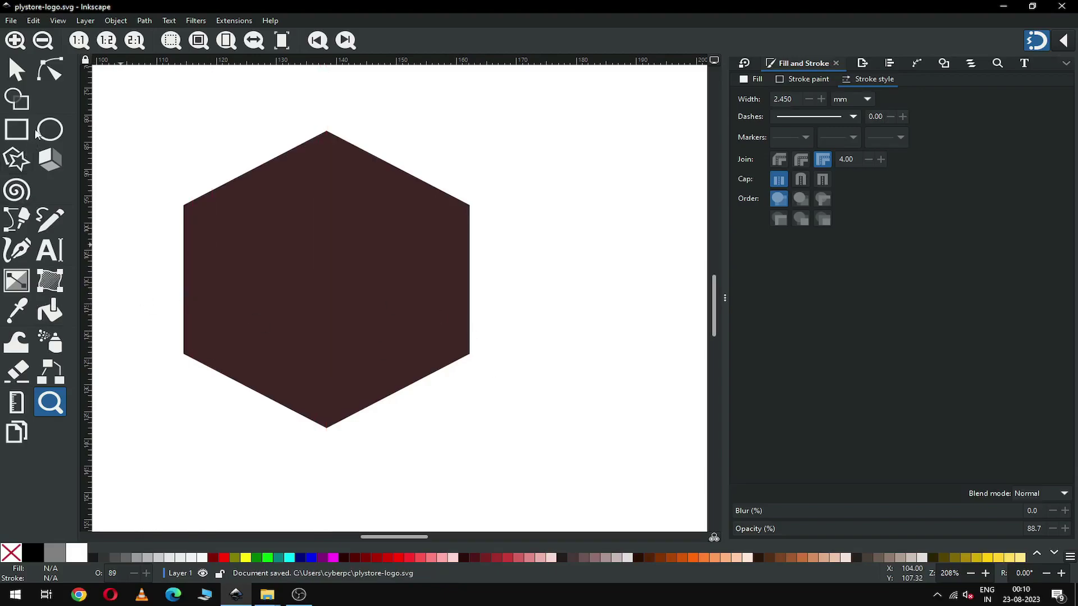
# - Draw a circle with a radius of about 22 mm, snapped to the hexagon's centre
pyautogui.click(49, 129)
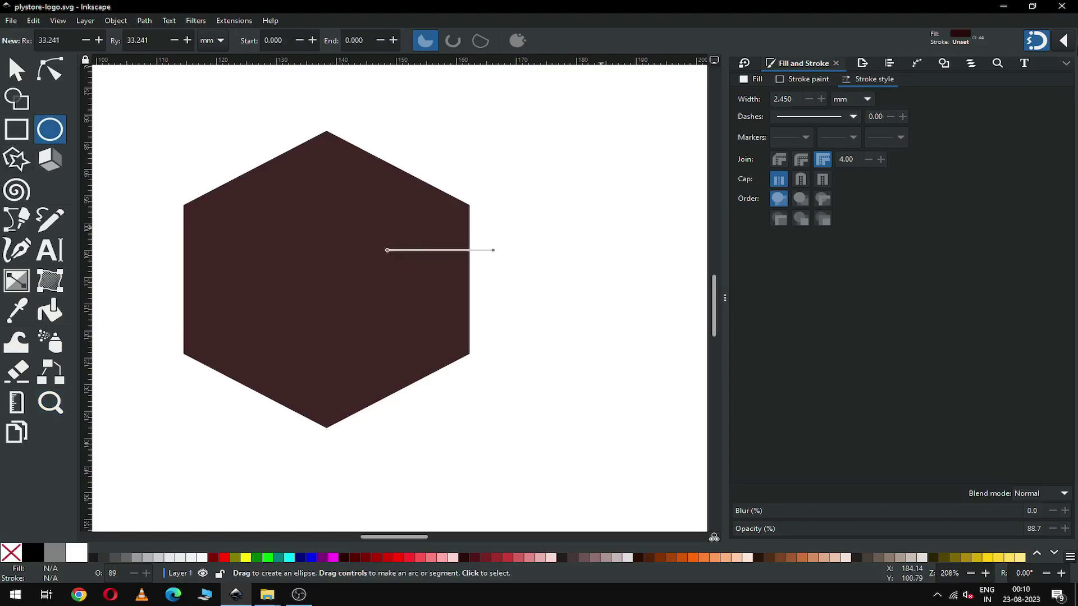
pyautogui.click(1064, 40)
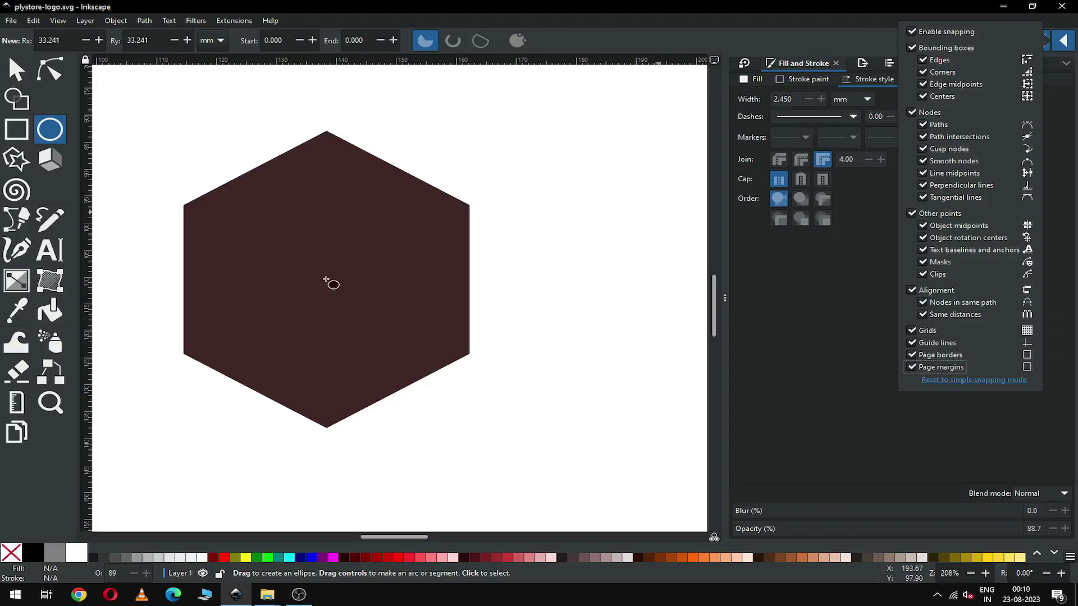
pyautogui.click(1059, 46)
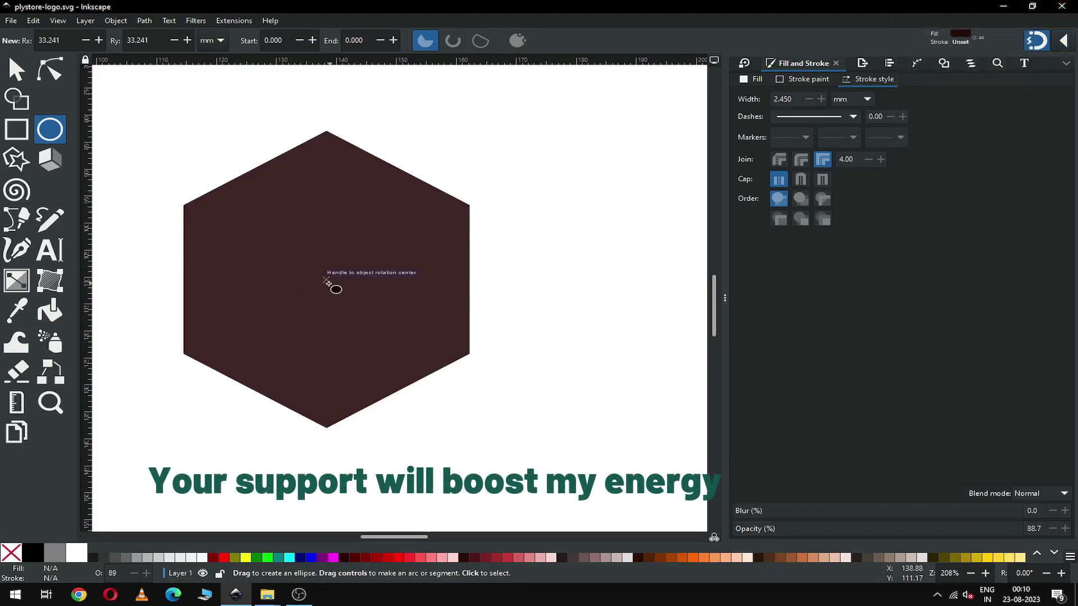
pyautogui.moveTo(334, 290); pyautogui.dragTo(320, 269)
pyautogui.moveTo(362, 304)
pyautogui.mouseDown()
pyautogui.moveTo(417, 378)
pyautogui.moveTo(445, 374)
pyautogui.moveTo(486, 419)
pyautogui.moveTo(462, 398)
pyautogui.mouseUp()
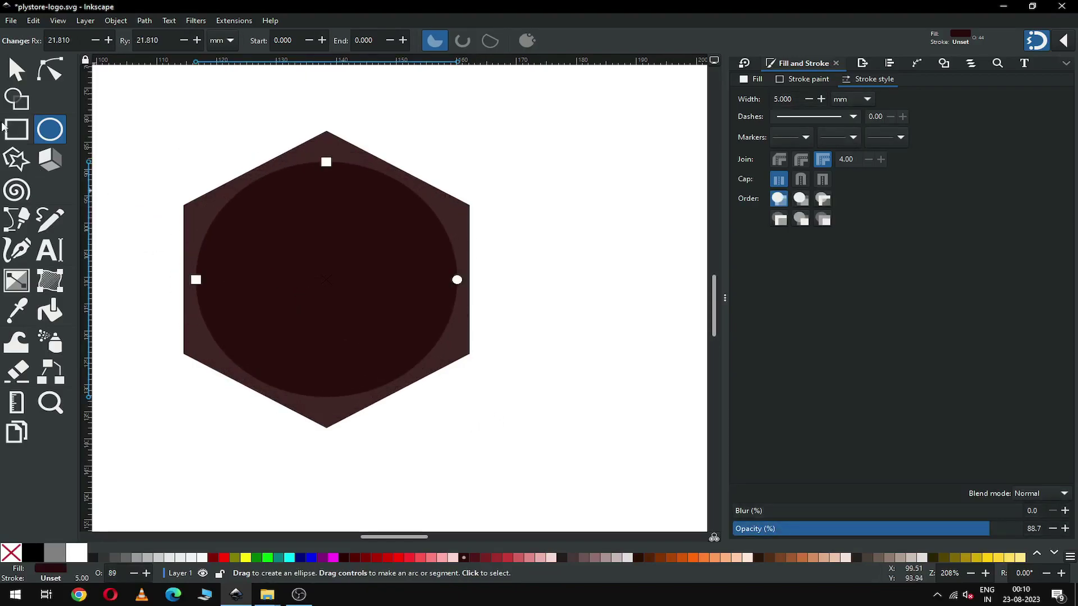
# - Convert the circle to a path and enlarge it about its centre to match the hexagon's width of about 47.7 mm
pyautogui.click(16, 69)
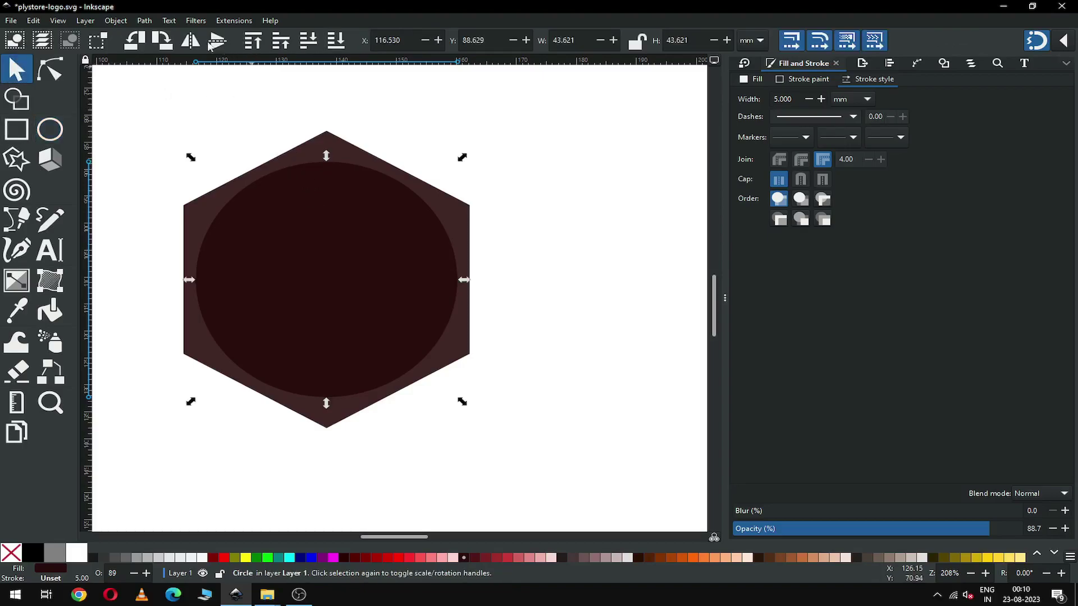
pyautogui.click(144, 21)
pyautogui.click(276, 163)
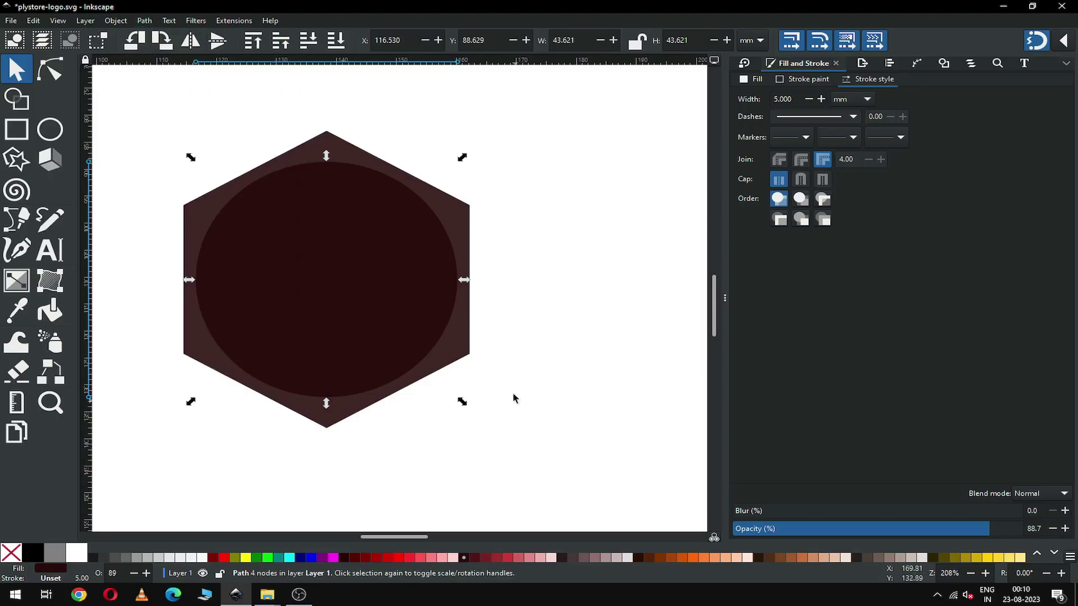
pyautogui.moveTo(462, 403); pyautogui.dragTo(469, 408)
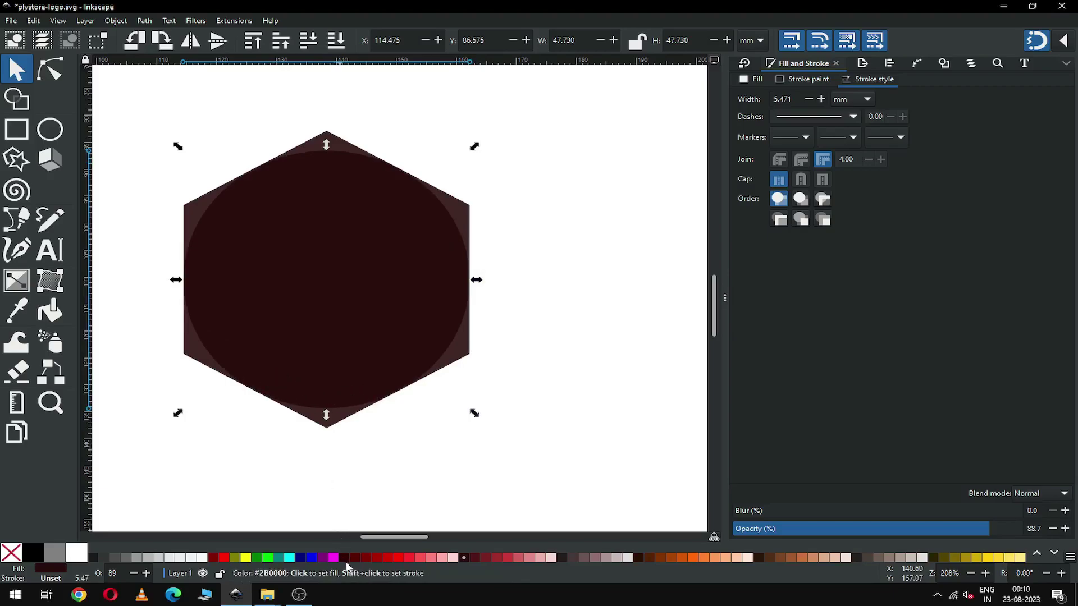
# - Fill the circle with the crimson red #C83737 and deselect it
pyautogui.click(398, 558)
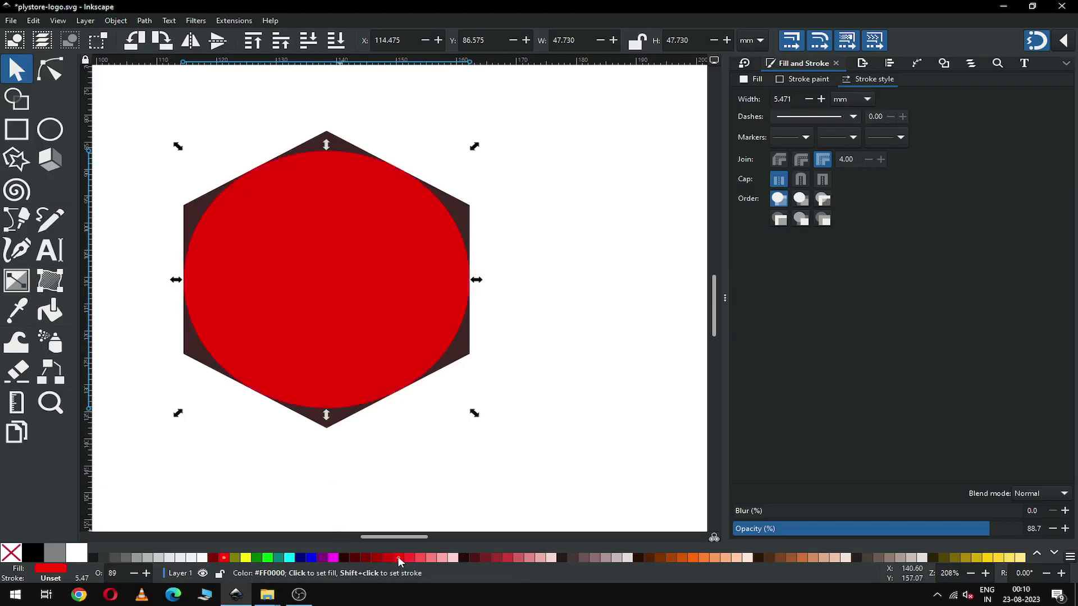
pyautogui.click(508, 558)
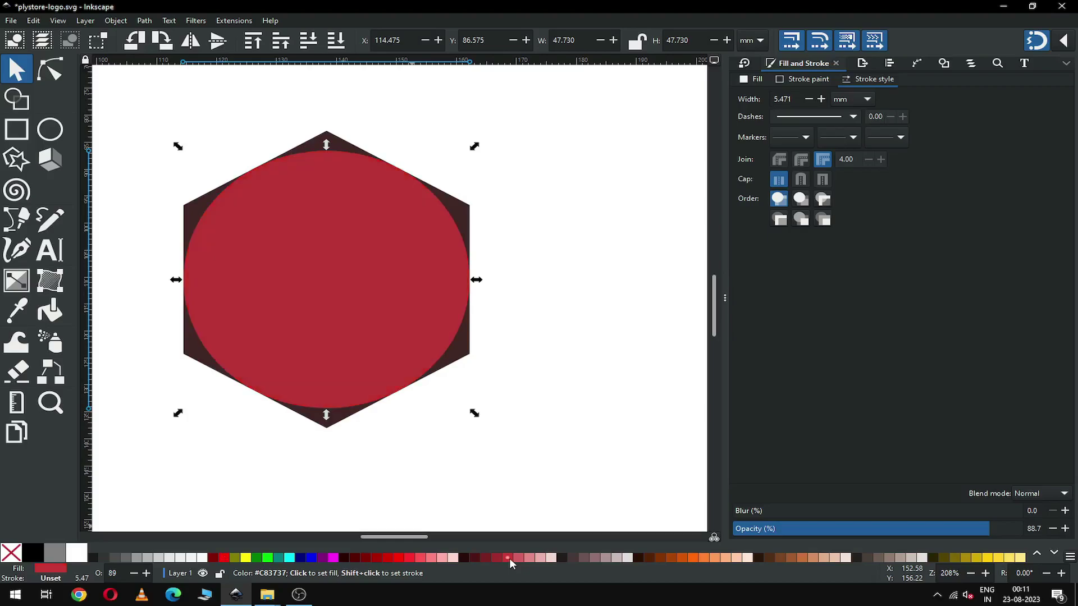
pyautogui.click(494, 383)
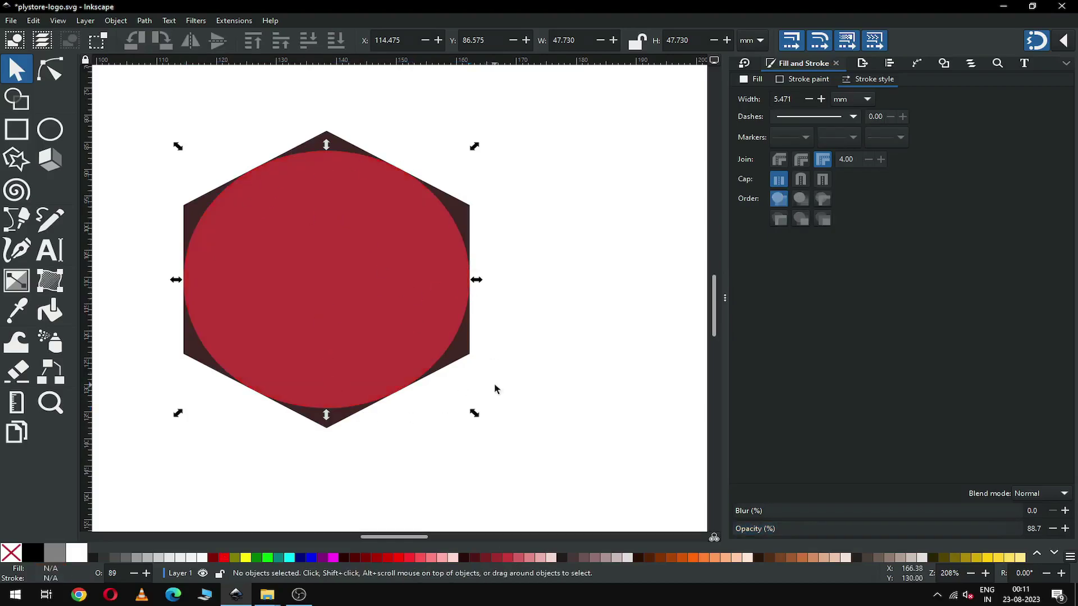
# - Select the hexagon together with its circle and move them towards the page's left side, to about X 37.6 mm, Y 72.9 mm
pyautogui.keyDown('ctrl'); pyautogui.scroll(-3, 487, 383); pyautogui.keyUp('ctrl')
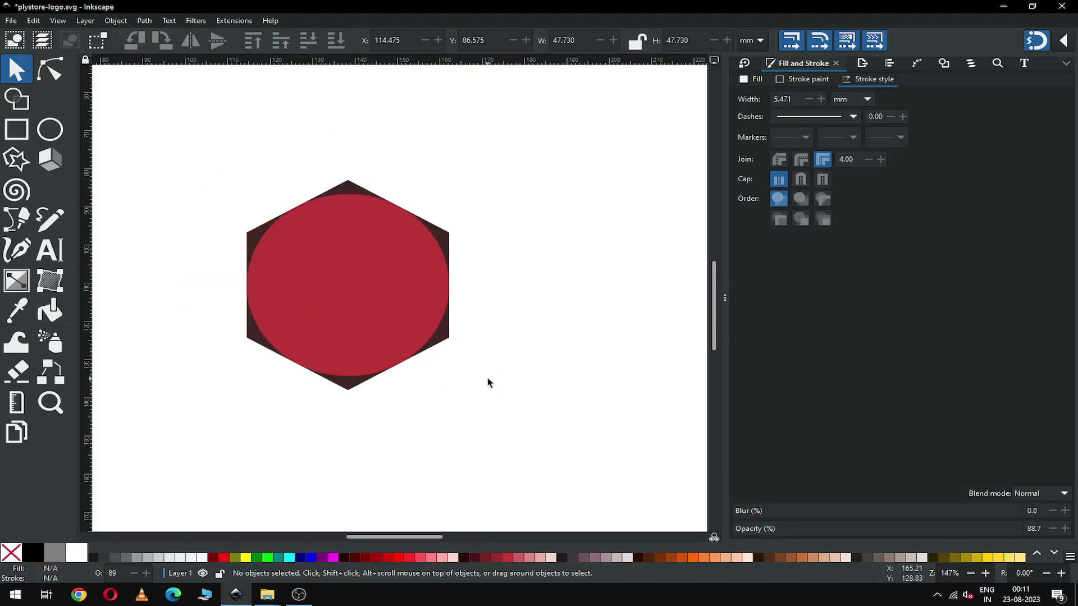
pyautogui.moveTo(289, 202); pyautogui.dragTo(461, 384)
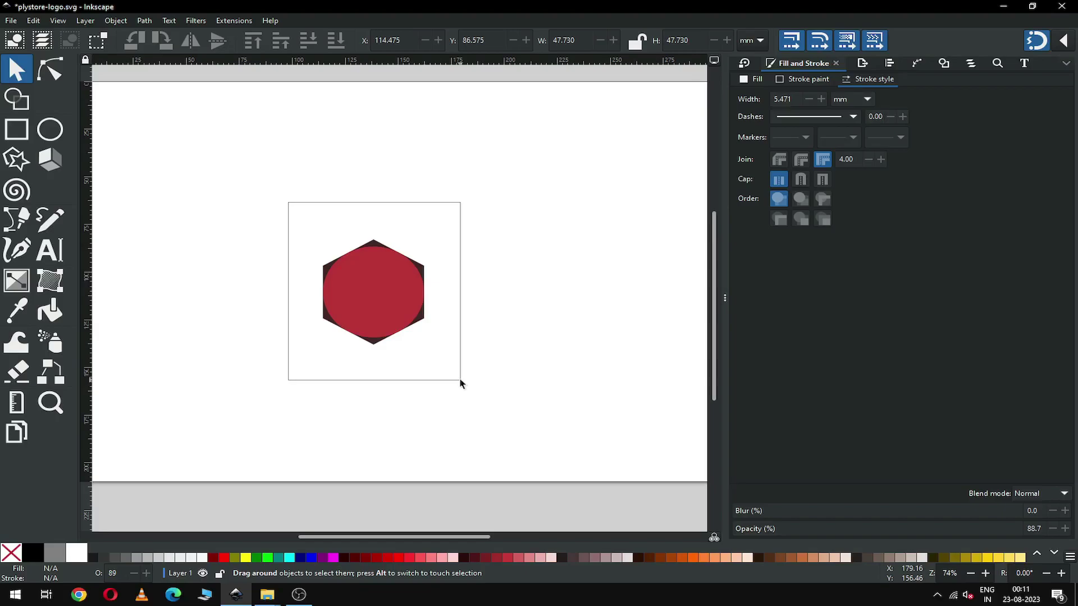
pyautogui.moveTo(460, 384); pyautogui.dragTo(460, 382)
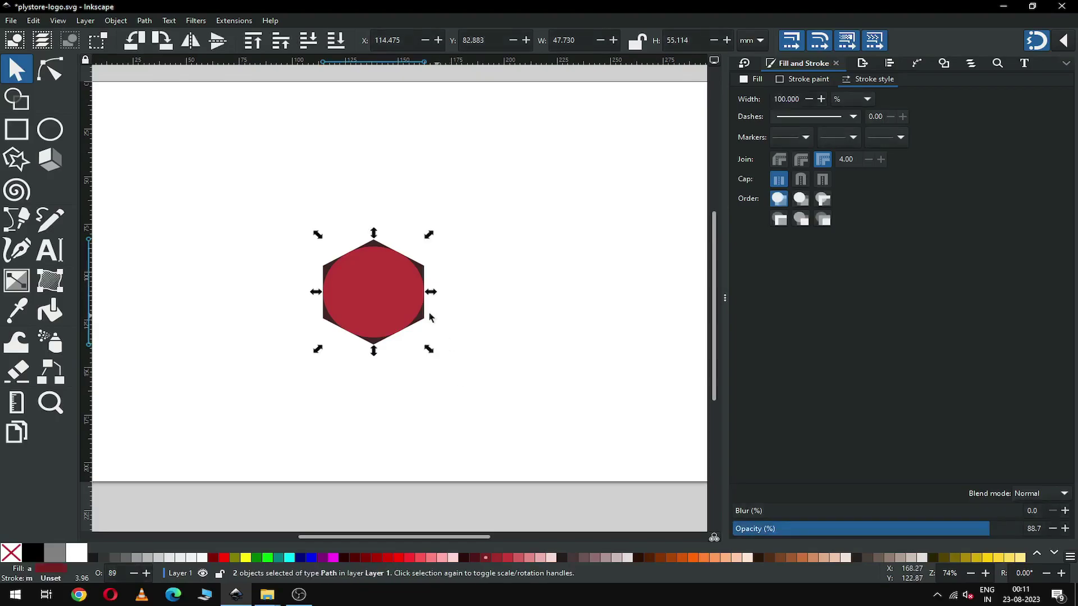
pyautogui.moveTo(387, 309); pyautogui.dragTo(225, 285)
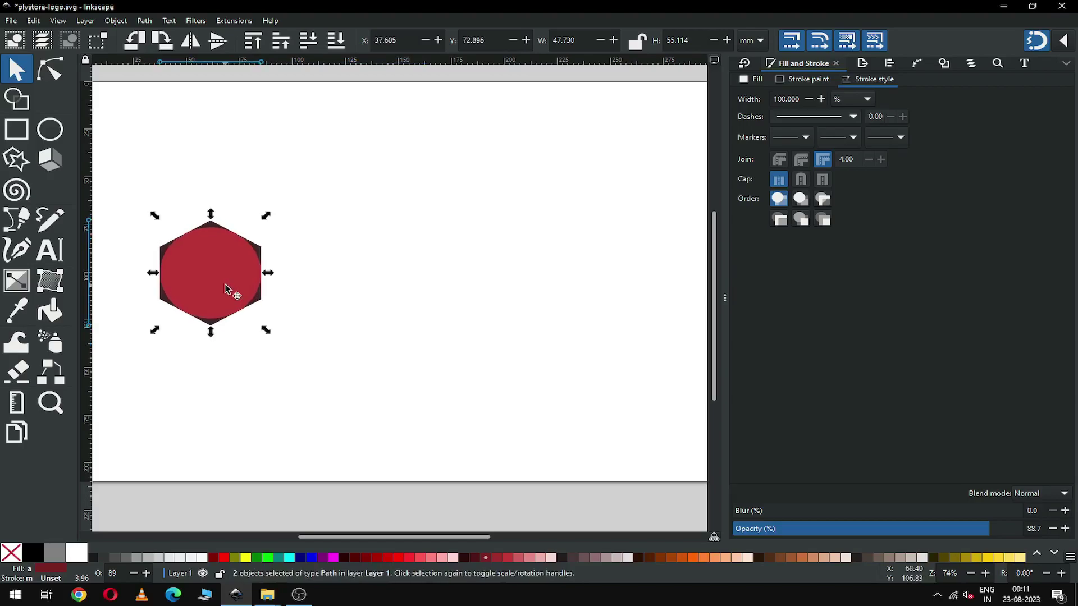
# - Duplicate the hexagon with its circle twice, snapping one copy tip to tip above the original and the other below it
pyautogui.rightClick(228, 289)
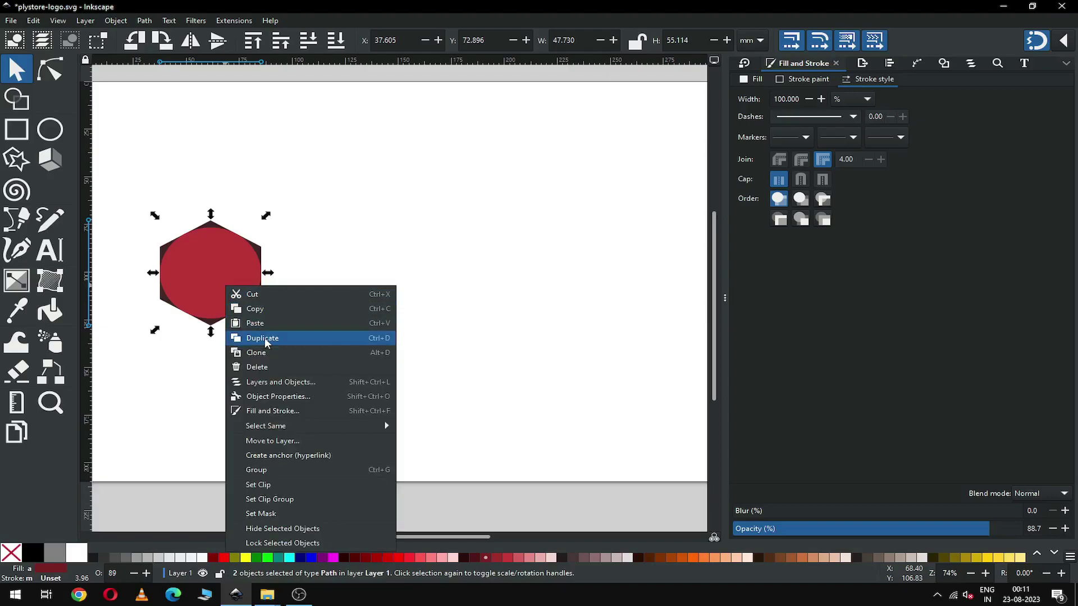
pyautogui.click(266, 338)
pyautogui.moveTo(219, 292); pyautogui.dragTo(222, 196)
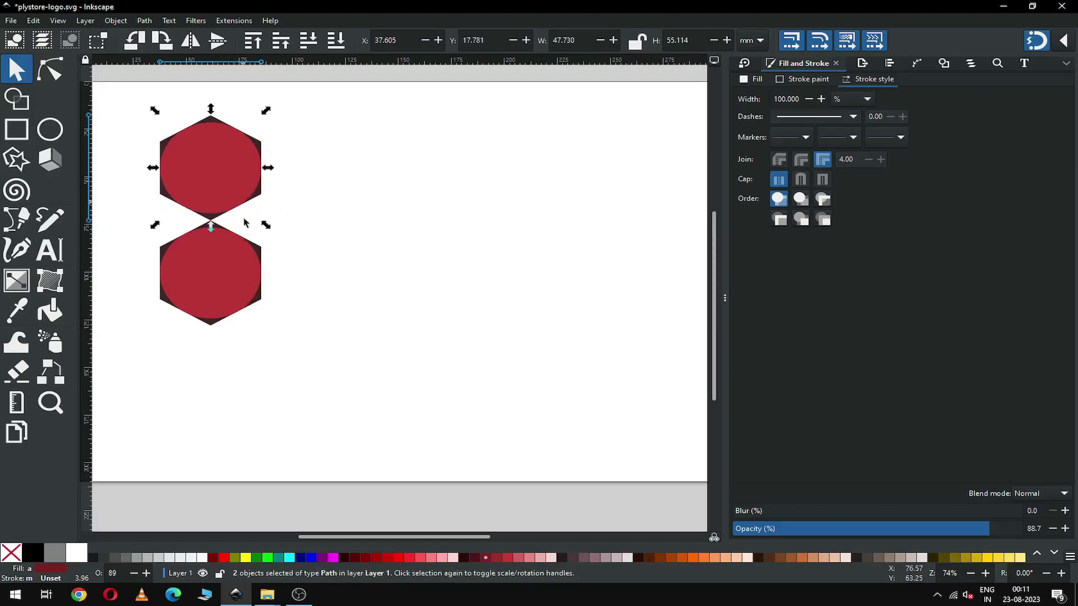
pyautogui.rightClick(211, 168)
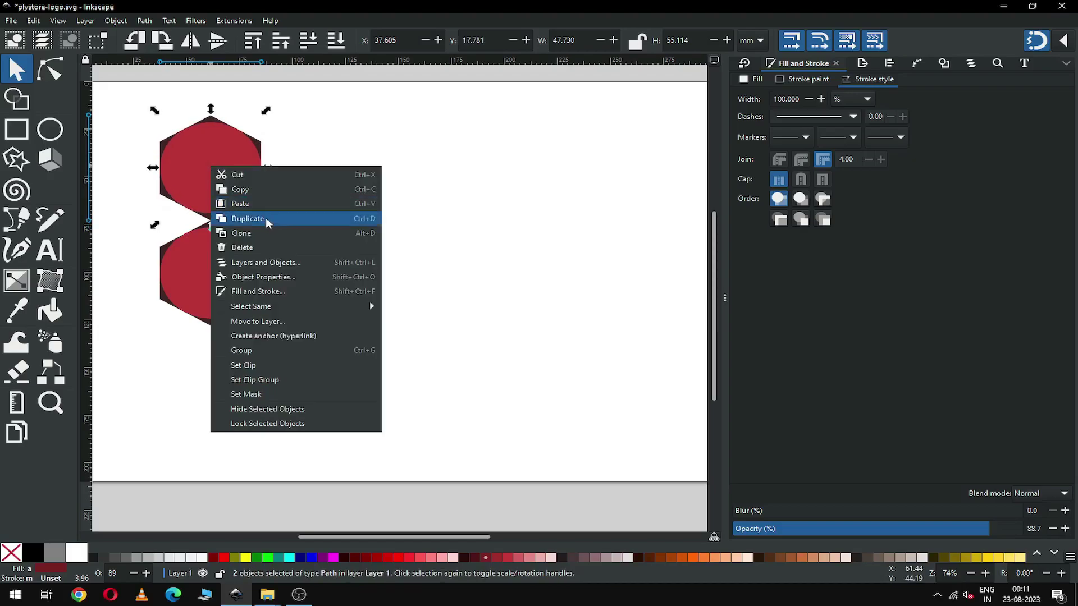
pyautogui.click(265, 217)
pyautogui.moveTo(207, 192); pyautogui.dragTo(208, 365)
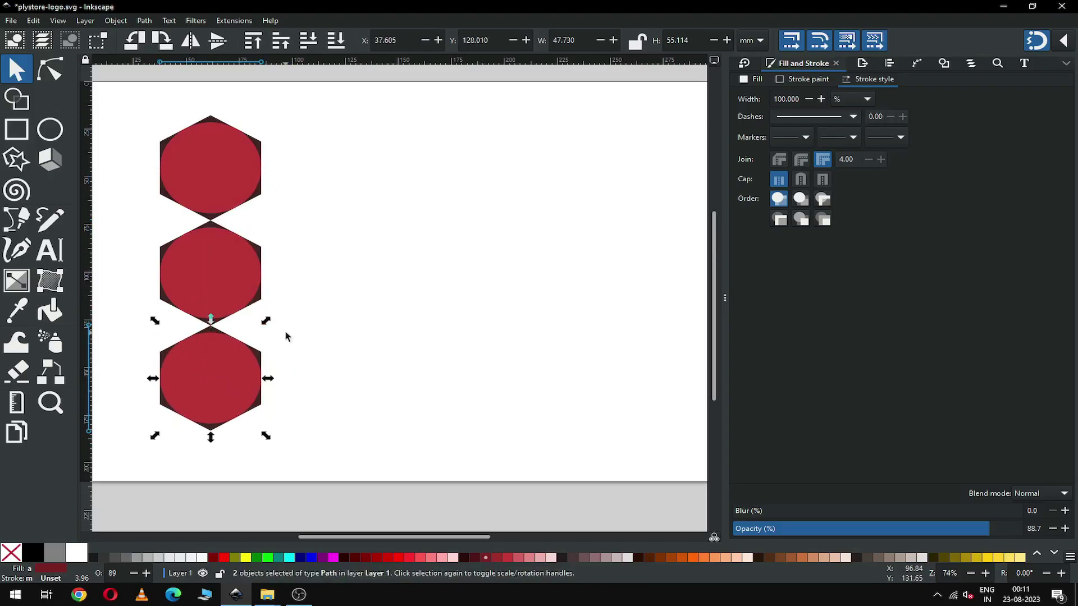
pyautogui.click(306, 324)
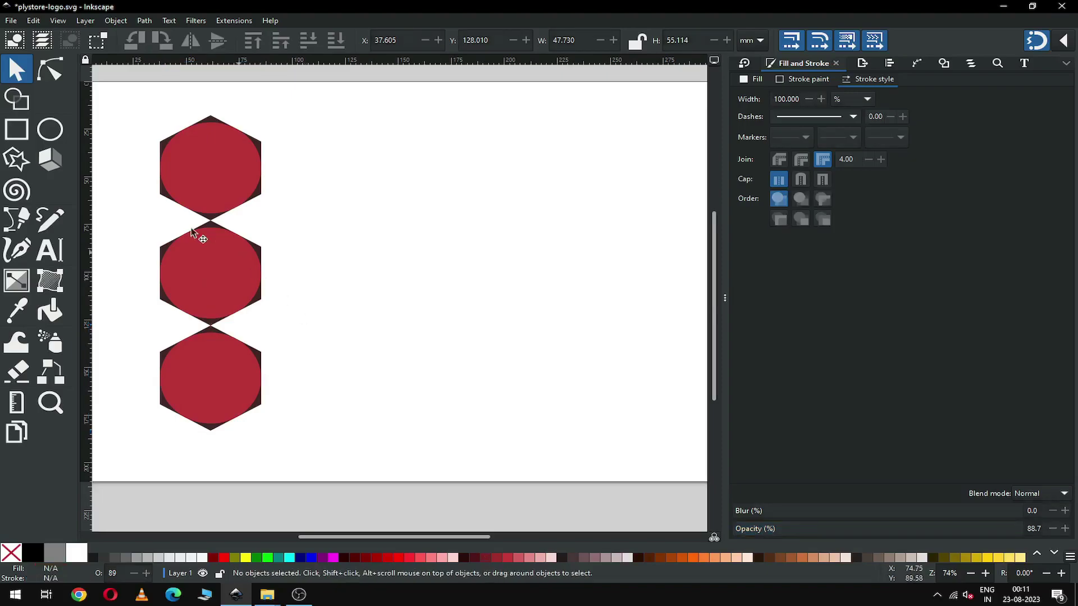
# - Duplicate the lower two hexagons with their circles and snap the copies beside the first column, shifted up by half a hexagon
pyautogui.moveTo(122, 213); pyautogui.dragTo(306, 456)
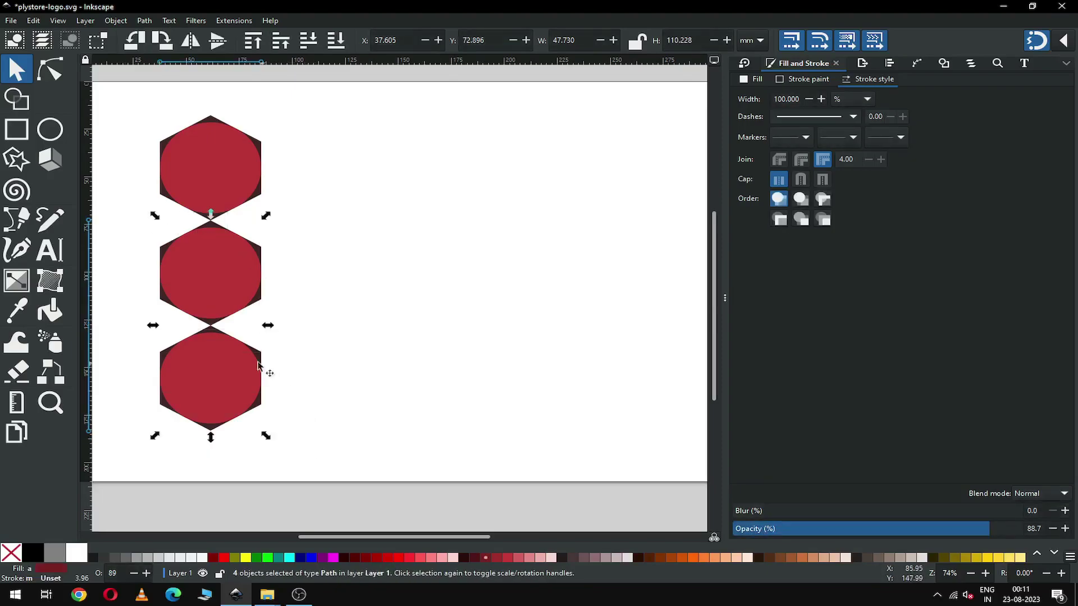
pyautogui.rightClick(211, 357)
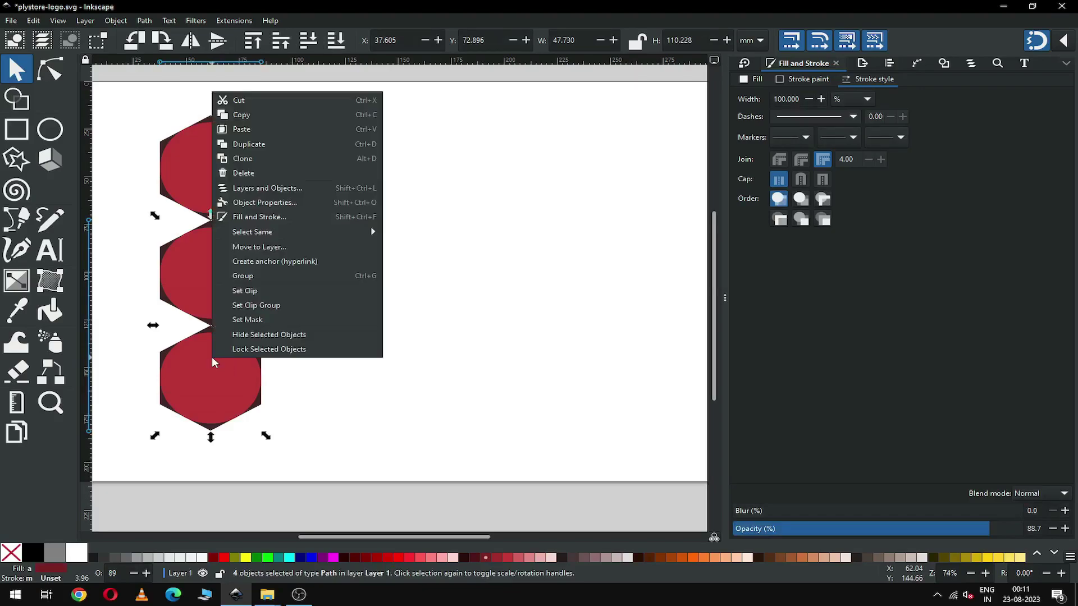
pyautogui.click(294, 142)
pyautogui.moveTo(219, 291); pyautogui.dragTo(321, 241)
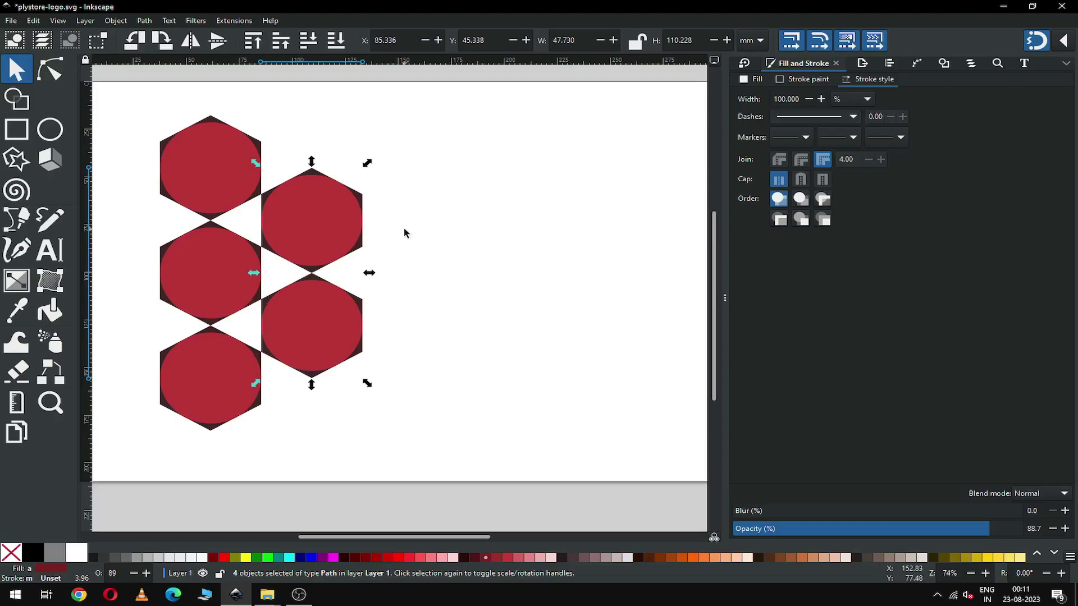
pyautogui.click(403, 156)
# - Duplicate the lower hexagon of the second column, snap the copy beside that column as the triangle's tip, and save the document
pyautogui.moveTo(408, 420); pyautogui.dragTo(245, 260)
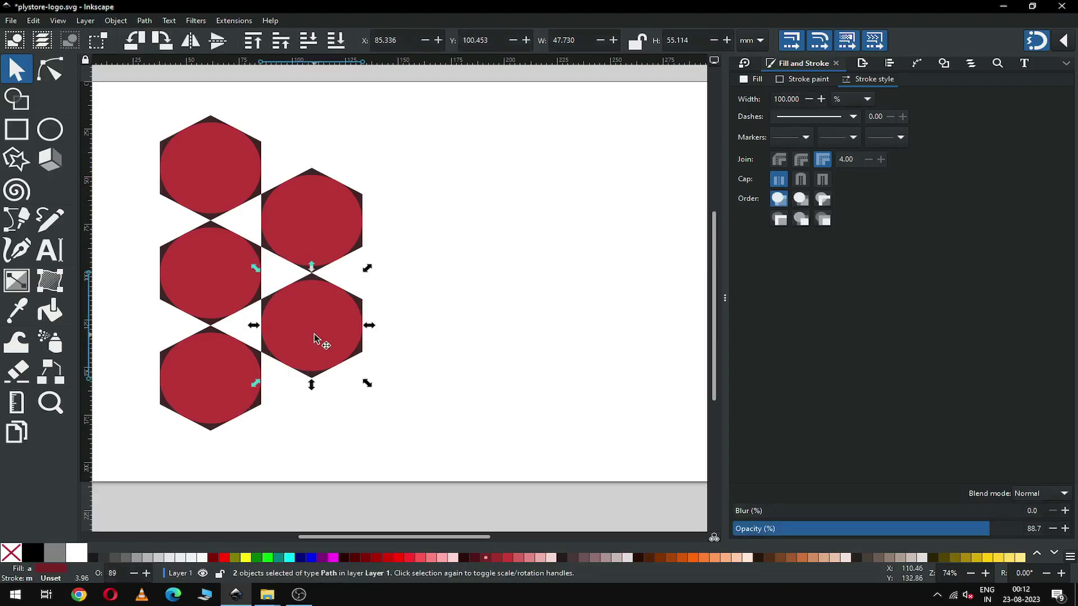
pyautogui.rightClick(316, 337)
pyautogui.click(362, 122)
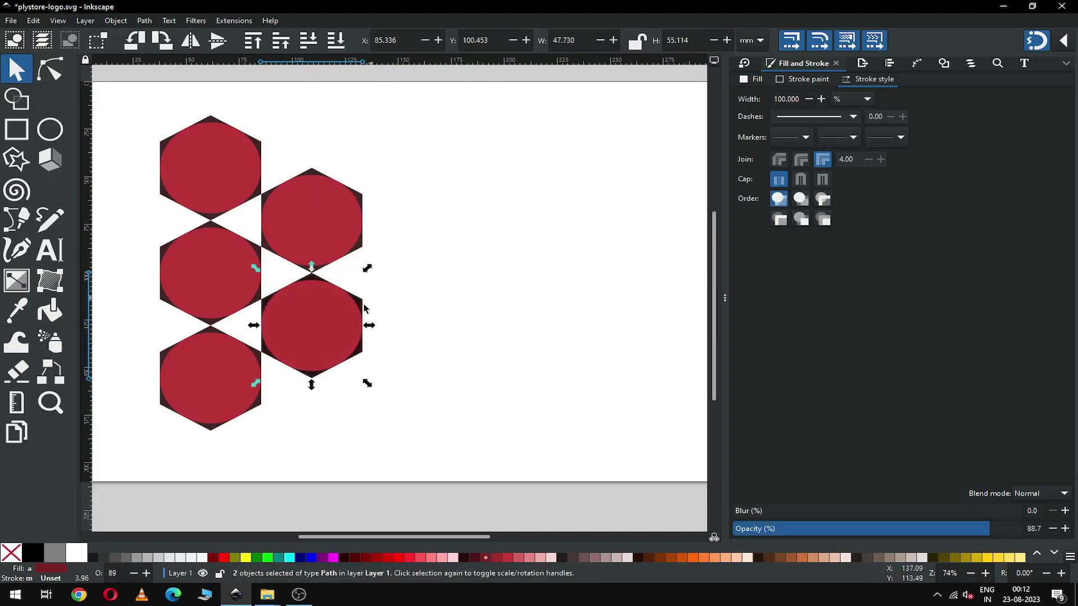
pyautogui.moveTo(324, 339); pyautogui.dragTo(425, 282)
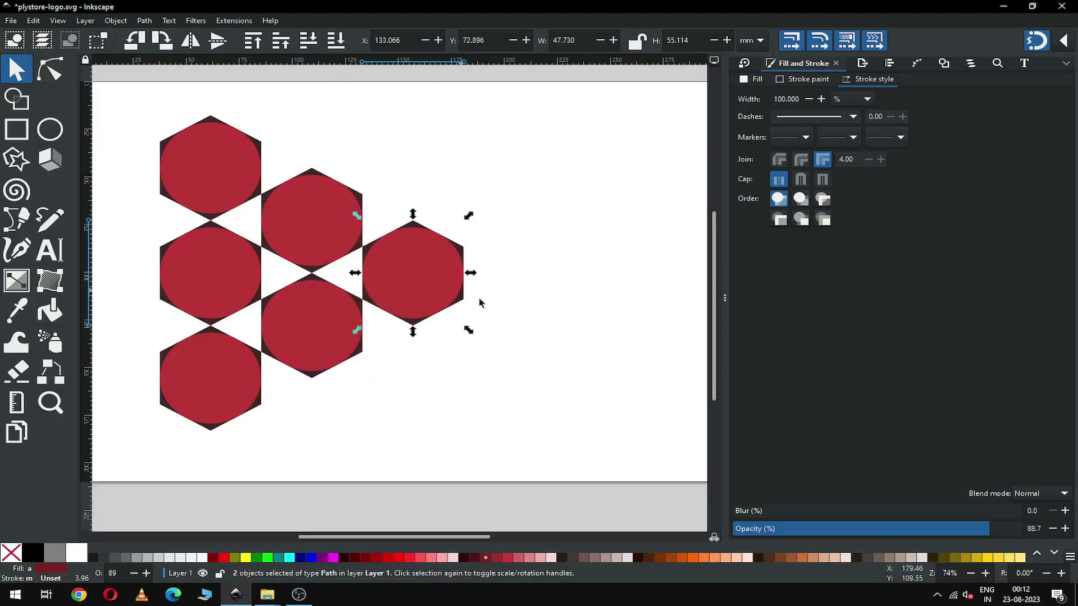
pyautogui.click(532, 335)
pyautogui.hotkey('ctrl', 's')
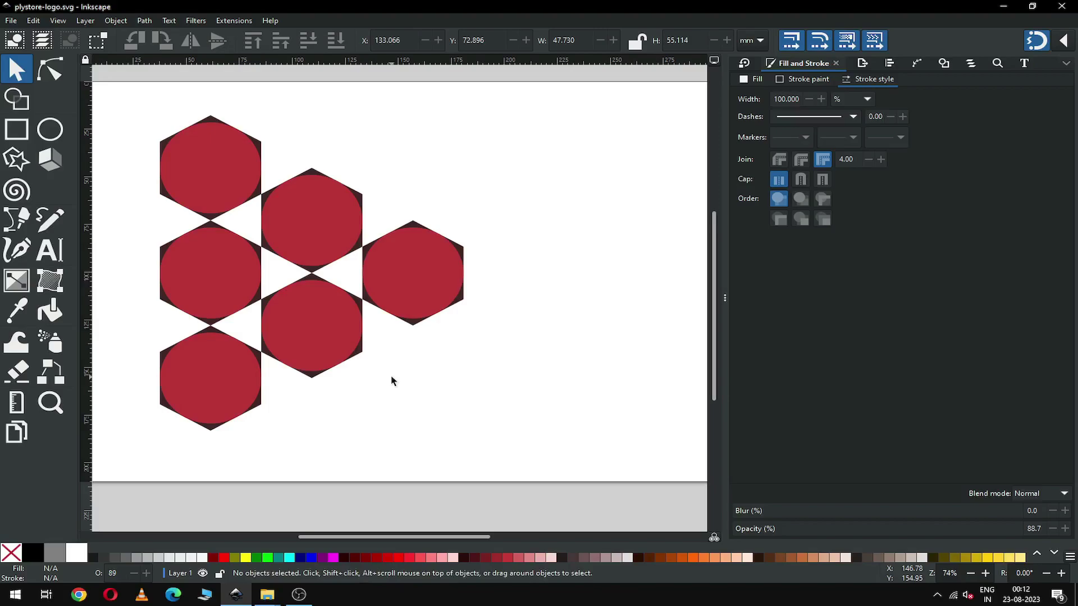
pyautogui.press('-')
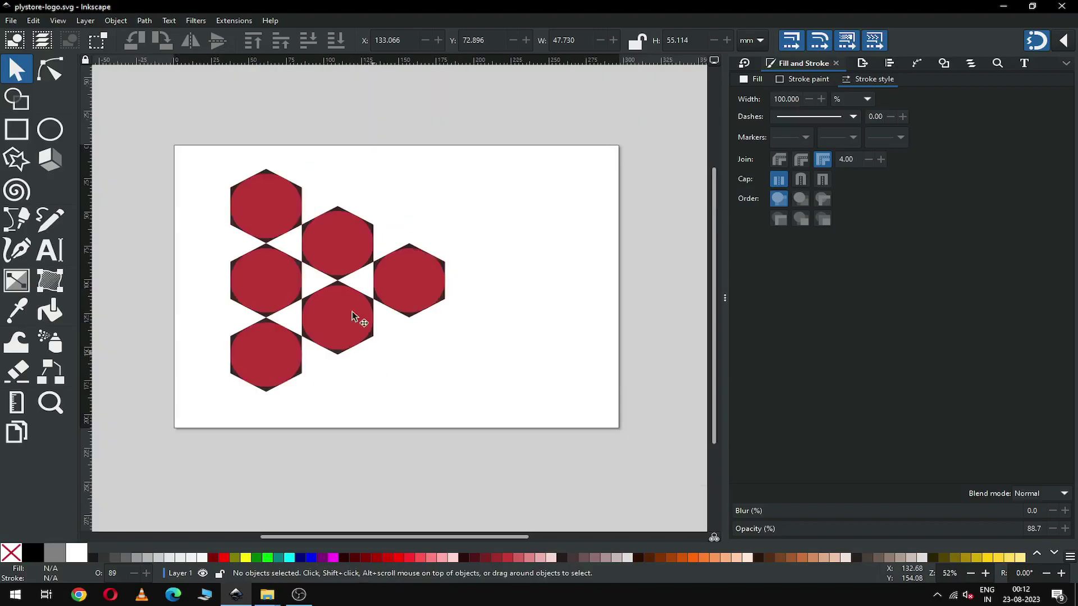
# - Move all six hexagons with their circles to the page's middle, to about X 90.2 mm, Y 31.5 mm, and save the document
pyautogui.moveTo(182, 154); pyautogui.dragTo(510, 407)
pyautogui.moveTo(325, 320); pyautogui.dragTo(406, 340)
pyautogui.press('z')
pyautogui.moveTo(258, 175); pyautogui.dragTo(584, 435)
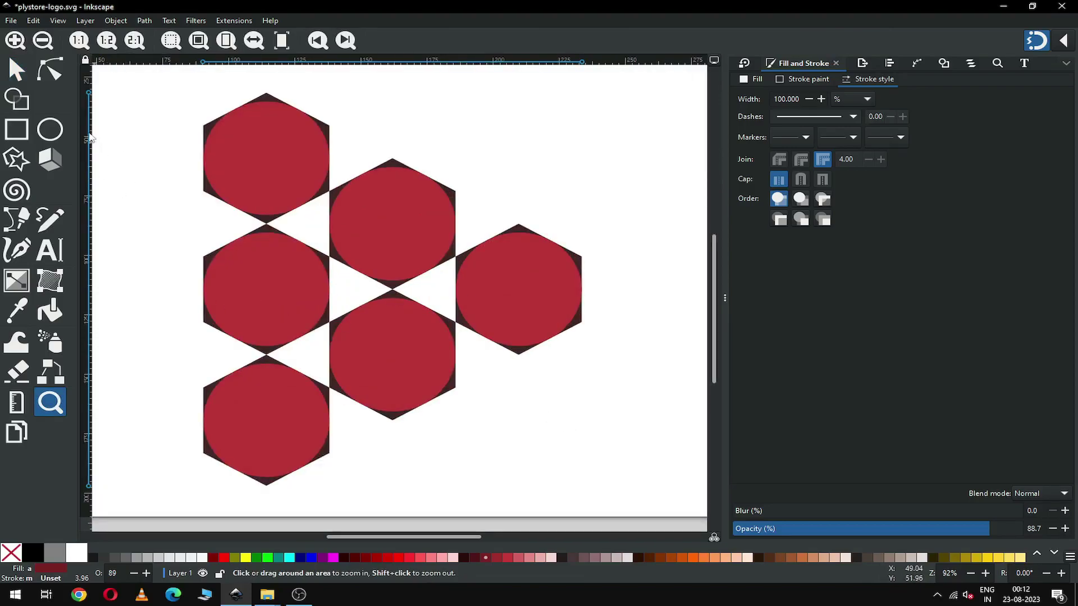
pyautogui.click(16, 69)
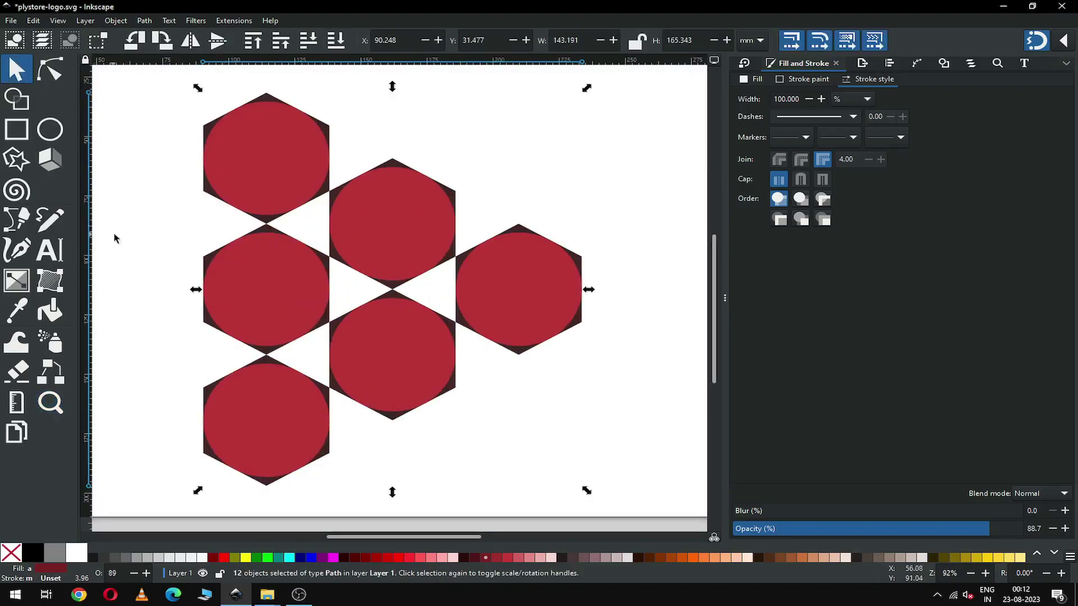
pyautogui.click(147, 234)
pyautogui.hotkey('ctrl', 's')
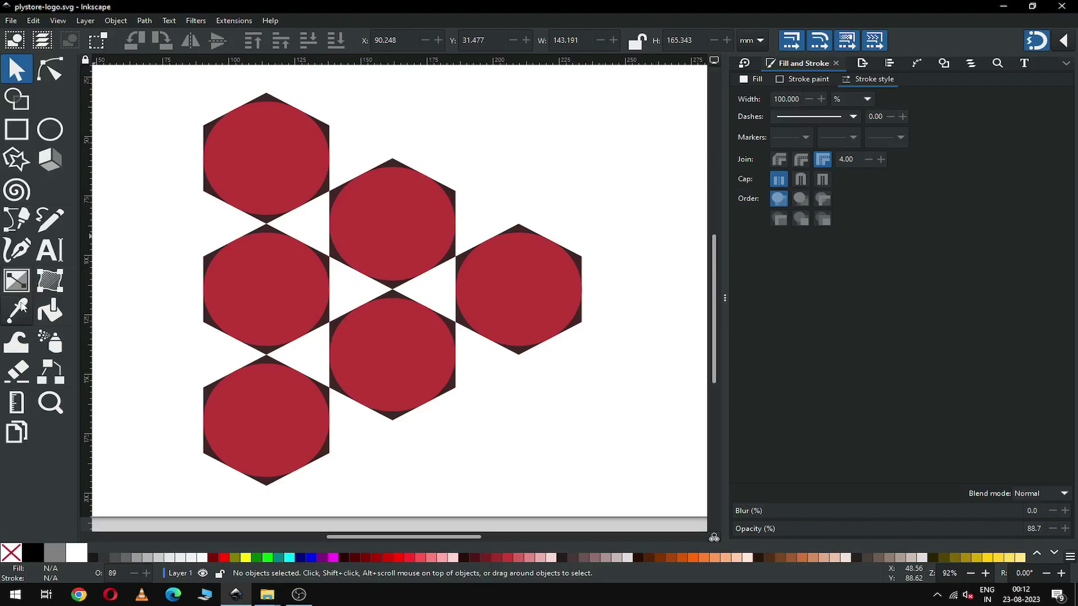
# - Draw three straight Pencil lines along the arrangement's left, lower and upper sides, each running between the edge midpoints of the corner hexagons
pyautogui.click(42, 222)
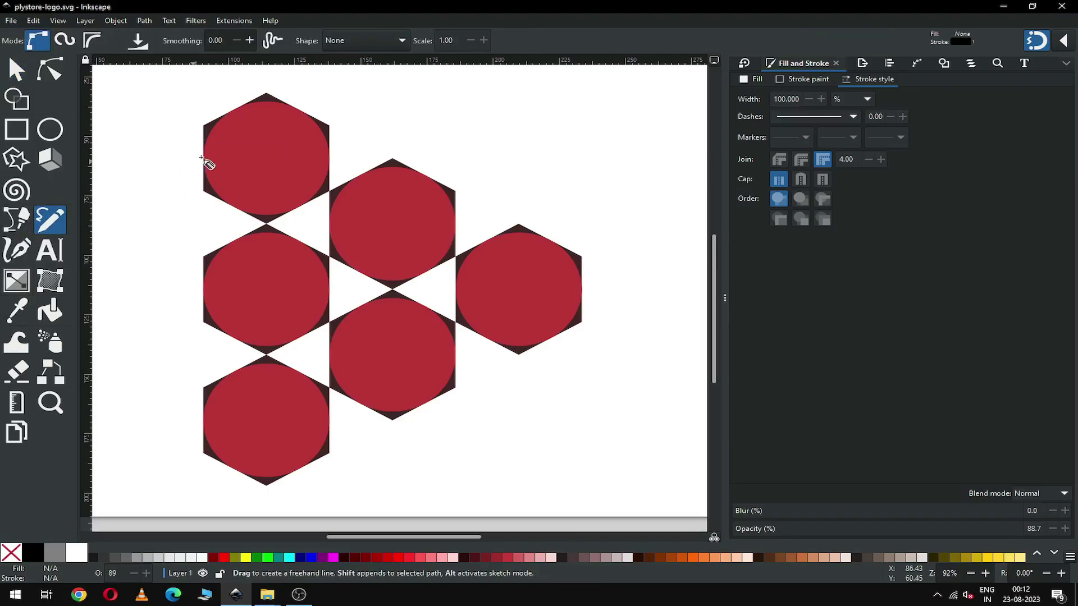
pyautogui.moveTo(203, 159)
pyautogui.mouseDown()
pyautogui.moveTo(200, 288)
pyautogui.moveTo(221, 317)
pyautogui.moveTo(203, 420)
pyautogui.mouseUp()
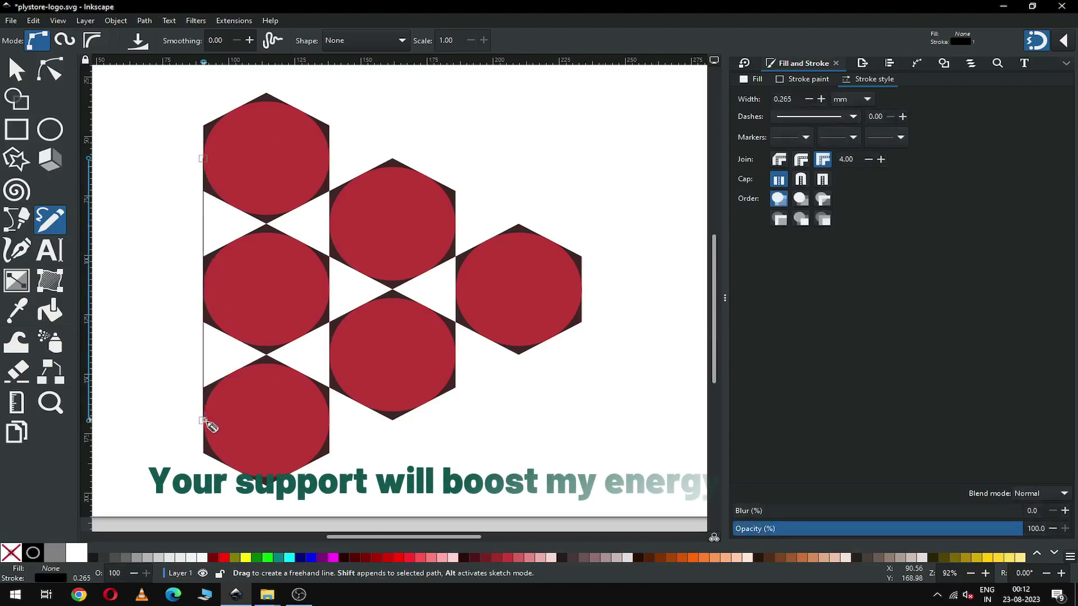
pyautogui.click(303, 469)
pyautogui.click(555, 336)
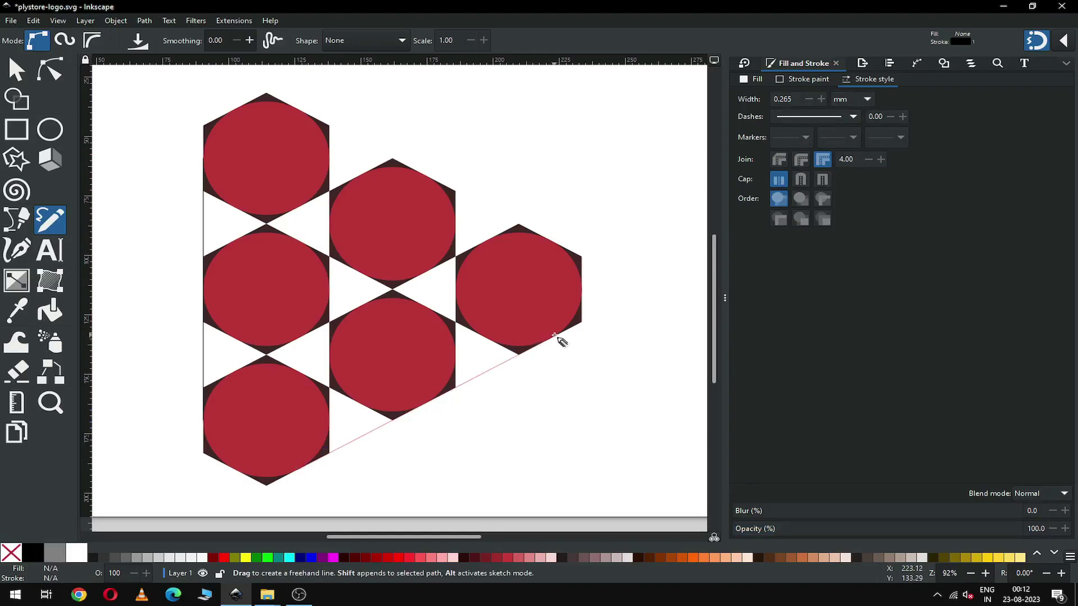
pyautogui.click(555, 336)
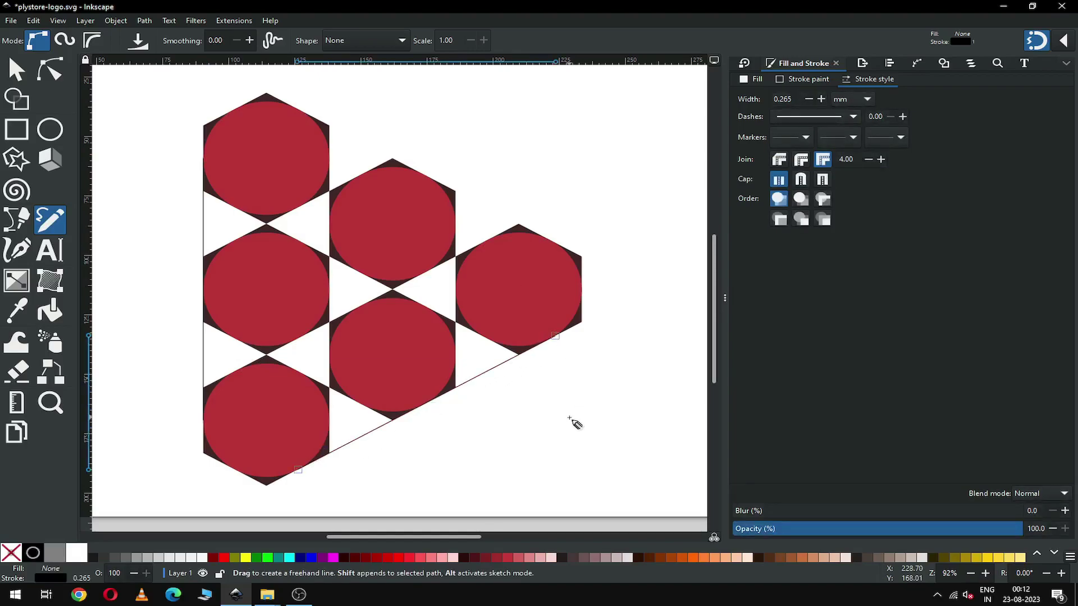
pyautogui.click(552, 241)
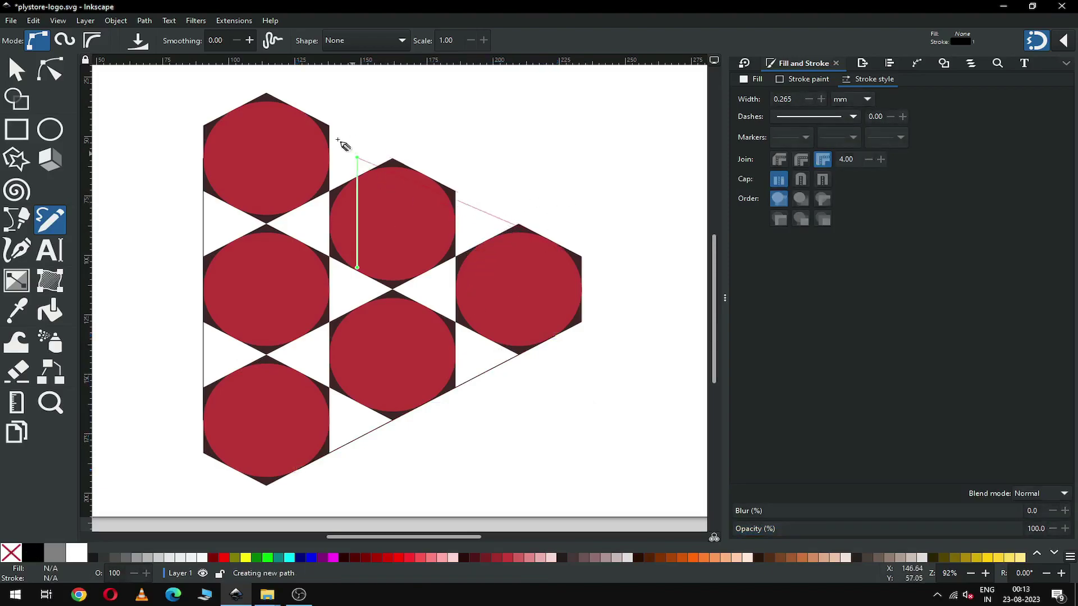
pyautogui.click(298, 110)
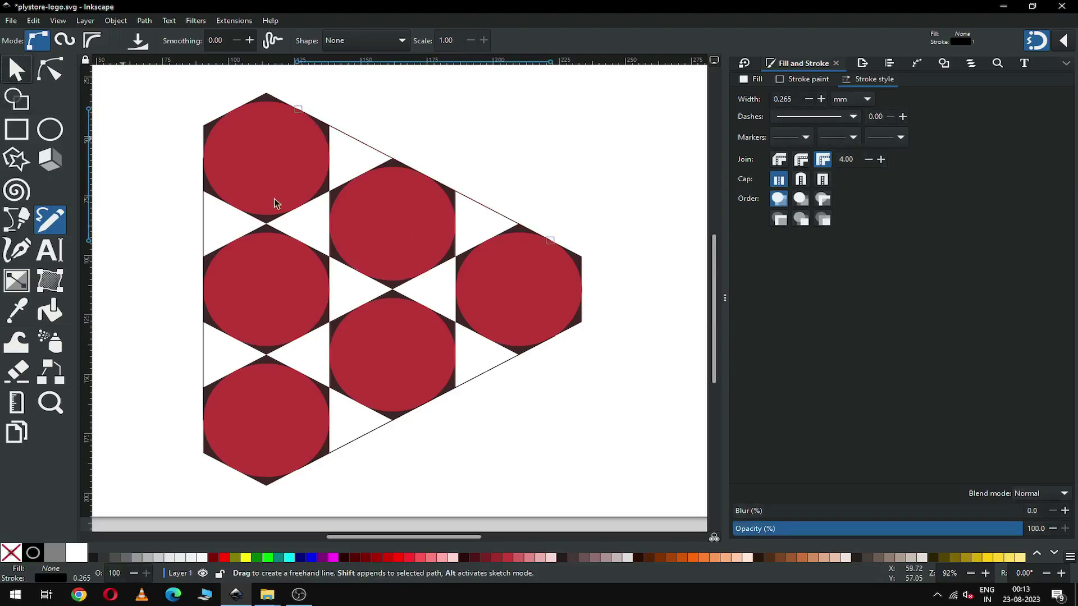
pyautogui.press('s')
pyautogui.click(595, 352)
# - Examine the lower line's end on the tip hexagon, and save the document
pyautogui.press('z')
pyautogui.moveTo(500, 298); pyautogui.dragTo(650, 384)
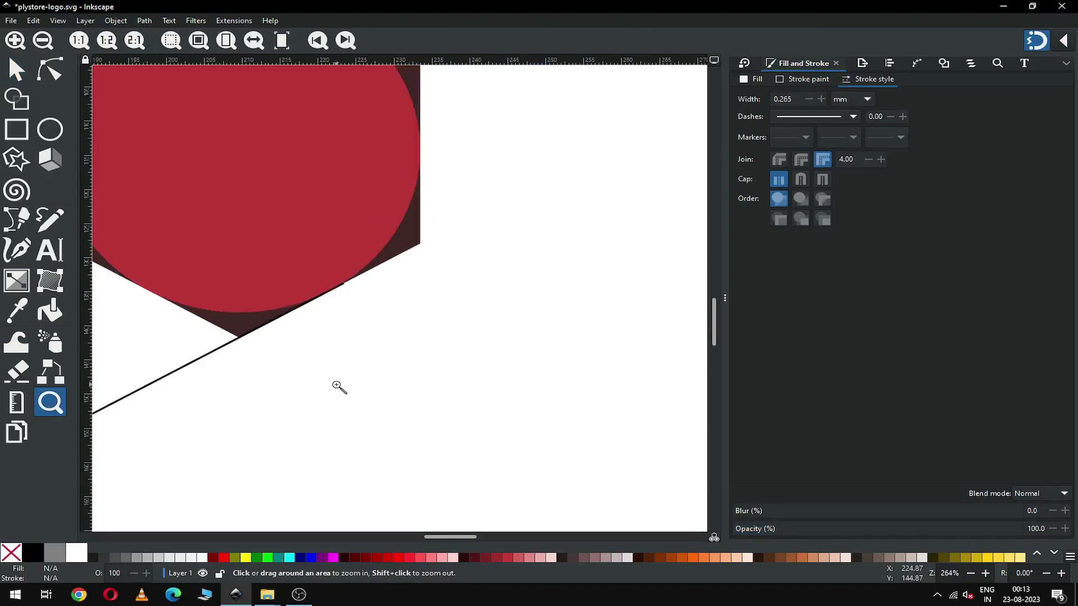
pyautogui.press('-')
pyautogui.press('-')
pyautogui.press('-')
pyautogui.press('-')
pyautogui.press('-')
pyautogui.moveTo(177, 145); pyautogui.dragTo(496, 405)
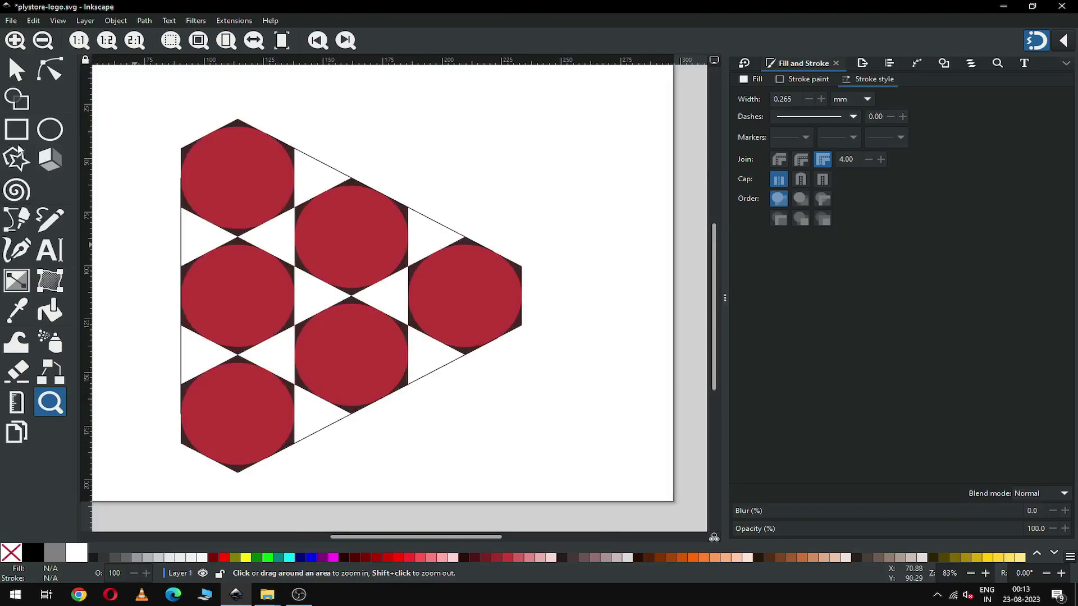
pyautogui.click(16, 72)
pyautogui.hotkey('ctrl', 's')
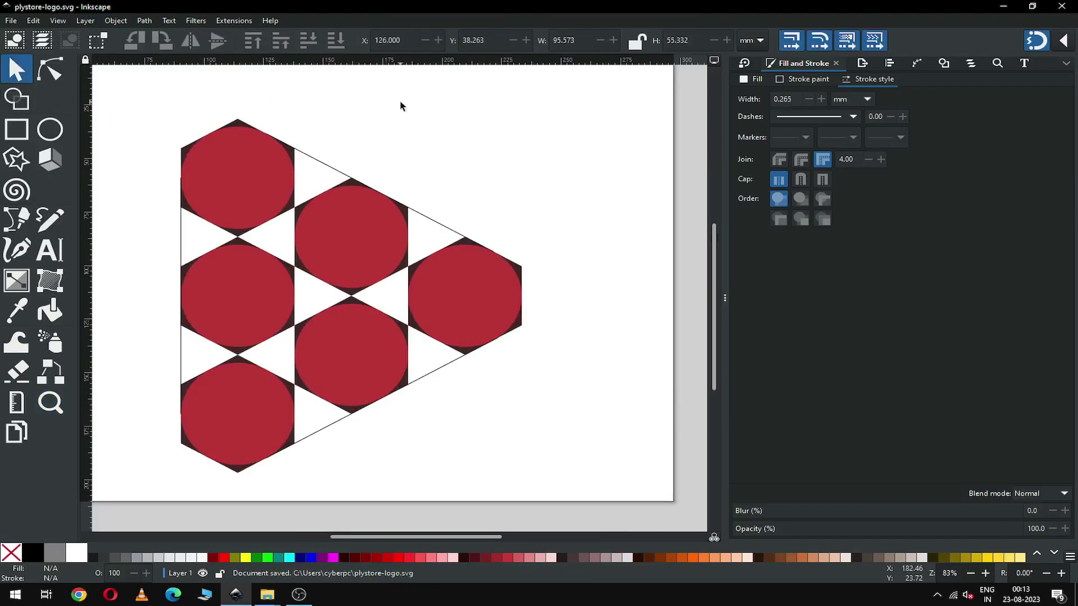
# - With the Shape Builder, delete the six hexagon fragments outside the three corner circles to round off the triangle, and apply the result
pyautogui.moveTo(134, 100); pyautogui.dragTo(573, 487)
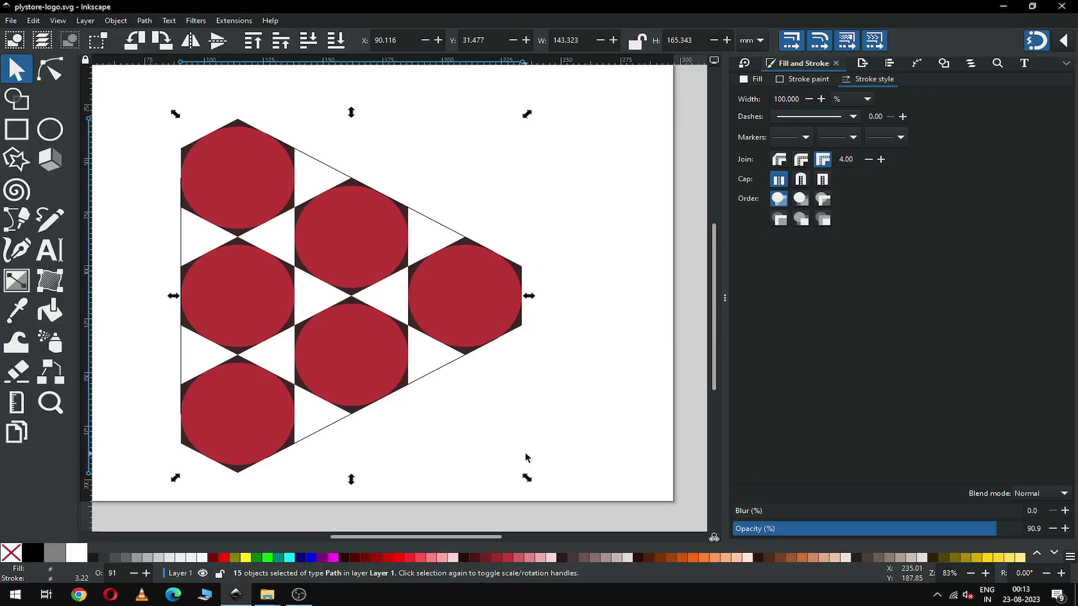
pyautogui.click(18, 103)
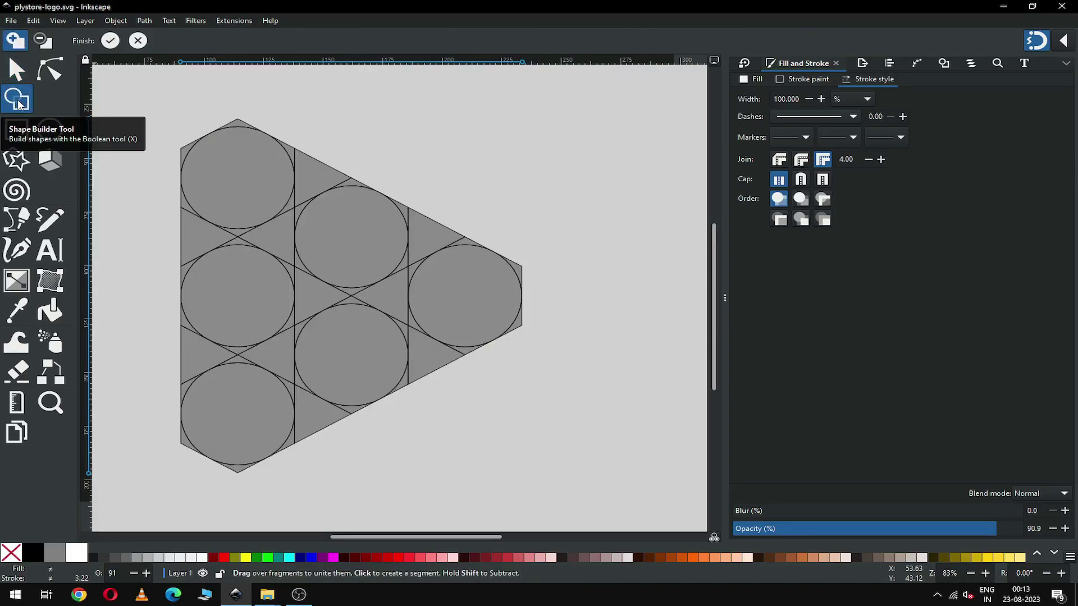
pyautogui.click(42, 41)
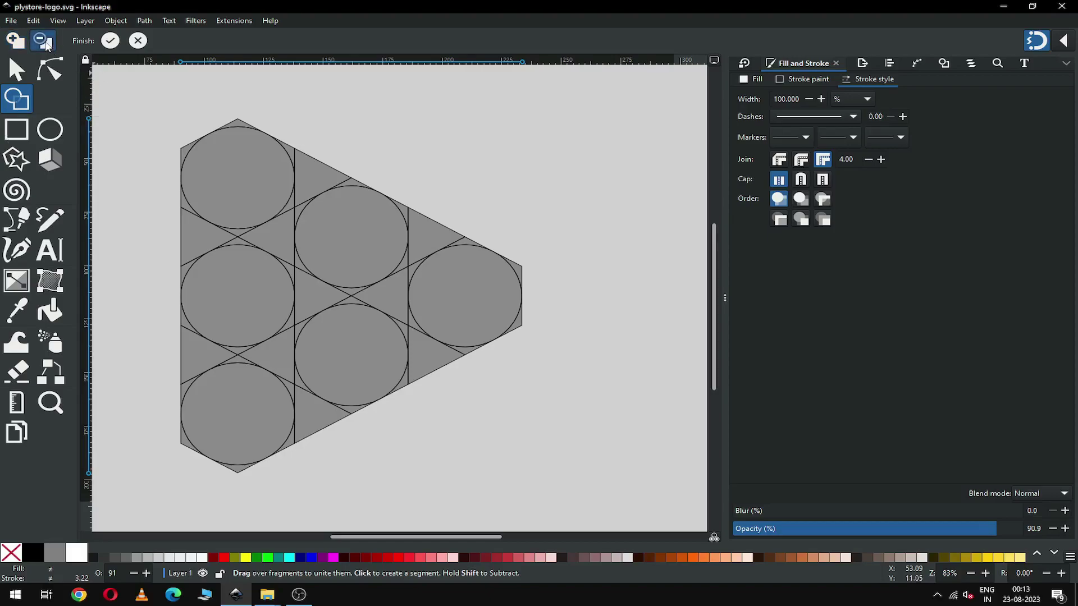
pyautogui.click(238, 473)
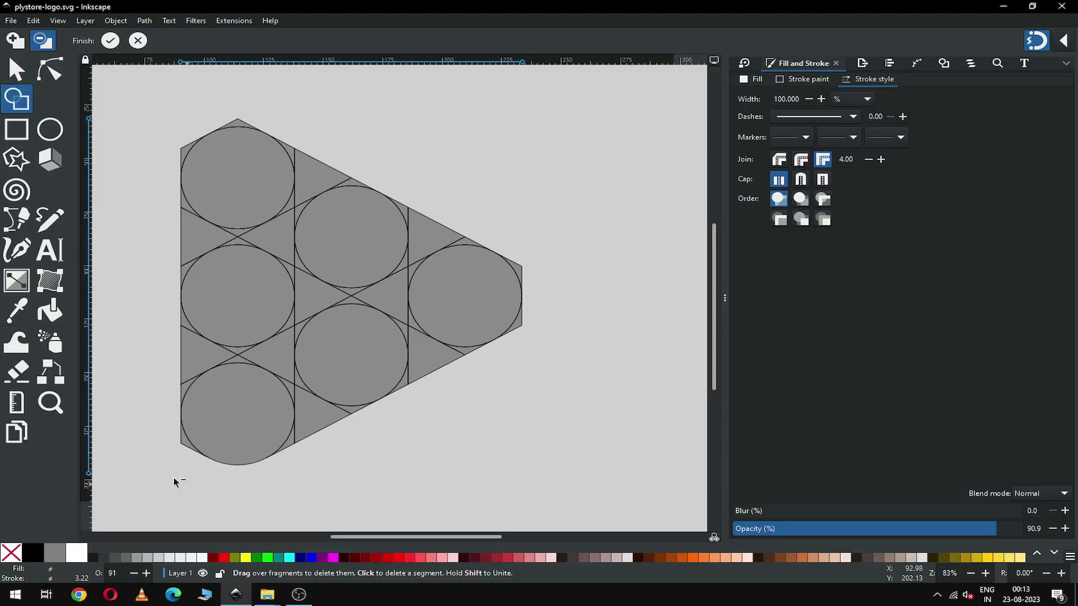
pyautogui.click(183, 447)
pyautogui.click(520, 323)
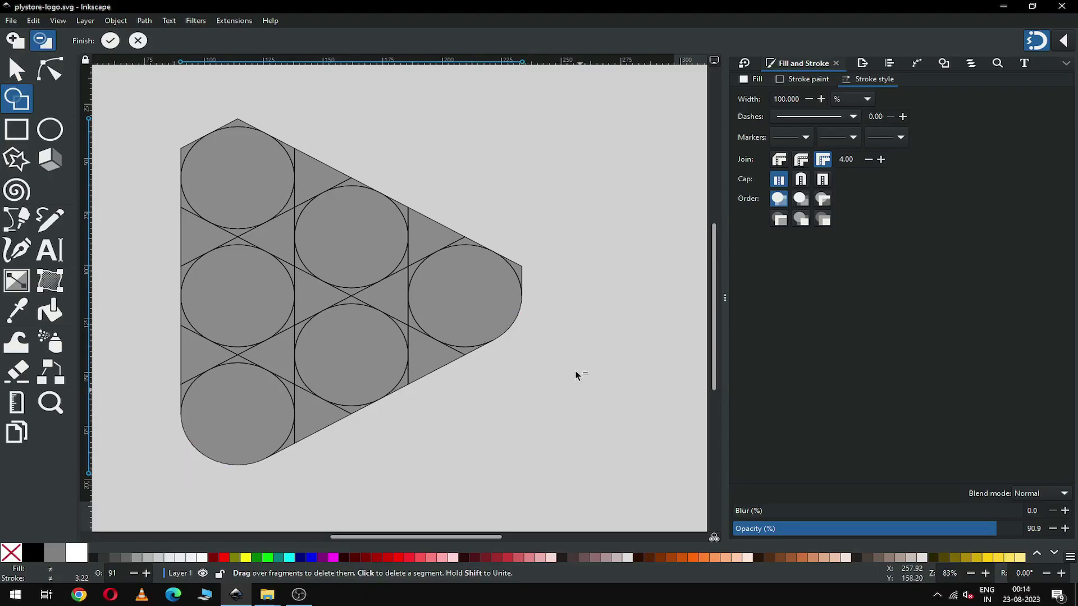
pyautogui.click(520, 265)
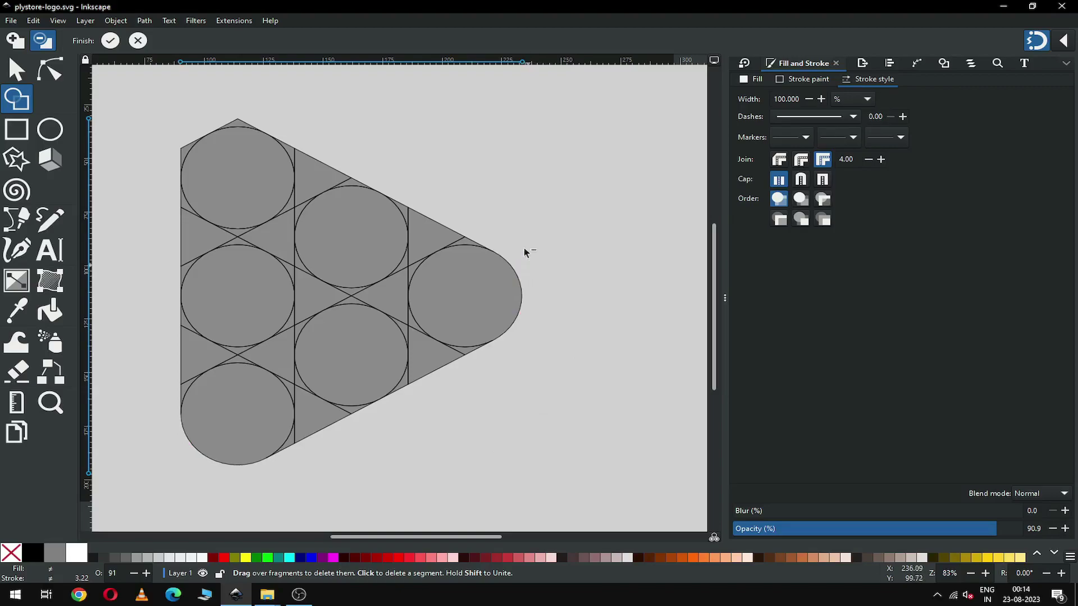
pyautogui.click(241, 120)
pyautogui.click(183, 151)
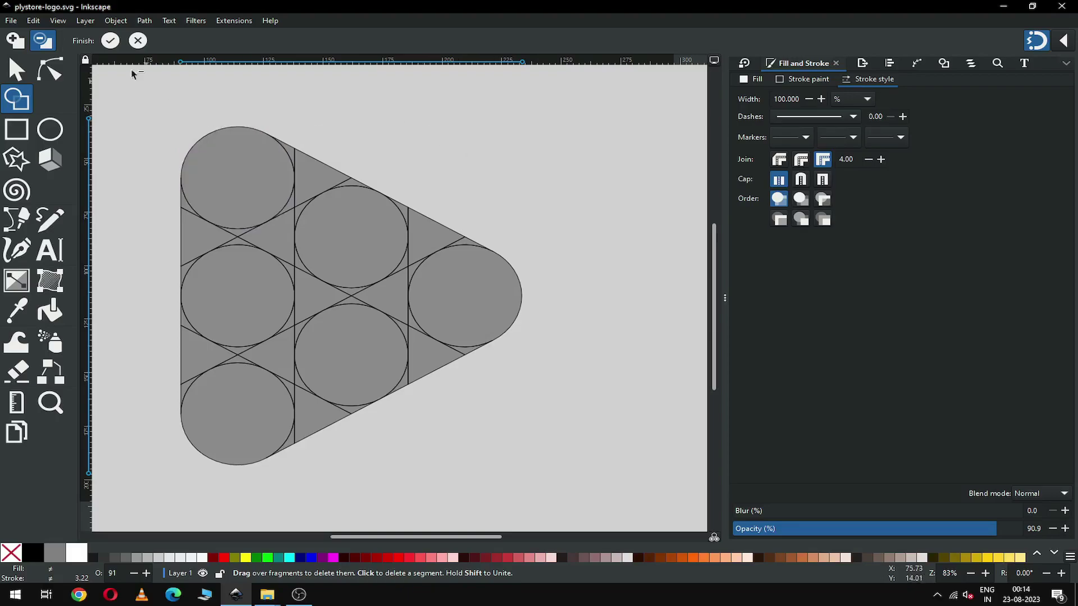
pyautogui.click(110, 41)
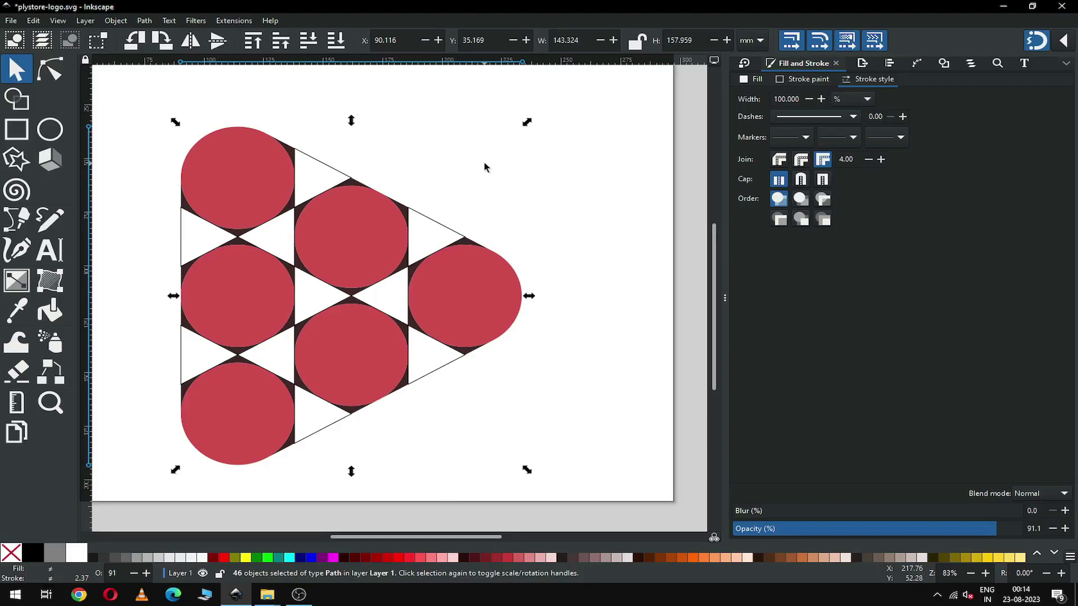
pyautogui.press('Escape')
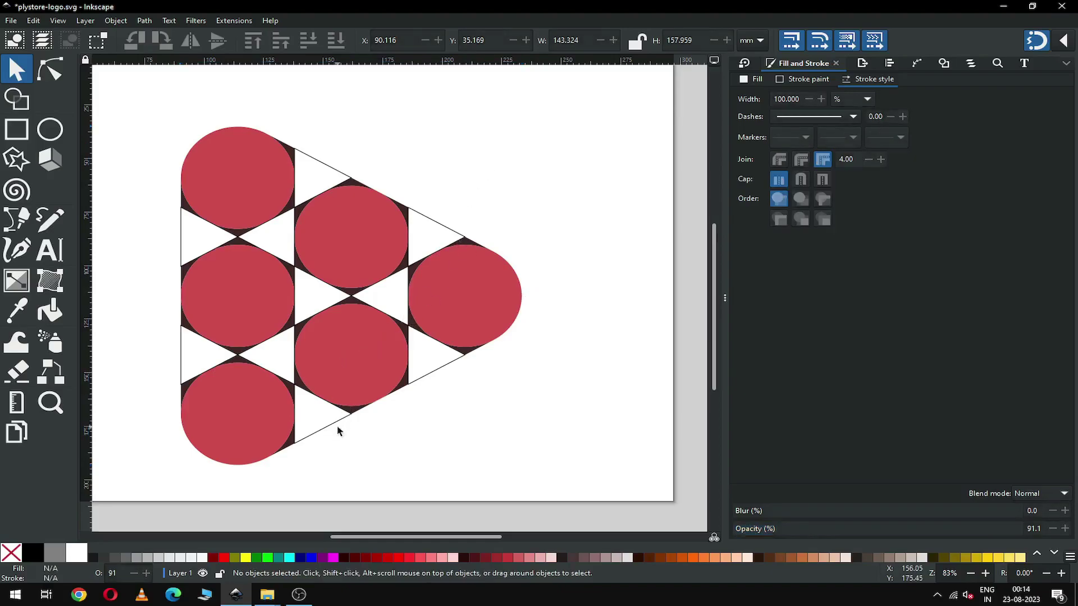
# - Fill the lower-left circle, its upper and left hexagon fragments, the triangle above and the adjoining middle-hexagon fragment with purple, without outline
pyautogui.click(254, 414)
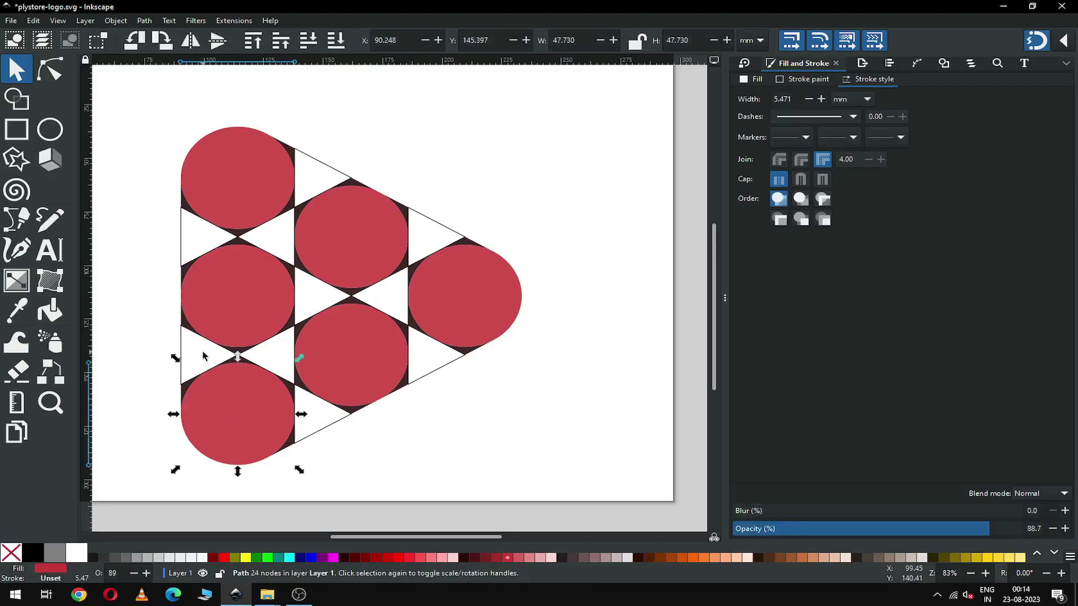
pyautogui.press('z')
pyautogui.moveTo(140, 279); pyautogui.dragTo(418, 493)
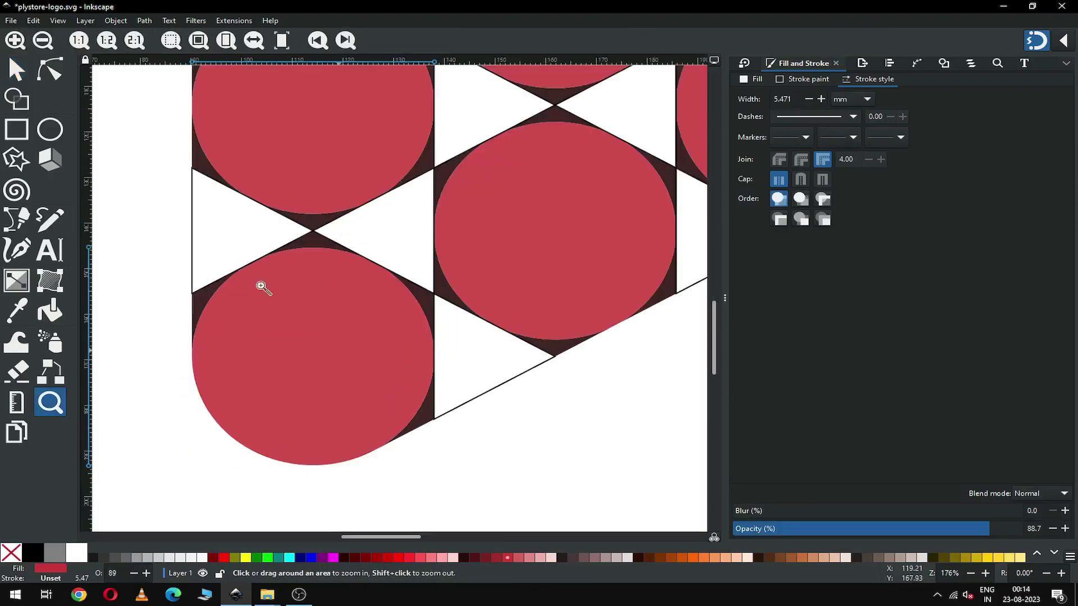
pyautogui.click(16, 70)
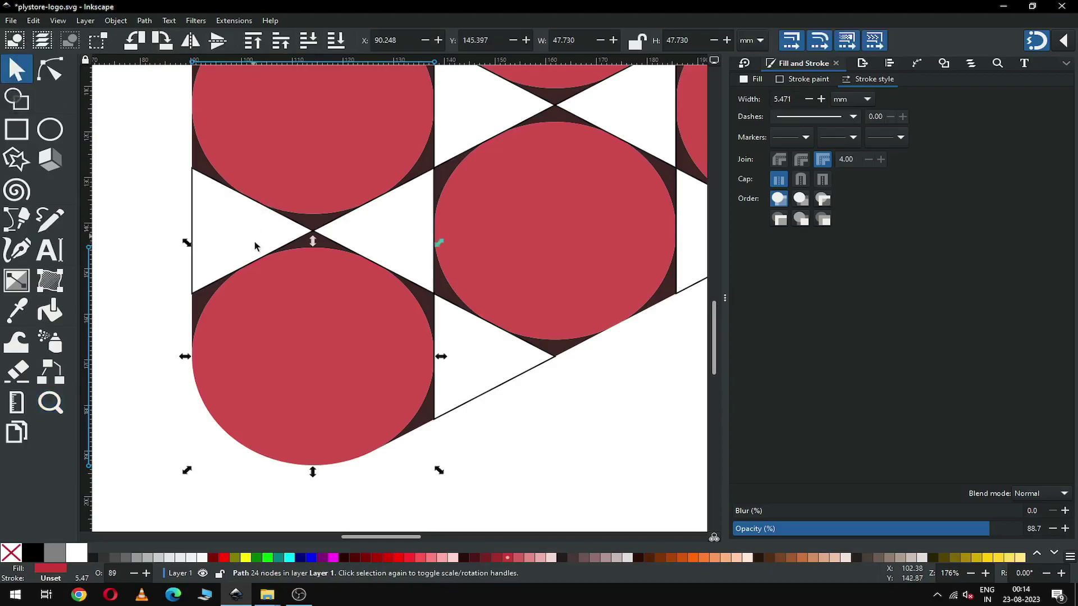
pyautogui.press('Escape')
pyautogui.click(306, 245)
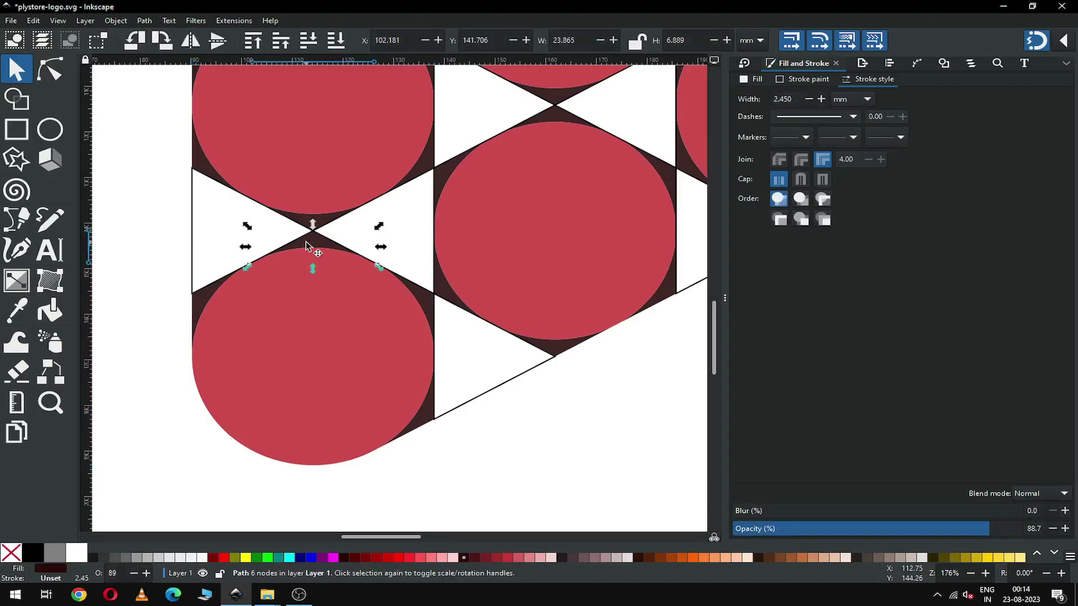
pyautogui.keyDown('shift'); pyautogui.click(204, 301); pyautogui.keyUp('shift')
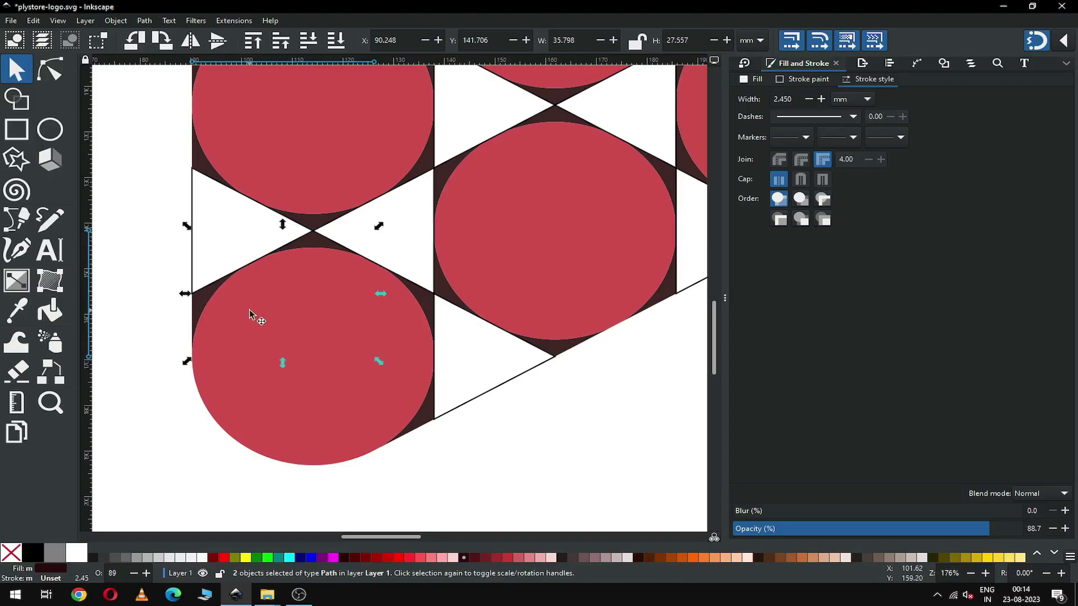
pyautogui.keyDown('shift'); pyautogui.click(250, 312); pyautogui.keyUp('shift')
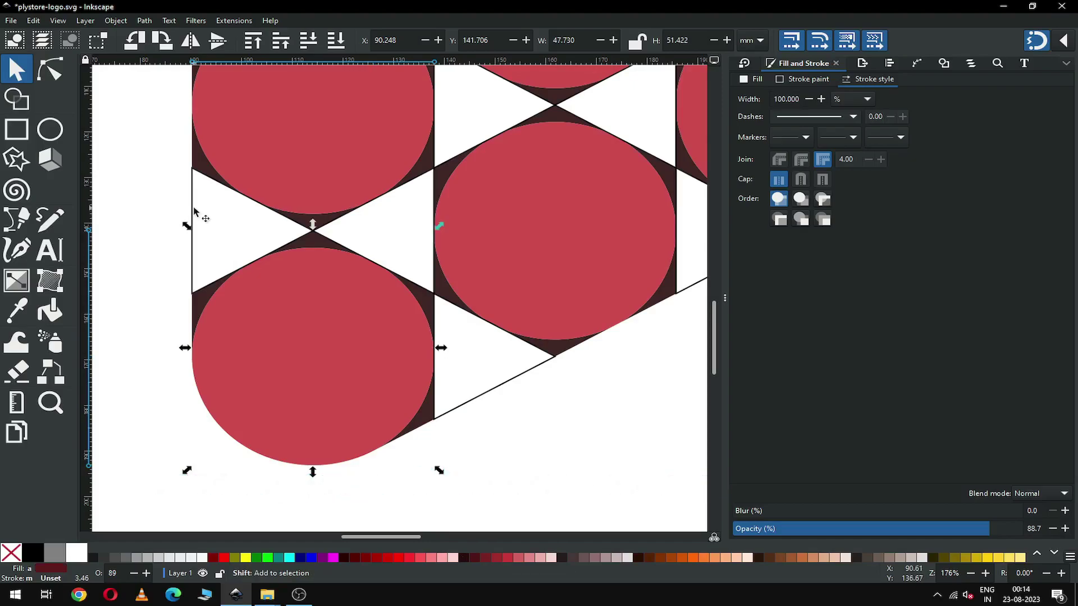
pyautogui.keyDown('shift'); pyautogui.click(198, 212); pyautogui.keyUp('shift')
pyautogui.keyDown('shift'); pyautogui.click(202, 166); pyautogui.keyUp('shift')
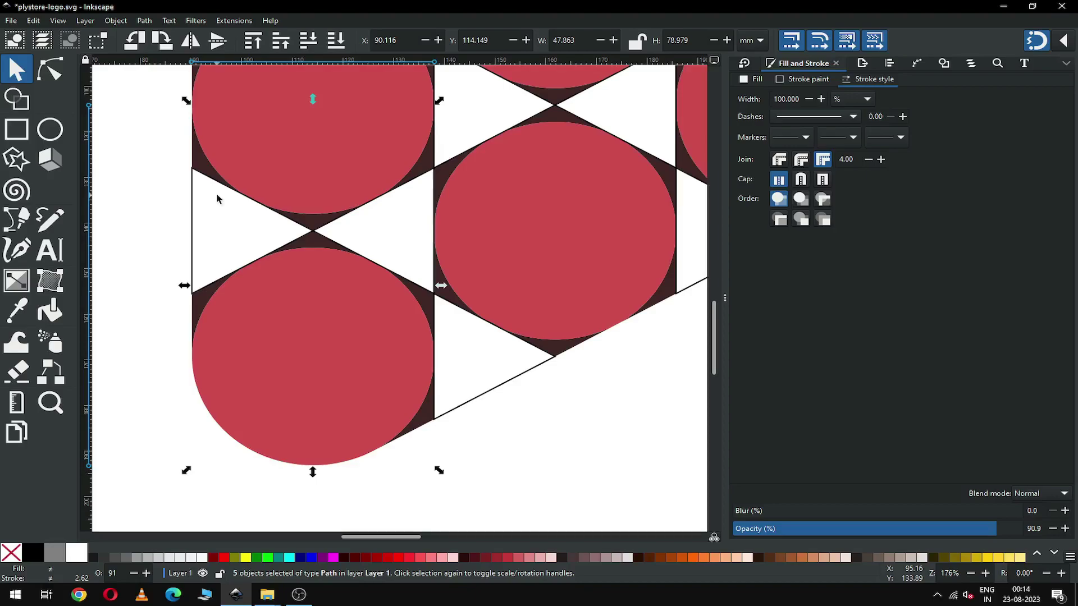
pyautogui.press('-')
pyautogui.press('-')
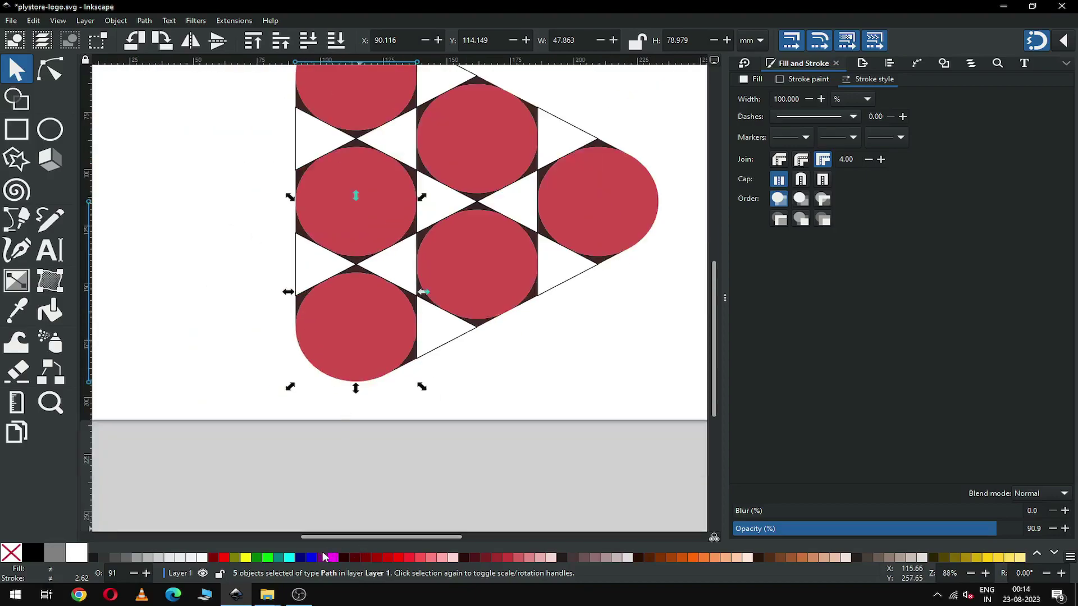
pyautogui.moveTo(322, 557); pyautogui.dragTo(303, 339)
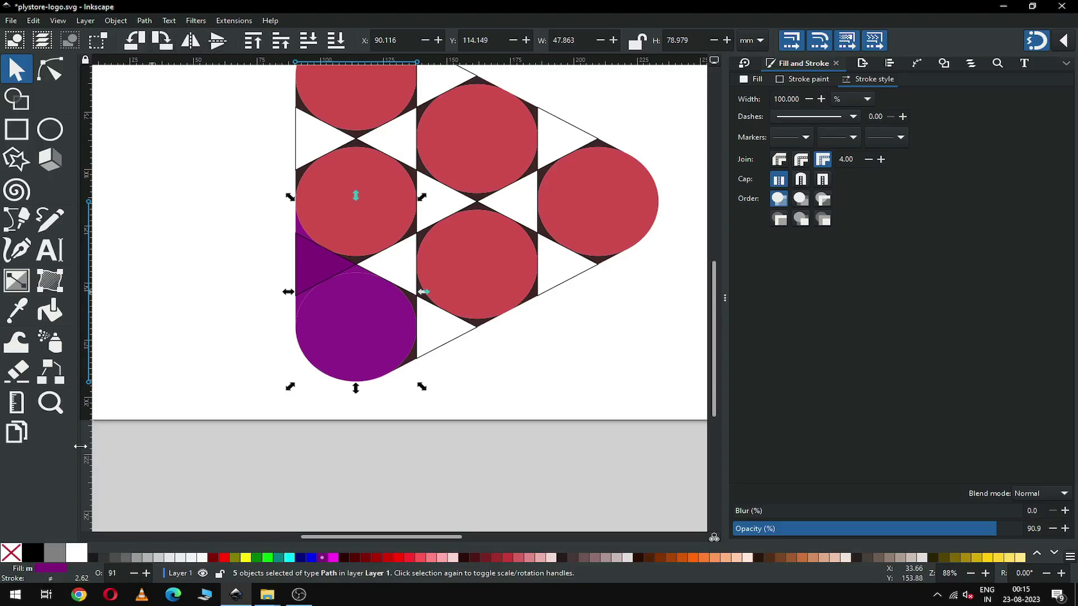
pyautogui.hotkey('ctrl', 'z')
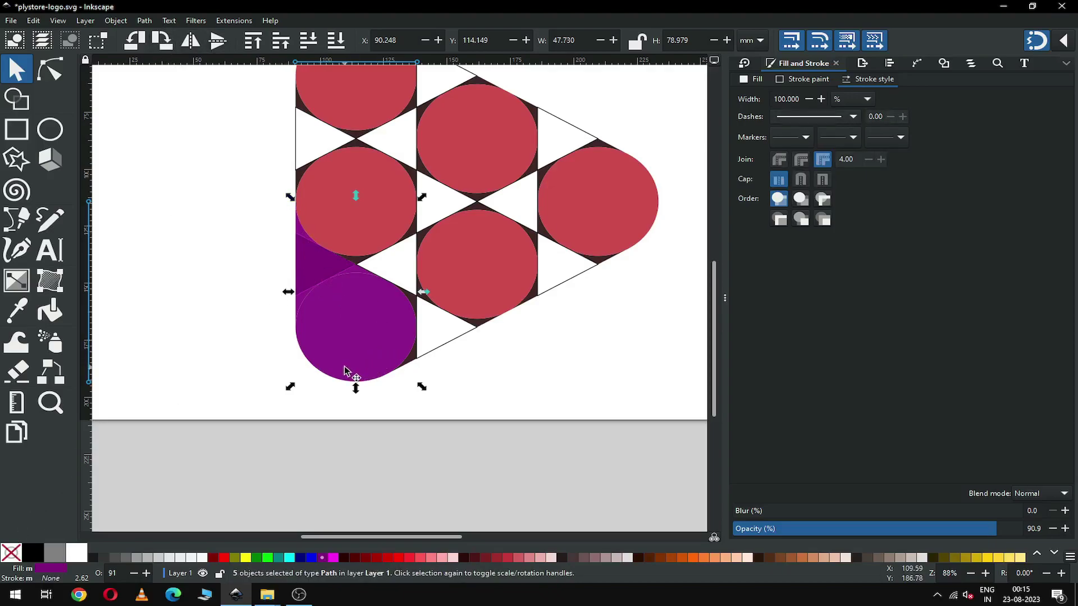
# - Unite the five purple pieces at the lower-left corner into one path and save the document
pyautogui.click(145, 21)
pyautogui.click(152, 80)
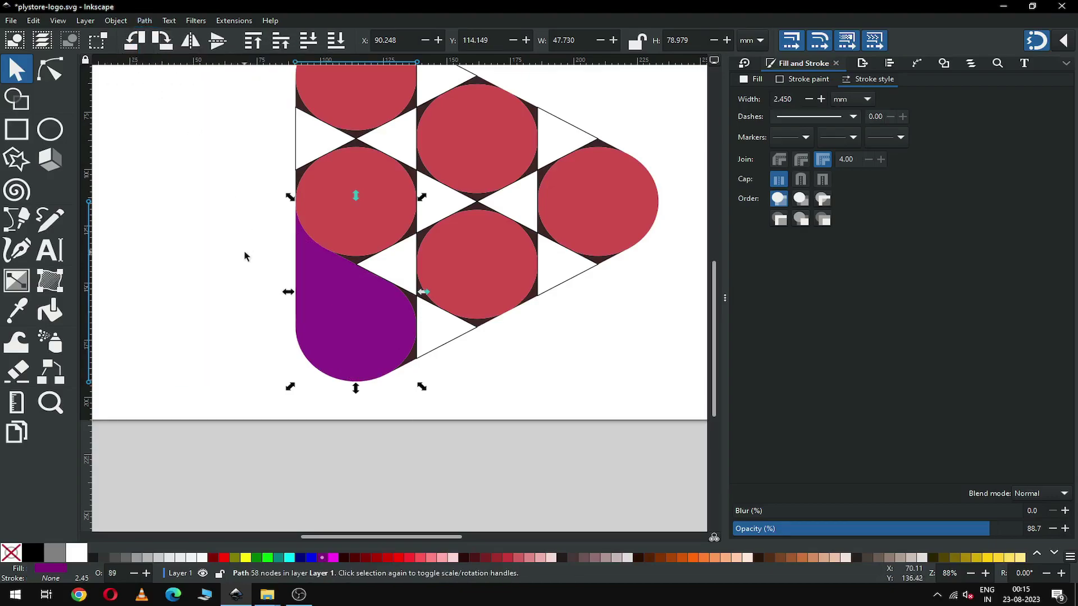
pyautogui.hotkey('ctrl', 's')
# - Fill the lower-middle circle, the triangle at its lower left and the small hexagon fragment beside the purple shape navy, and unite them
pyautogui.press('z')
pyautogui.moveTo(317, 196); pyautogui.dragTo(572, 402)
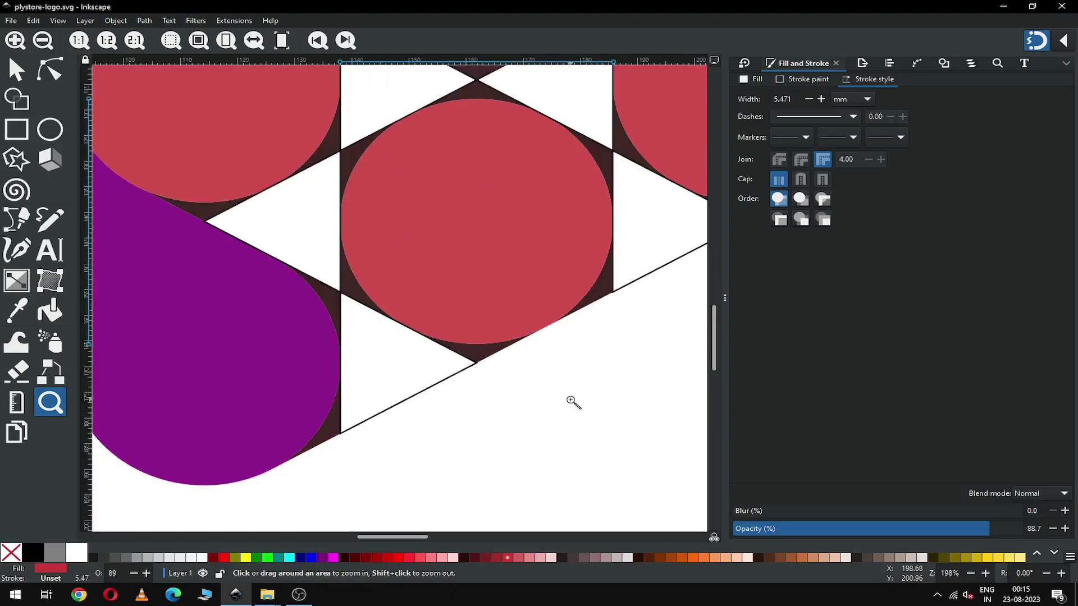
pyautogui.click(16, 72)
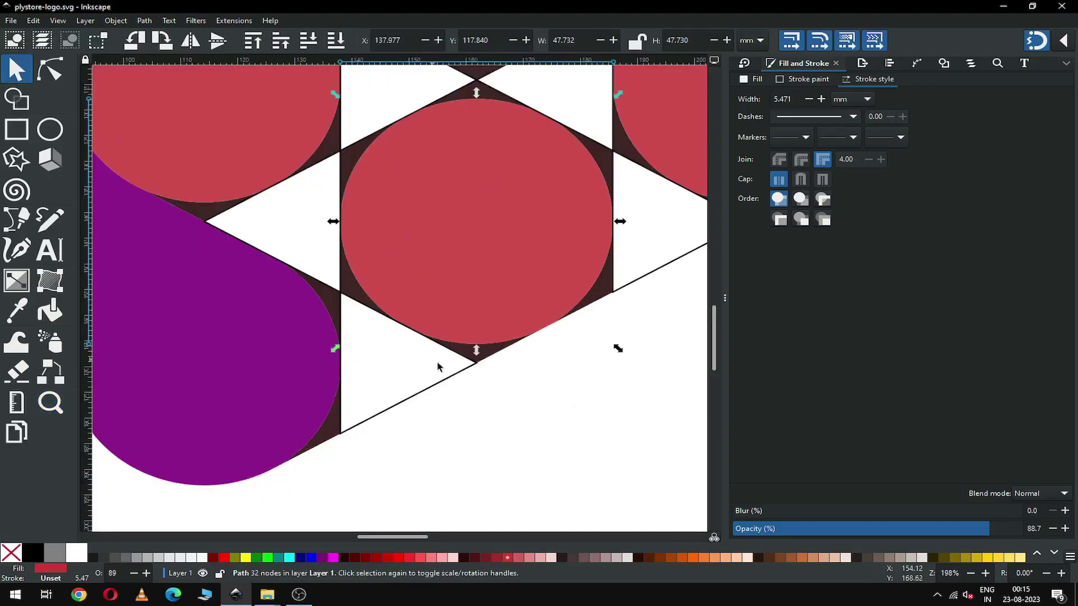
pyautogui.keyDown('shift'); pyautogui.click(466, 356); pyautogui.keyUp('shift')
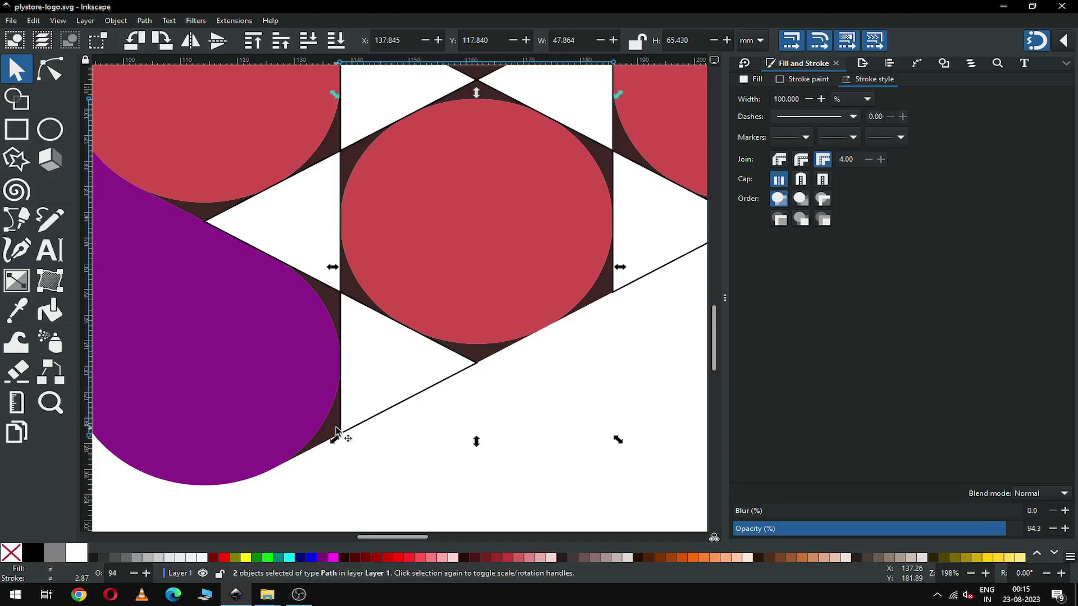
pyautogui.keyDown('shift'); pyautogui.click(336, 305); pyautogui.keyUp('shift')
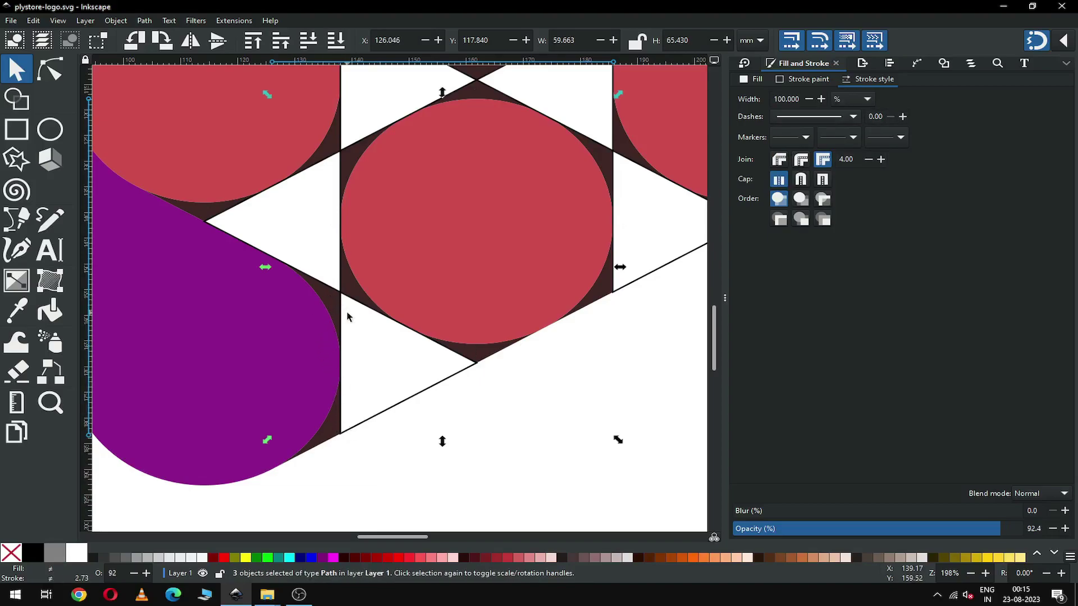
pyautogui.press('-')
pyautogui.press('-')
pyautogui.click(298, 557)
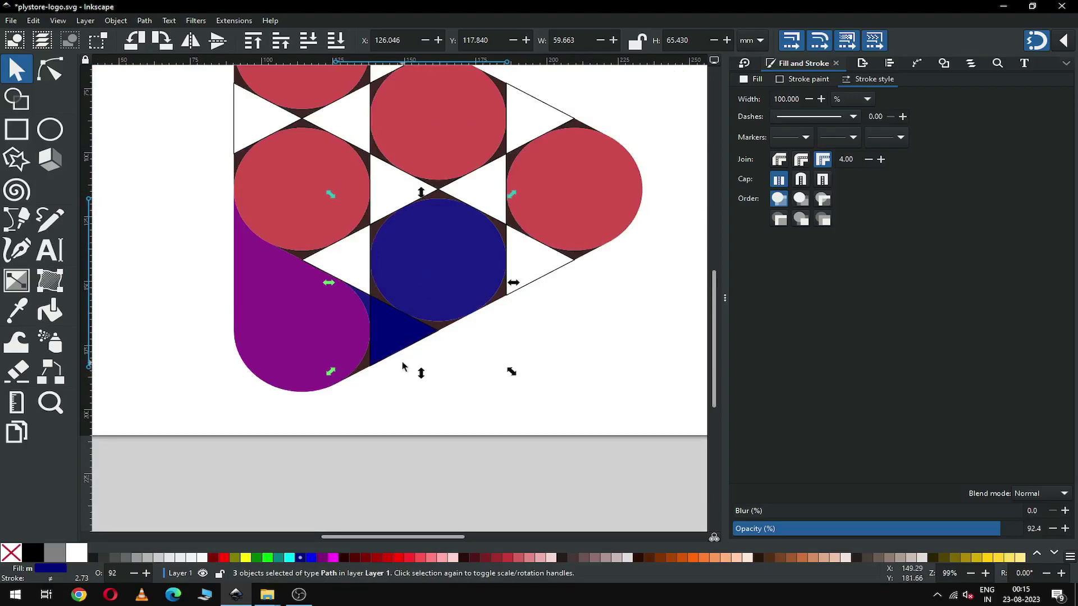
pyautogui.click(142, 21)
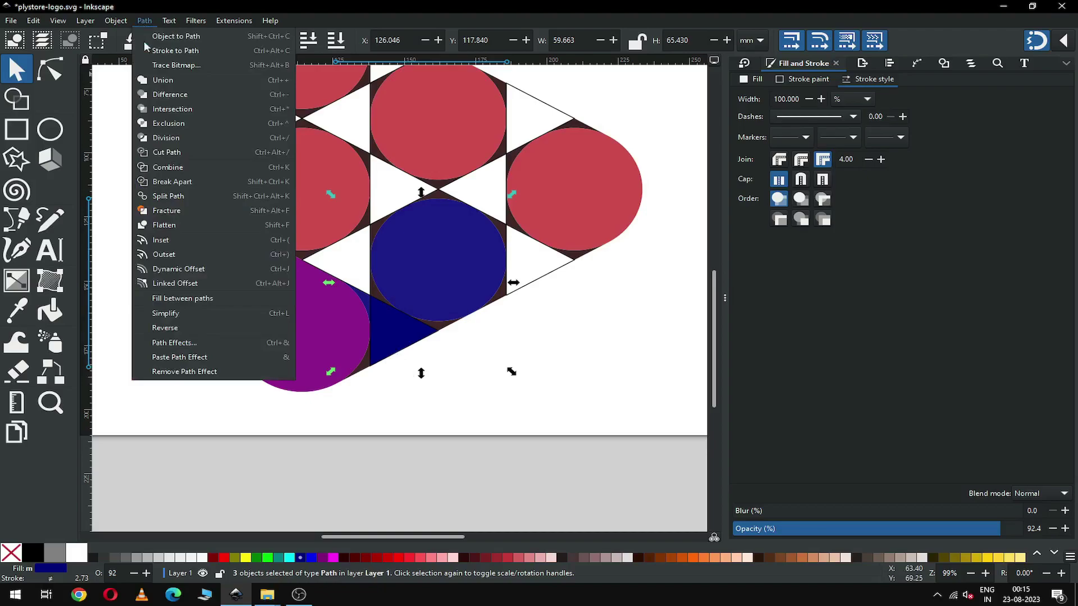
pyautogui.click(160, 82)
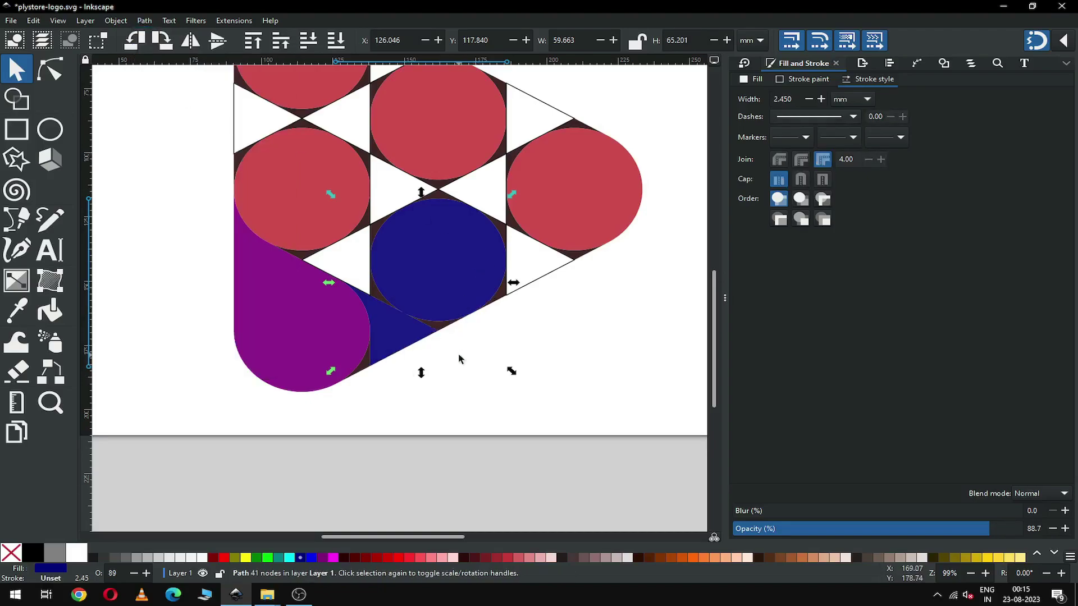
# - Unite the remaining hexagon fragment at the purple shape's lower-right edge with the navy shape
pyautogui.moveTo(393, 408); pyautogui.dragTo(318, 319)
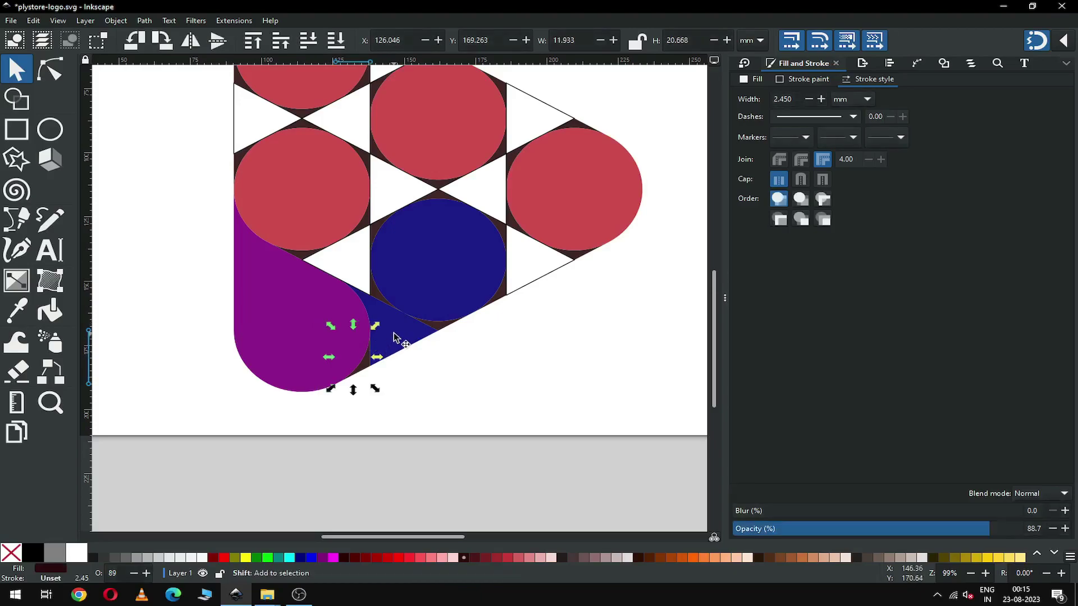
pyautogui.keyDown('shift'); pyautogui.click(405, 337); pyautogui.keyUp('shift')
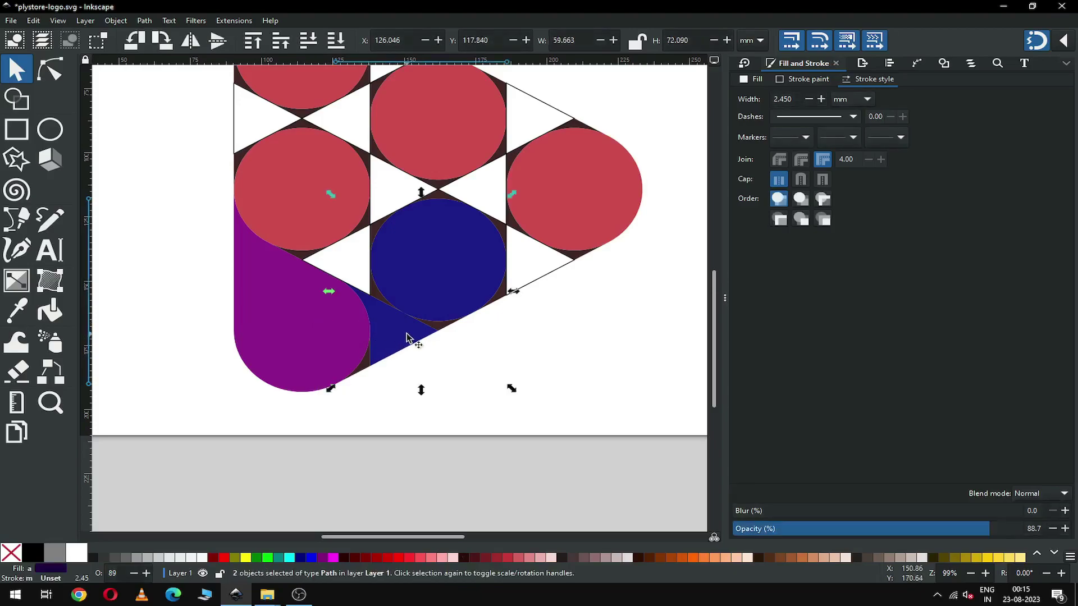
pyautogui.moveTo(464, 364); pyautogui.dragTo(399, 289)
pyautogui.click(145, 21)
pyautogui.click(149, 79)
pyautogui.click(462, 346)
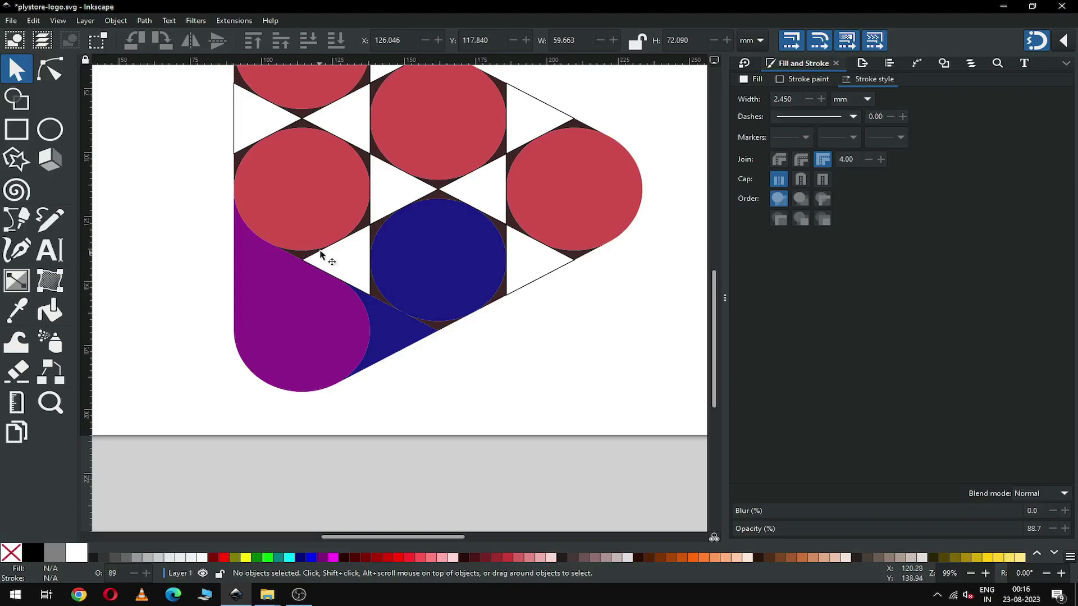
# - Fill the triangle left of the navy circle, the fragment at its tip and the circle's upper-left, lower-left and bottom fragments navy, without outline
pyautogui.press('z')
pyautogui.moveTo(274, 168); pyautogui.dragTo(563, 364)
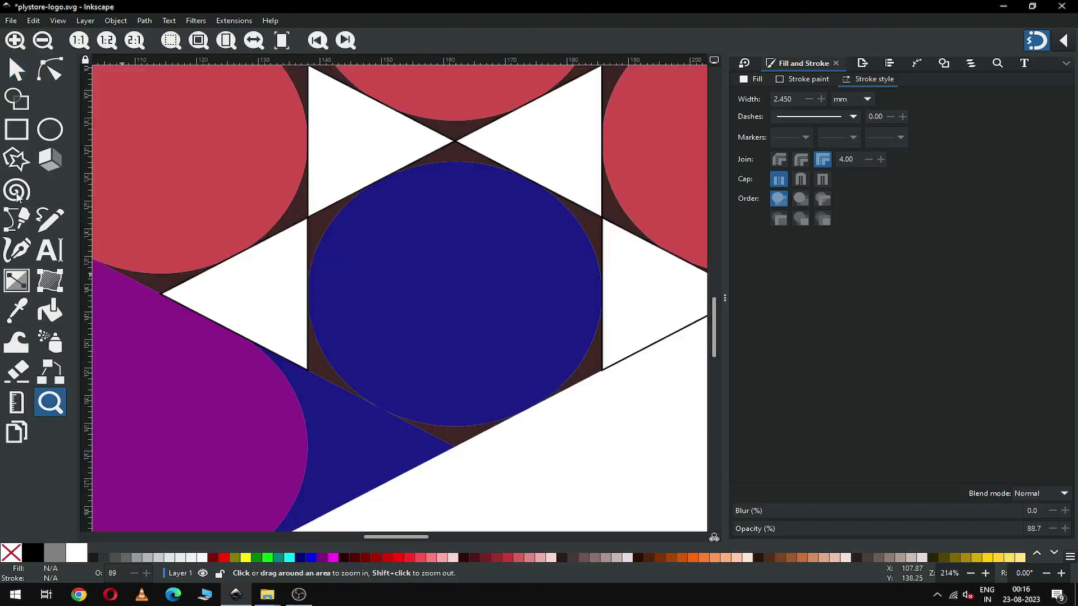
pyautogui.click(16, 71)
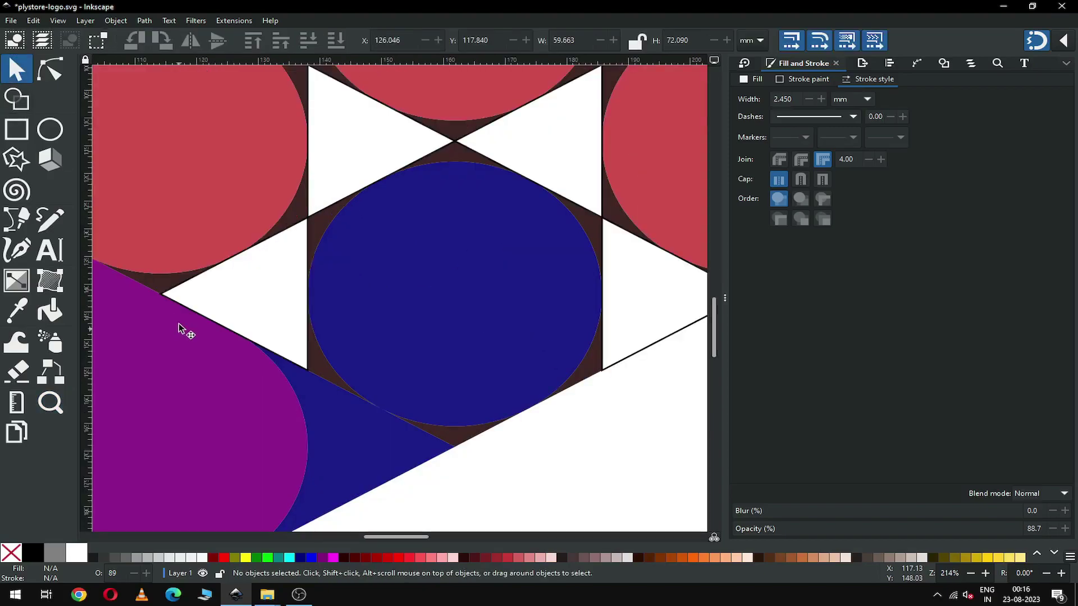
pyautogui.click(305, 342)
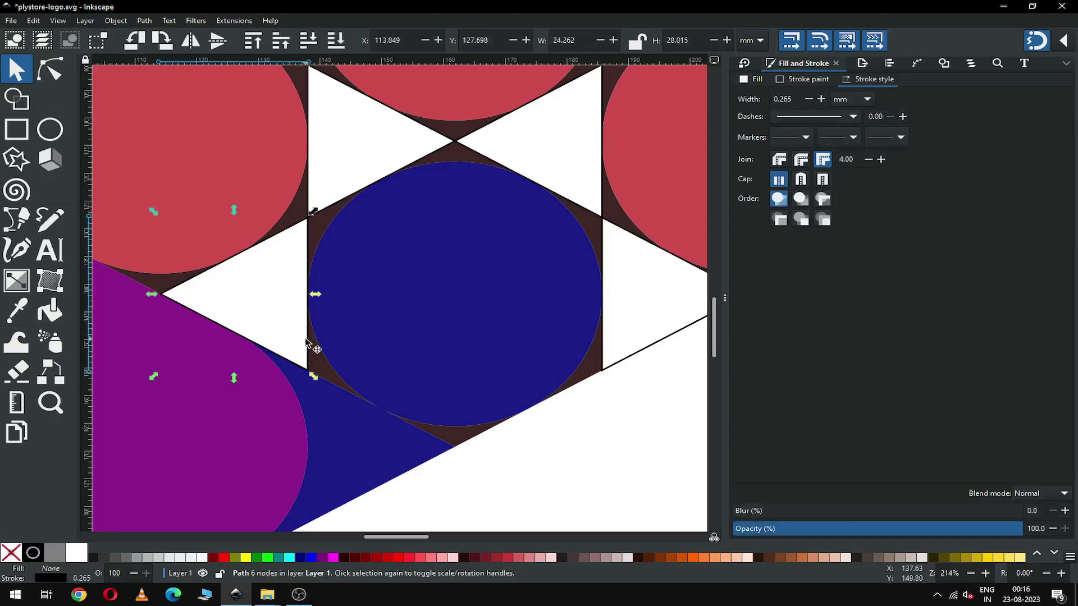
pyautogui.keyDown('shift'); pyautogui.click(160, 286); pyautogui.keyUp('shift')
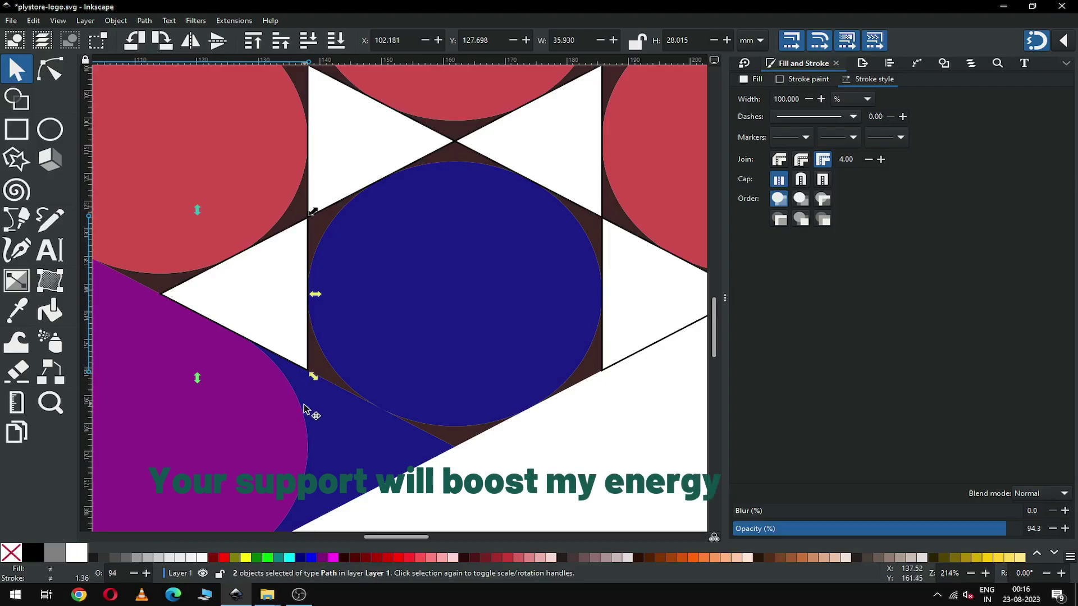
pyautogui.click(300, 556)
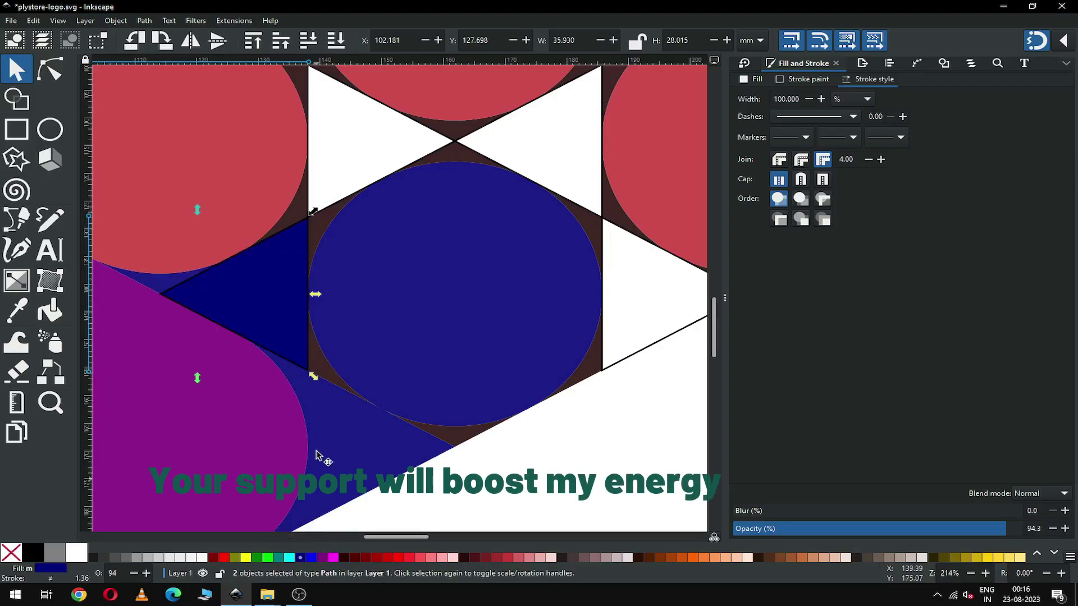
pyautogui.keyDown('shift'); pyautogui.click(318, 362); pyautogui.keyUp('shift')
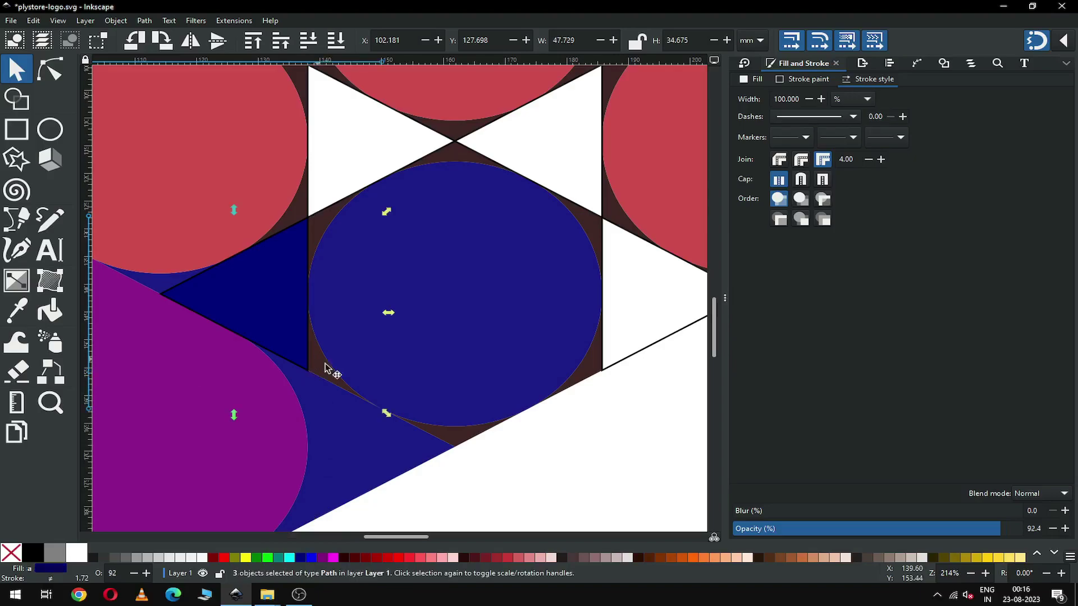
pyautogui.keyDown('shift'); pyautogui.click(455, 440); pyautogui.keyUp('shift')
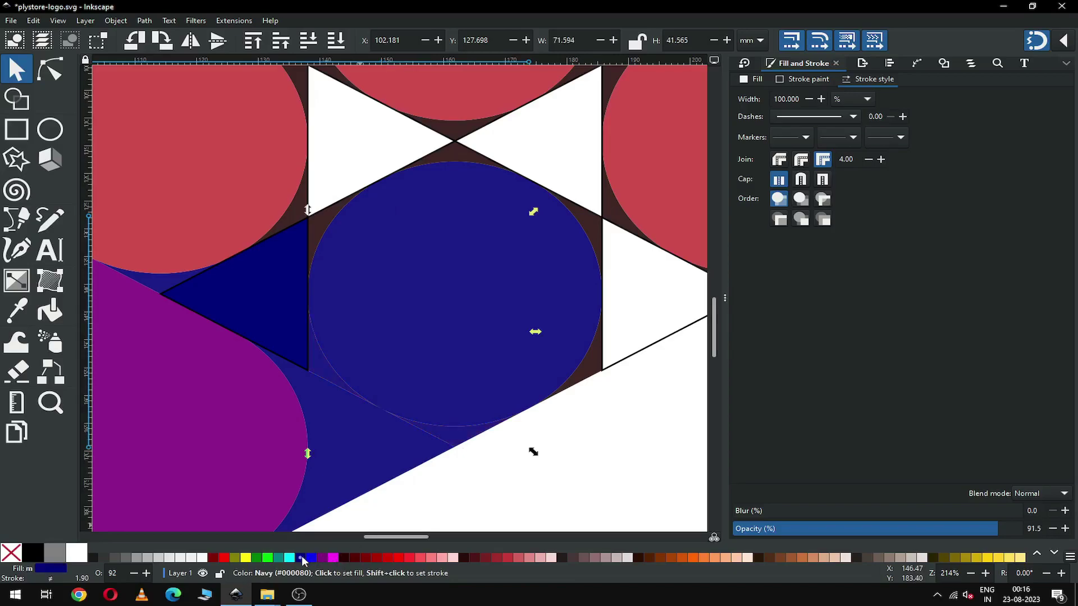
pyautogui.keyDown('shift'); pyautogui.click(321, 234); pyautogui.keyUp('shift')
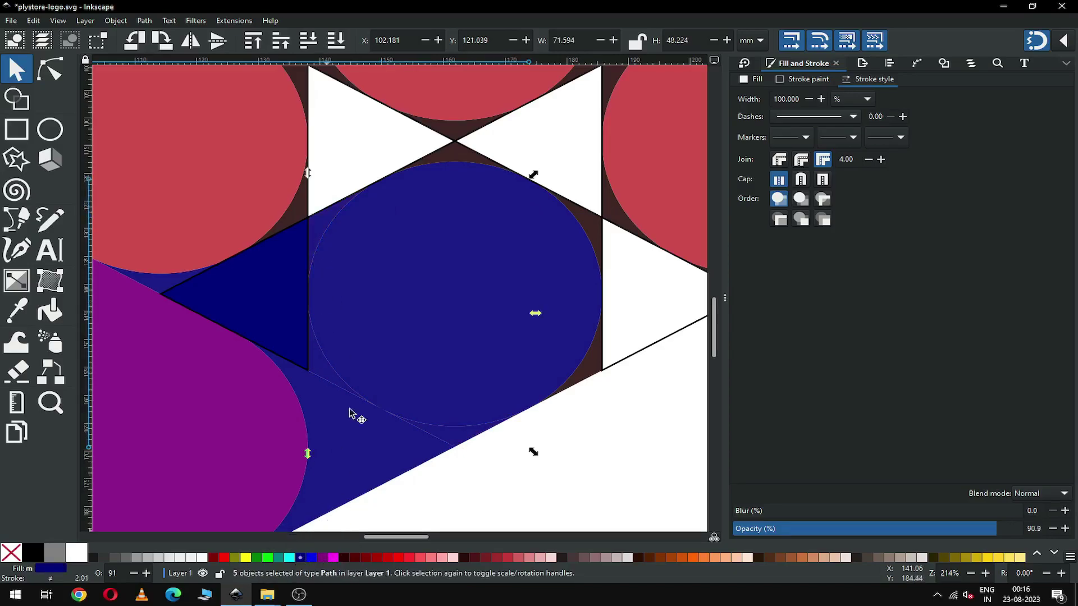
pyautogui.keyDown('shift'); pyautogui.click(14, 555); pyautogui.keyUp('shift')
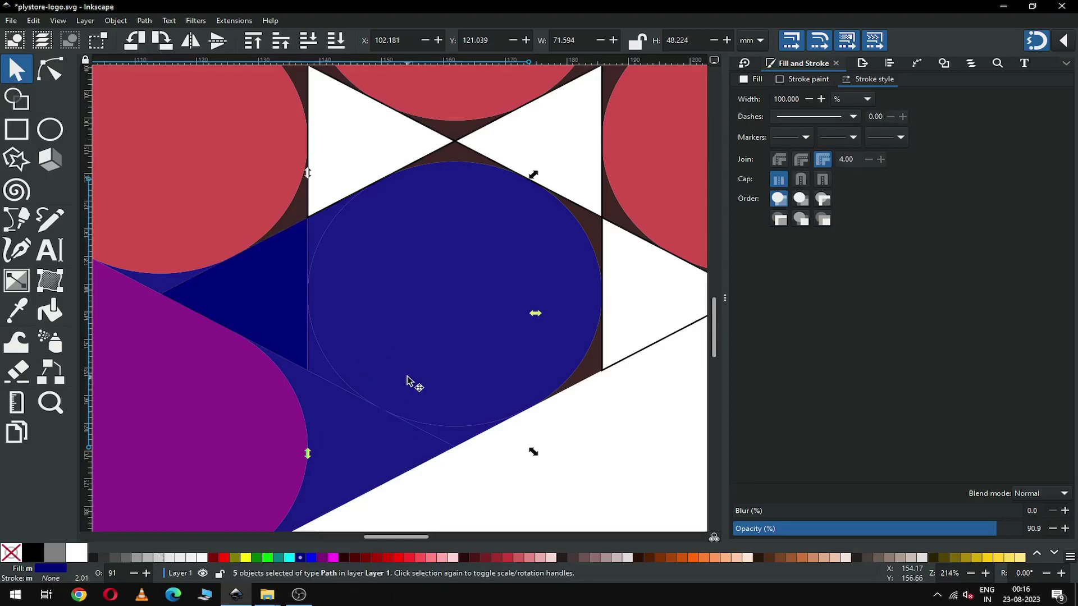
# - Unite the five selected navy triangle and fragment pieces into one path
pyautogui.scroll(-3, 407, 380)
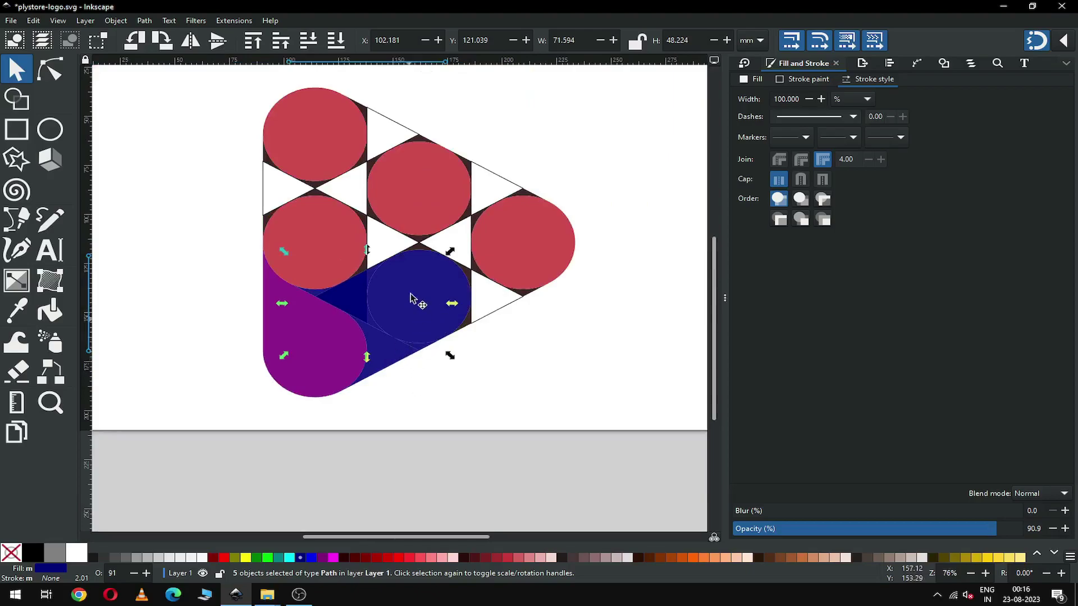
pyautogui.click(145, 21)
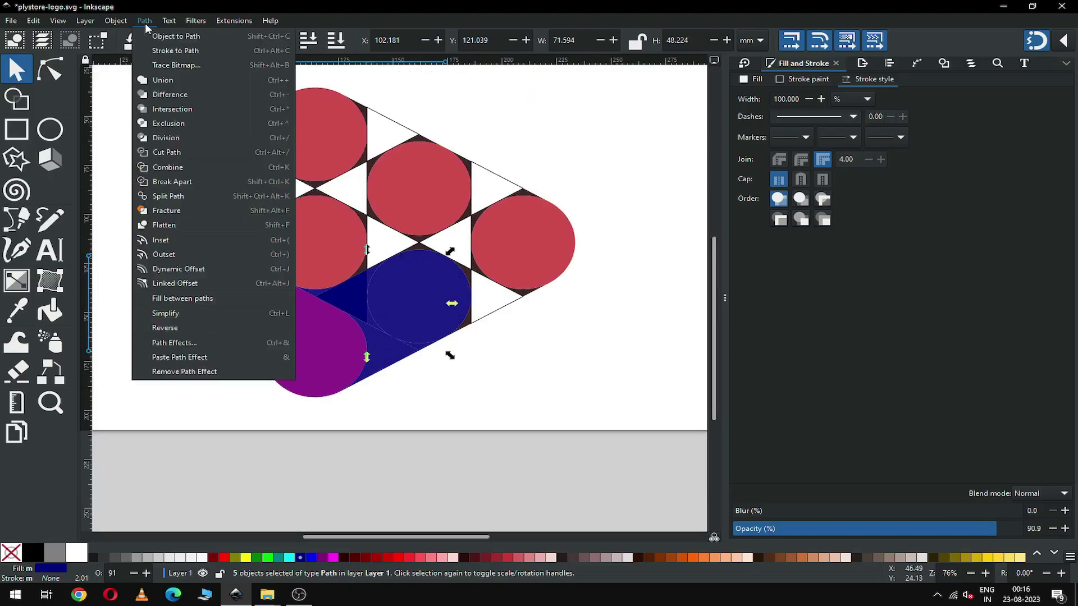
pyautogui.click(152, 81)
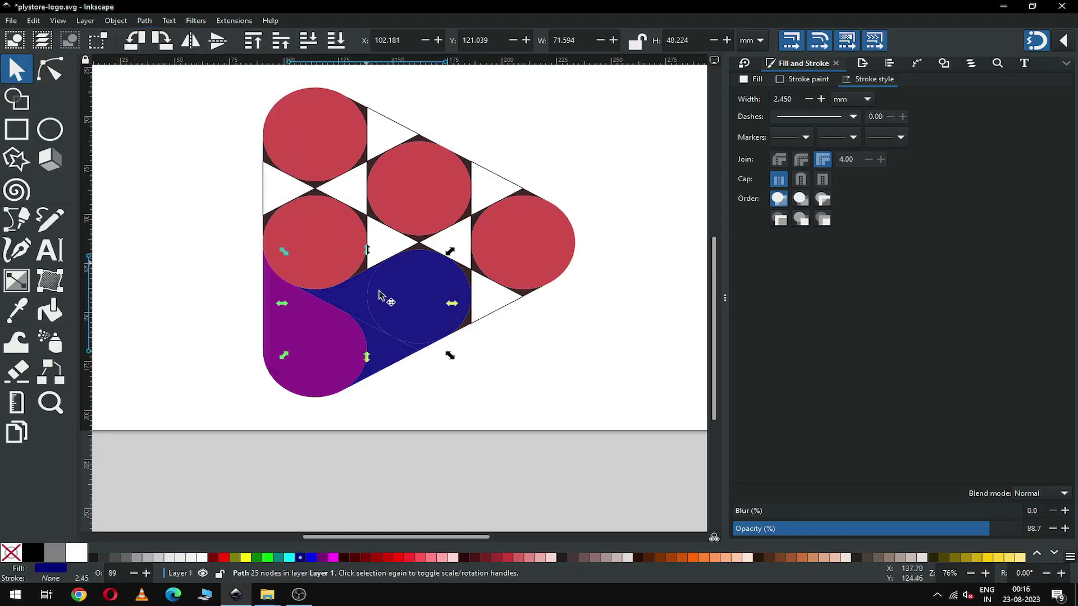
# - Unite the two navy paths beside the purple shape into a single shape and save the document
pyautogui.click(441, 388)
pyautogui.click(432, 307)
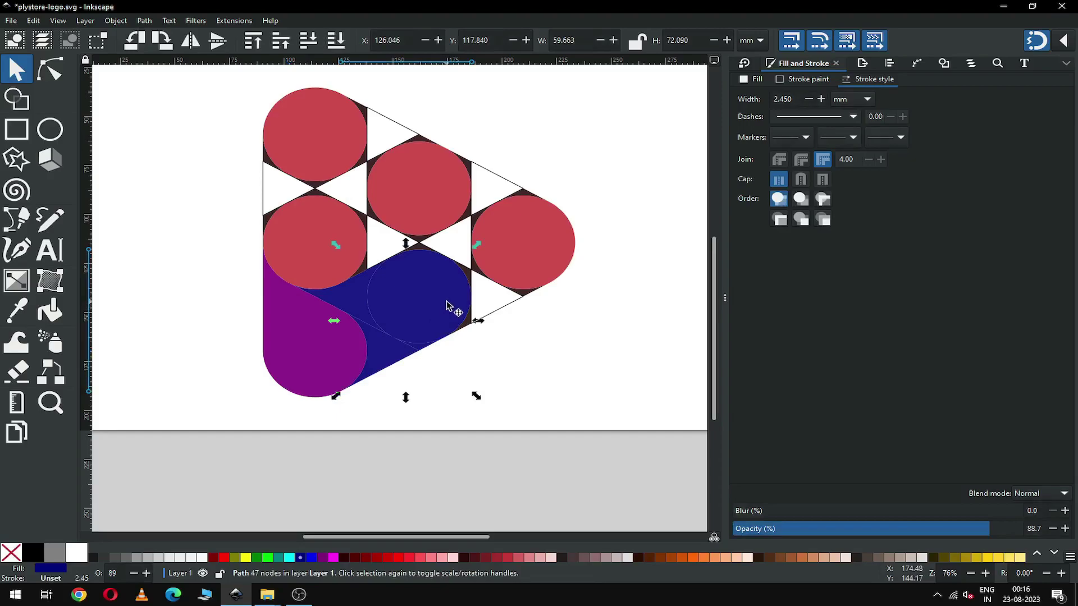
pyautogui.keyDown('shift'); pyautogui.click(377, 331); pyautogui.keyUp('shift')
pyautogui.click(382, 359)
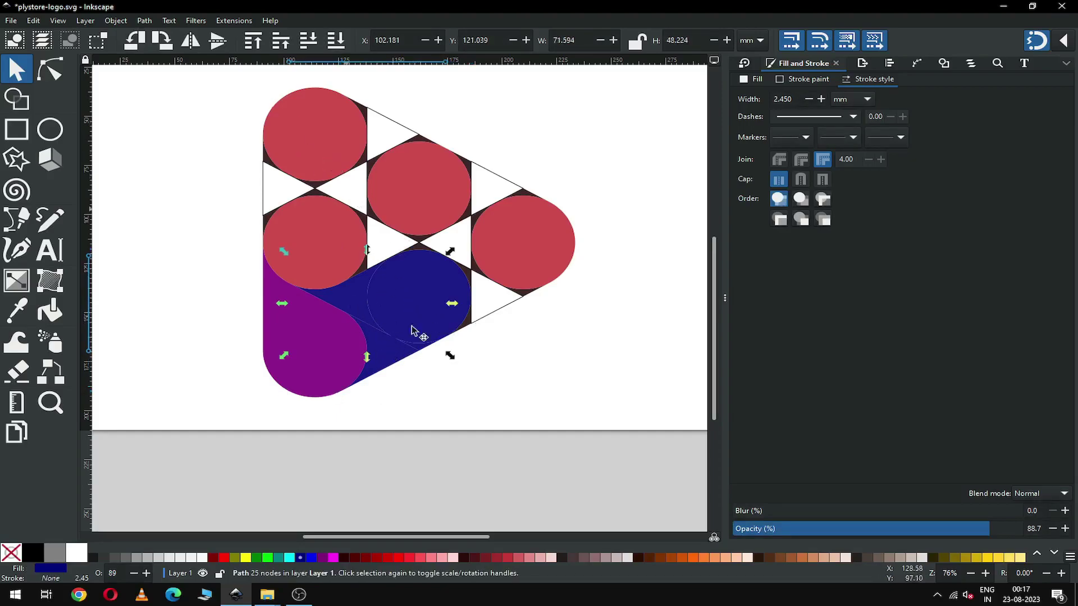
pyautogui.click(361, 309)
pyautogui.keyDown('shift'); pyautogui.click(361, 309); pyautogui.keyUp('shift')
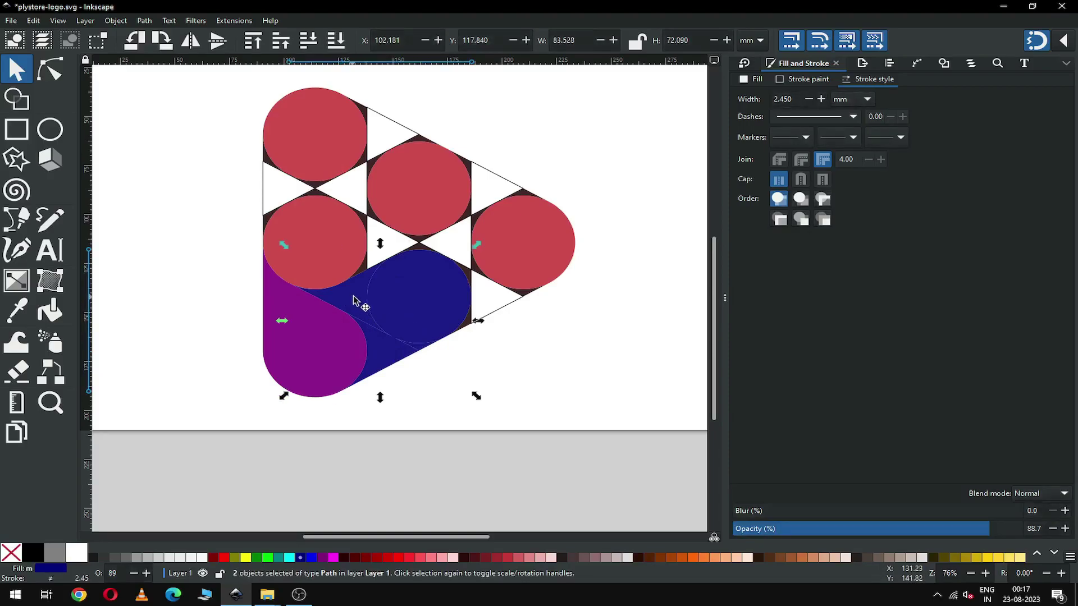
pyautogui.click(145, 21)
pyautogui.click(161, 83)
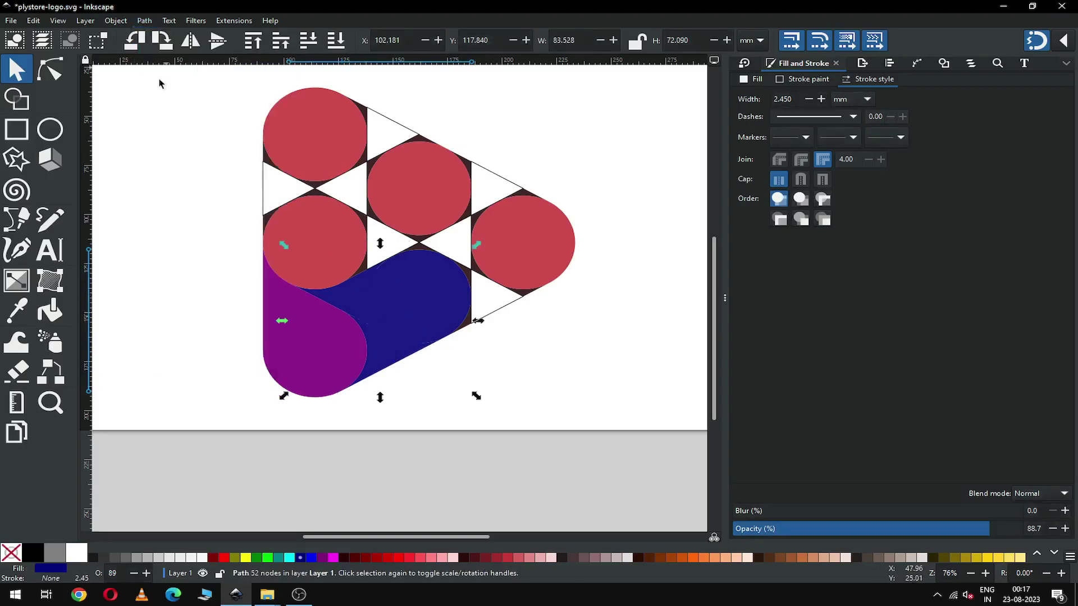
pyautogui.click(487, 358)
pyautogui.hotkey('ctrl', 's')
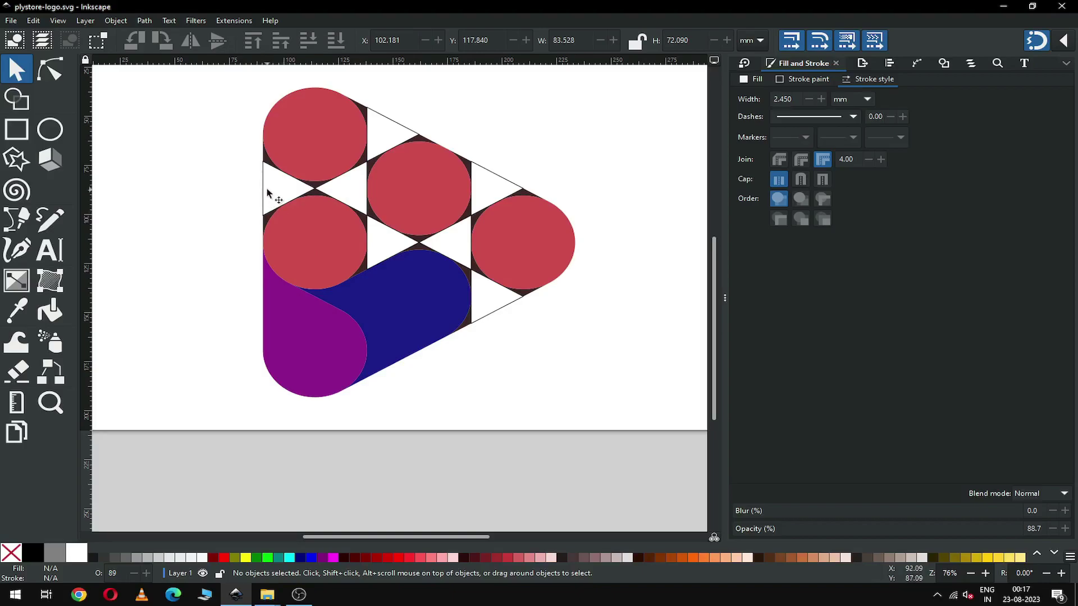
# - Fill the middle circle of the left column, its upper-left hexagon fragment and the triangle above dark red, and unite the three pieces
pyautogui.press('z')
pyautogui.moveTo(234, 150); pyautogui.dragTo(544, 410)
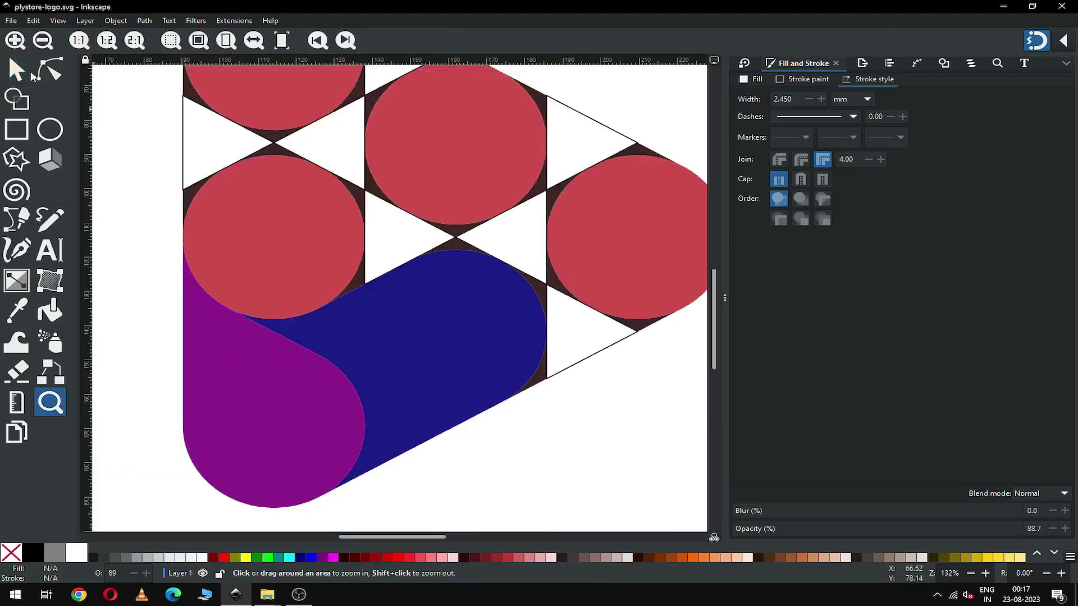
pyautogui.click(17, 70)
pyautogui.click(182, 146)
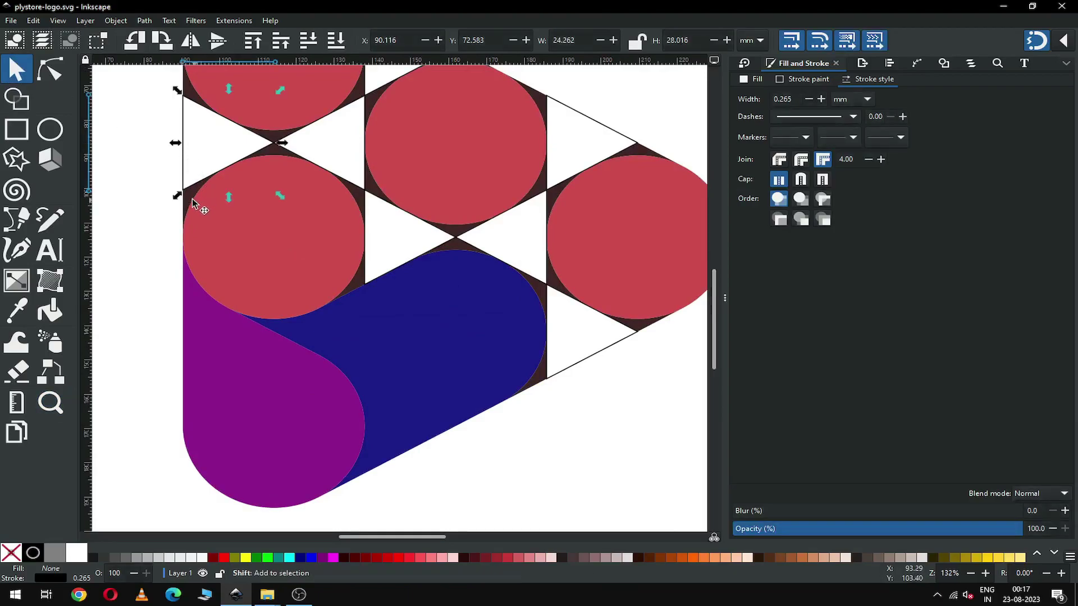
pyautogui.keyDown('shift'); pyautogui.click(186, 199); pyautogui.keyUp('shift')
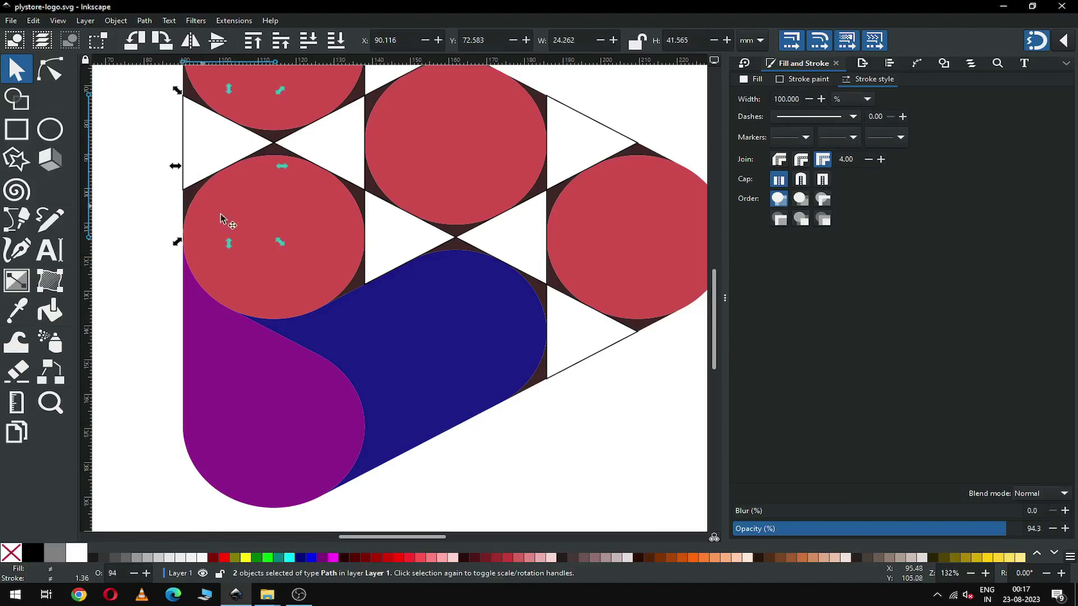
pyautogui.keyDown('shift'); pyautogui.click(290, 220); pyautogui.keyUp('shift')
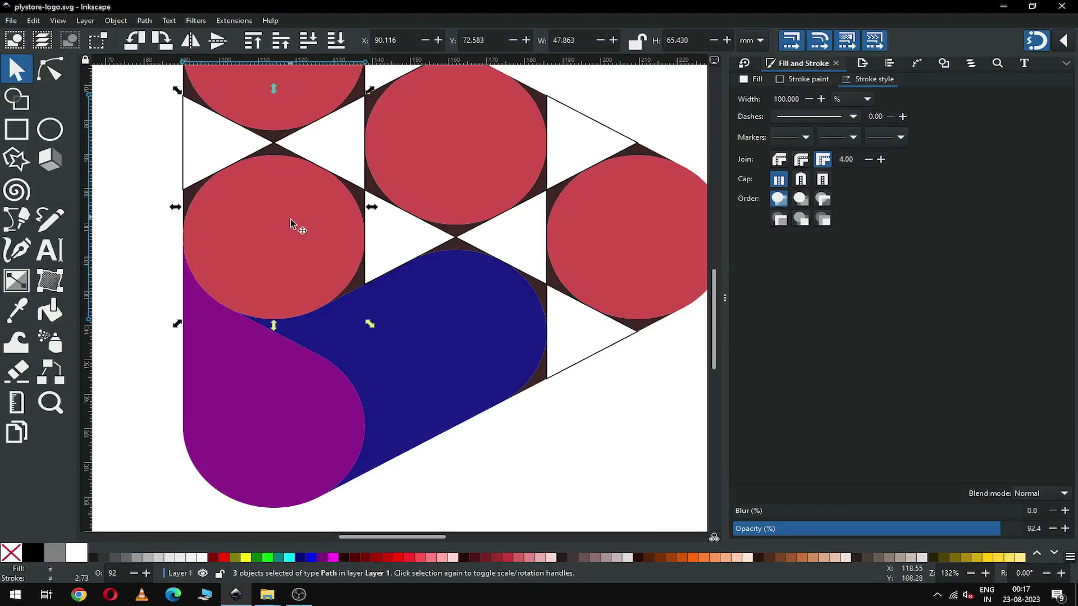
pyautogui.click(215, 556)
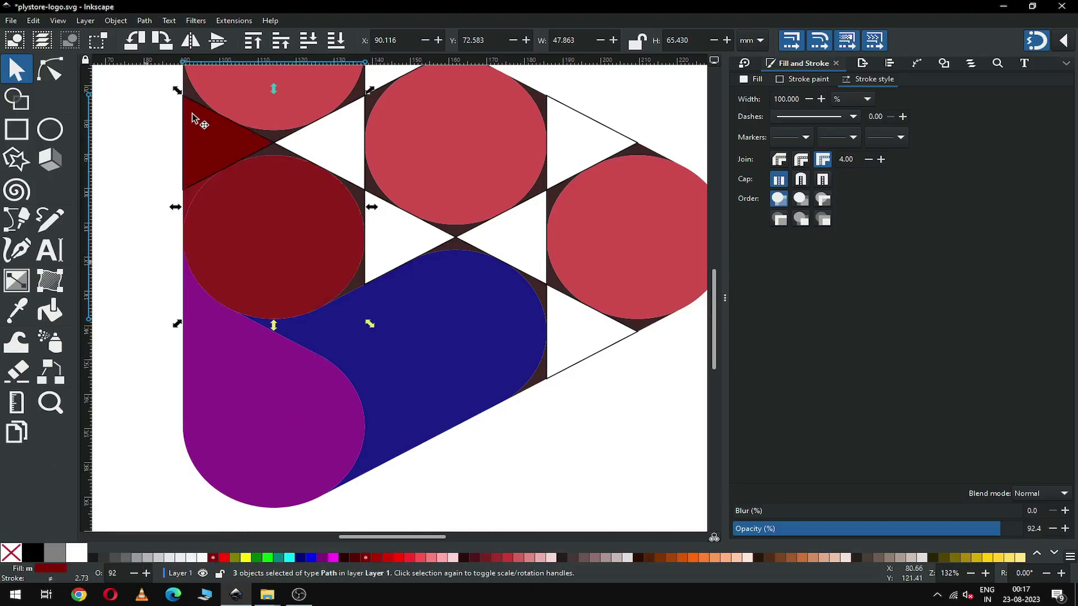
pyautogui.click(145, 21)
pyautogui.click(162, 80)
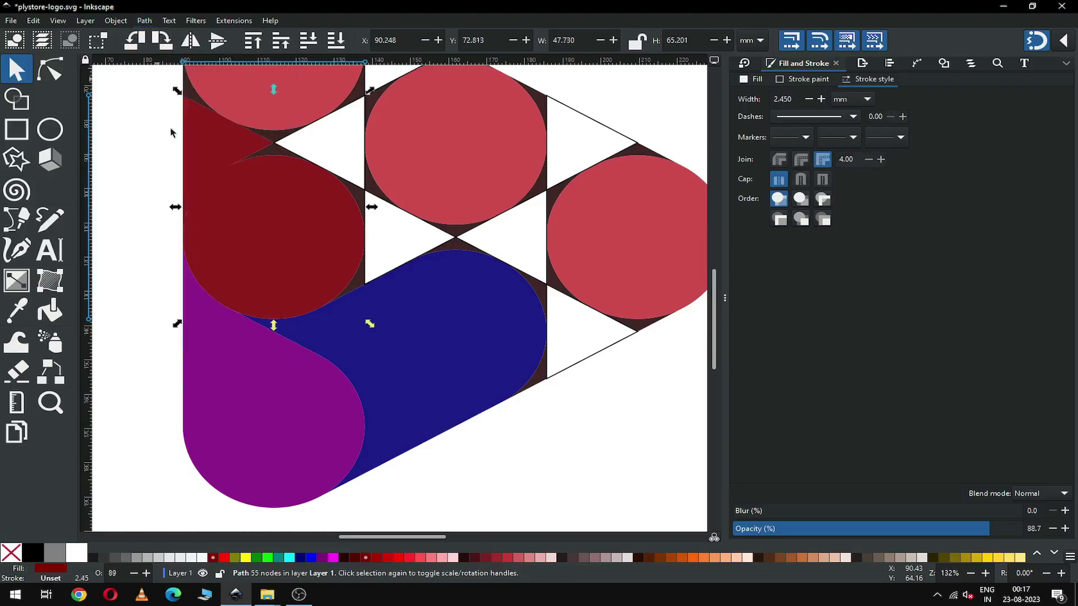
pyautogui.click(160, 224)
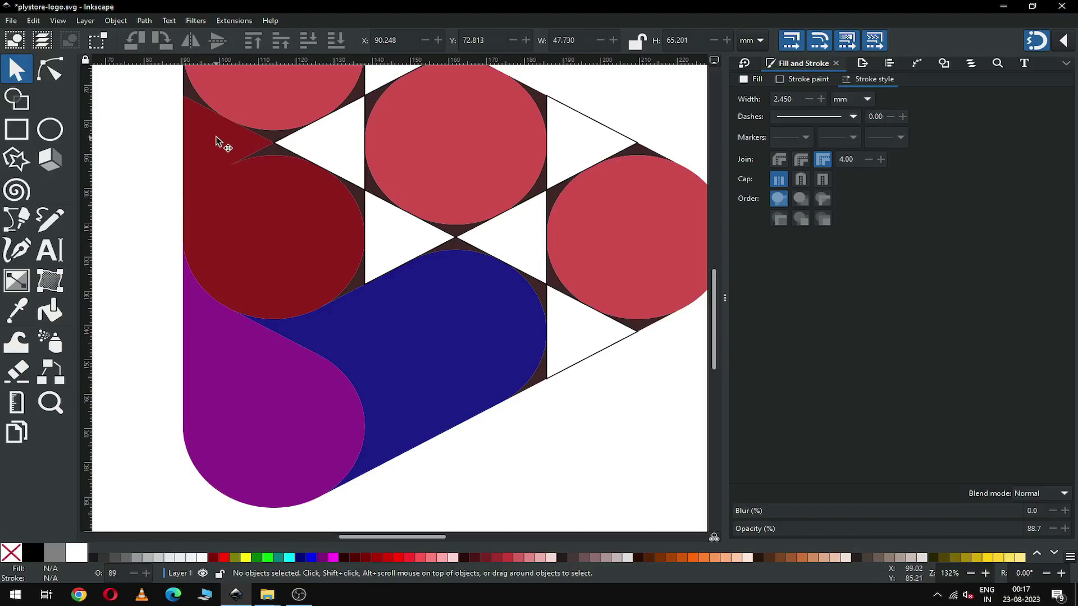
# - Try to unite the dark red shape with the top circle of the left column
pyautogui.click(191, 95)
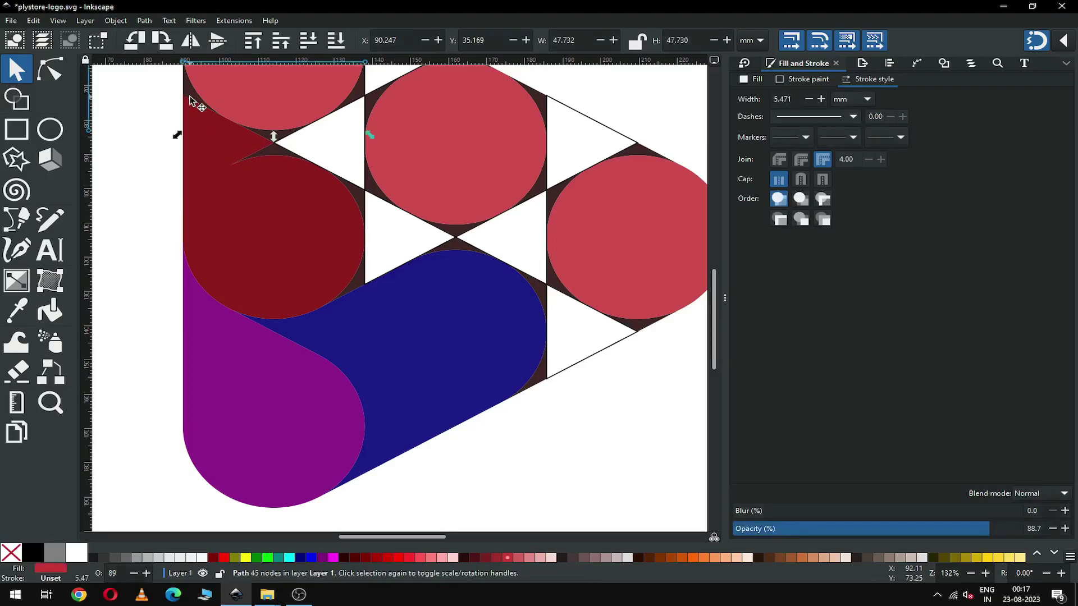
pyautogui.keyDown('shift'); pyautogui.click(275, 162); pyautogui.keyUp('shift')
pyautogui.keyDown('shift'); pyautogui.click(266, 201); pyautogui.keyUp('shift')
pyautogui.keyDown('shift'); pyautogui.click(241, 199); pyautogui.keyUp('shift')
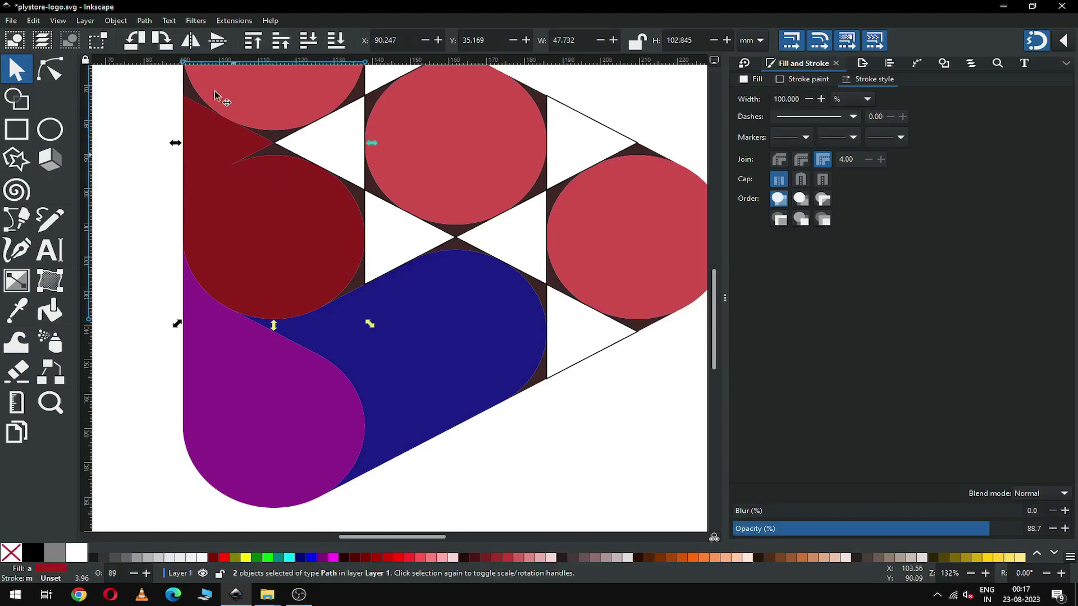
pyautogui.click(147, 21)
pyautogui.click(151, 79)
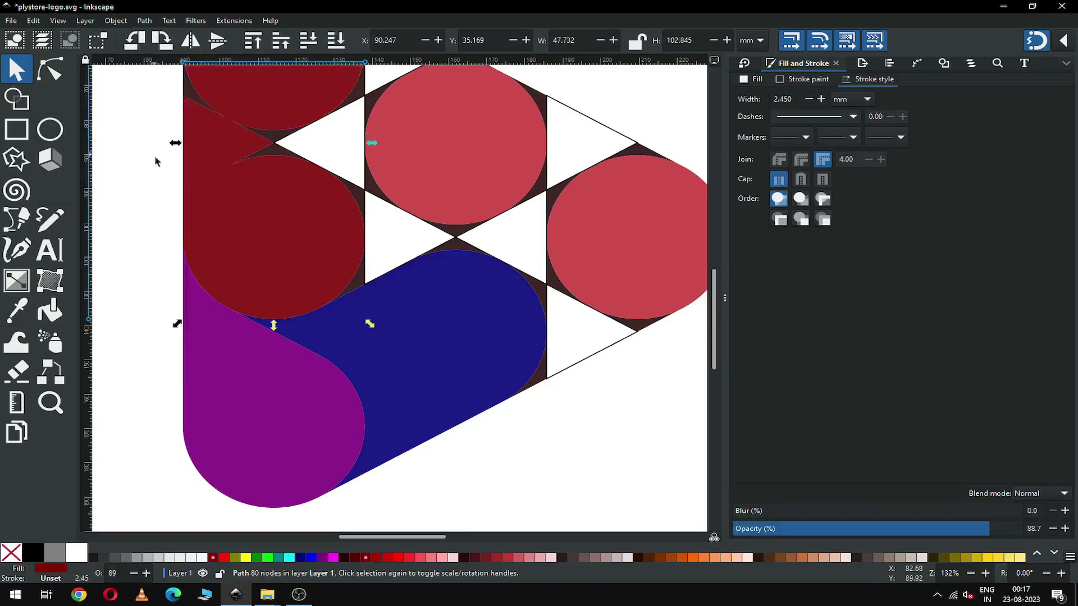
pyautogui.hotkey('ctrl', 'z')
# - Unite the dark red shape with the hexagon fragment at the top circle's lower left and the fragment above the dark red rounded part
pyautogui.press('z')
pyautogui.moveTo(152, 84); pyautogui.dragTo(386, 215)
pyautogui.click(12, 70)
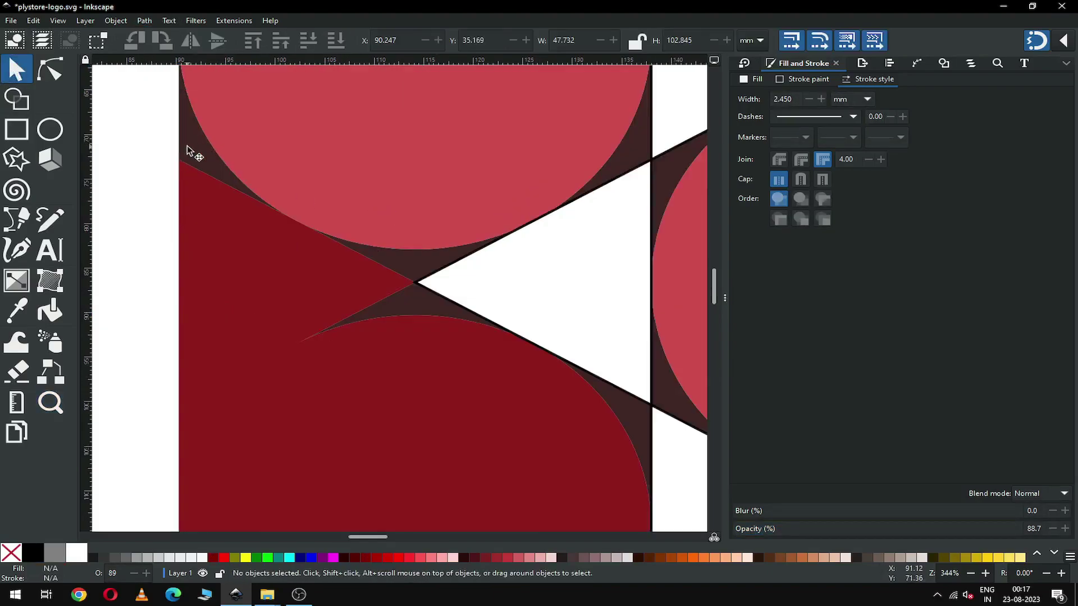
pyautogui.click(200, 156)
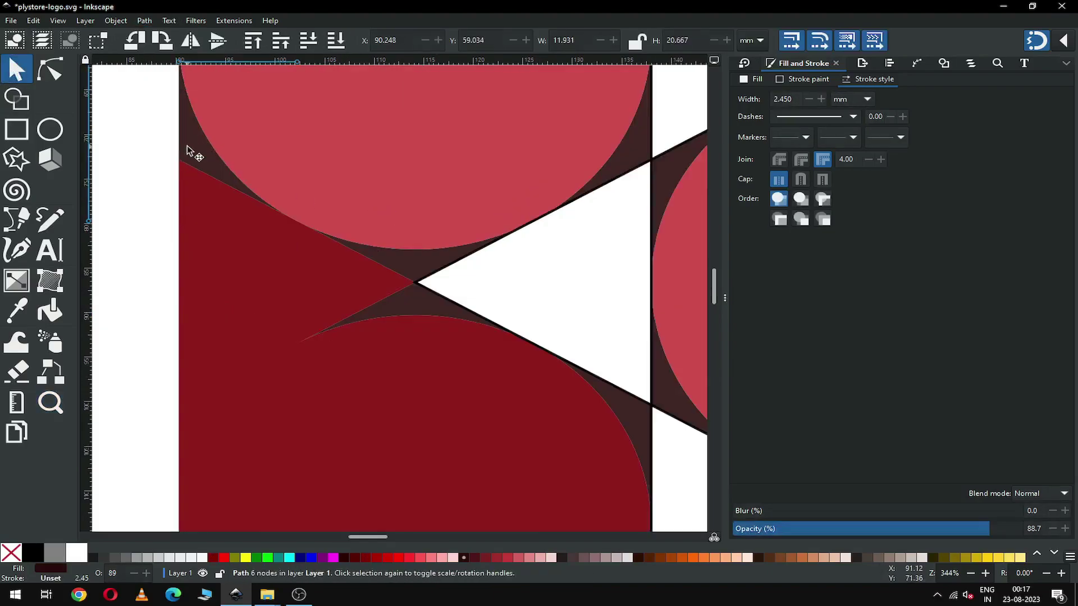
pyautogui.keyDown('shift'); pyautogui.click(406, 313); pyautogui.keyUp('shift')
pyautogui.keyDown('shift'); pyautogui.click(372, 380); pyautogui.keyUp('shift')
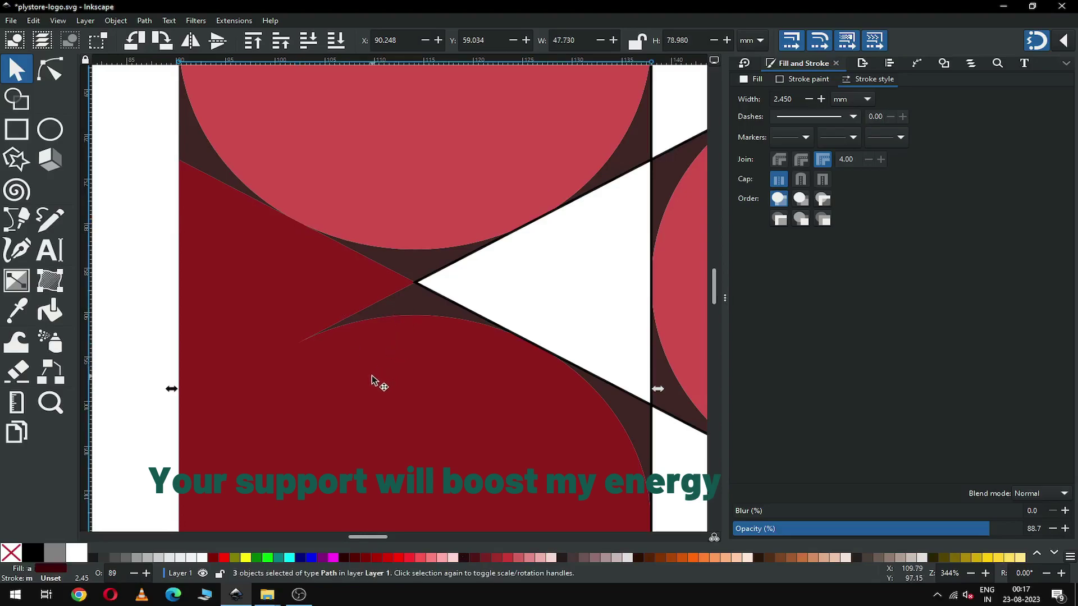
pyautogui.scroll(-3, 372, 381)
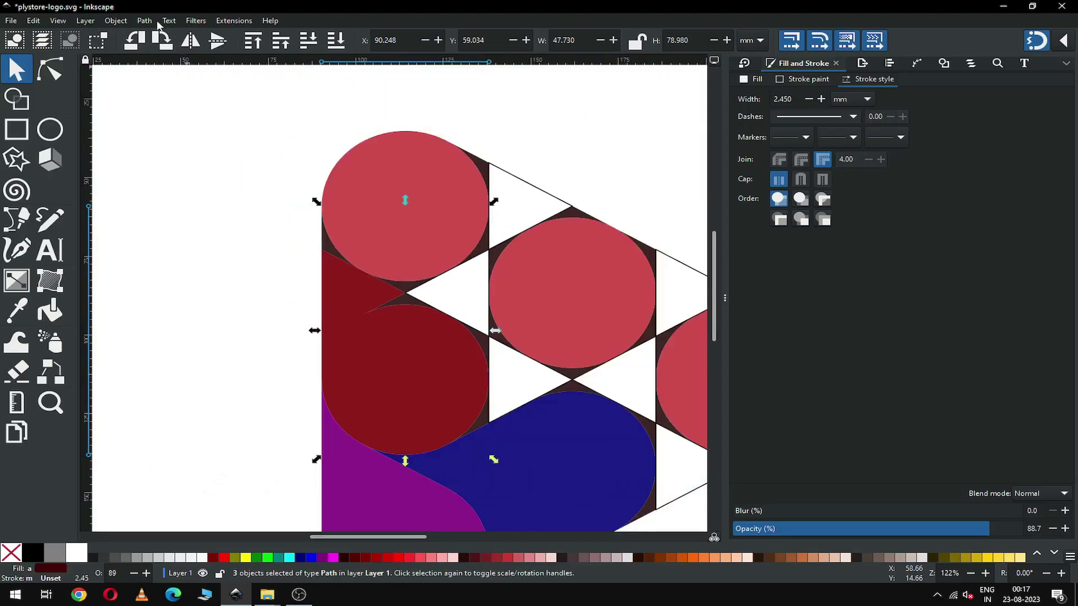
pyautogui.click(144, 20)
pyautogui.click(161, 80)
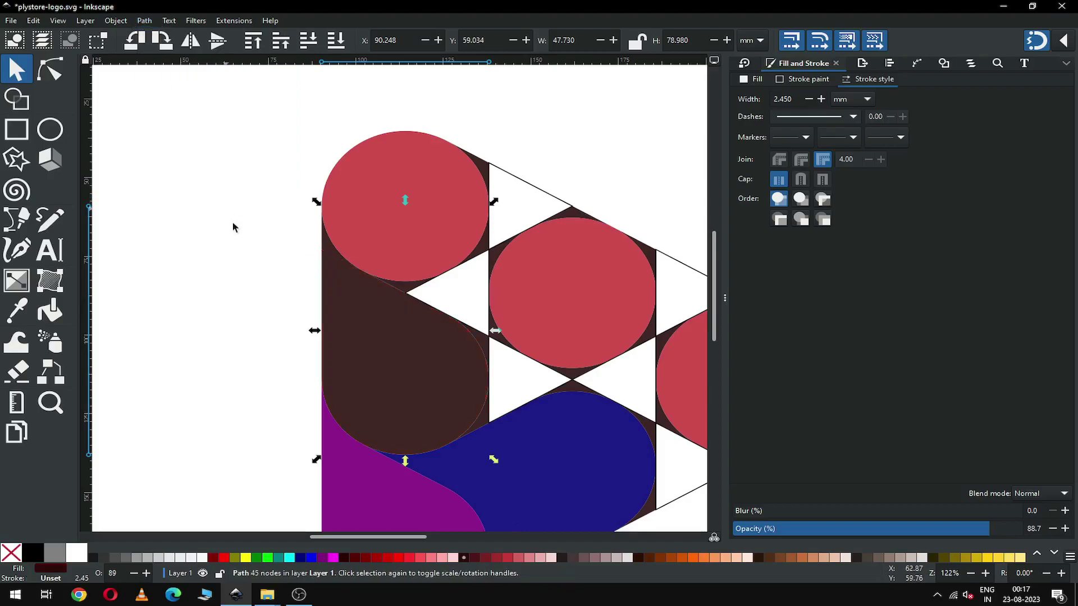
# - Fill the united shape above the purple one with orange
pyautogui.click(323, 558)
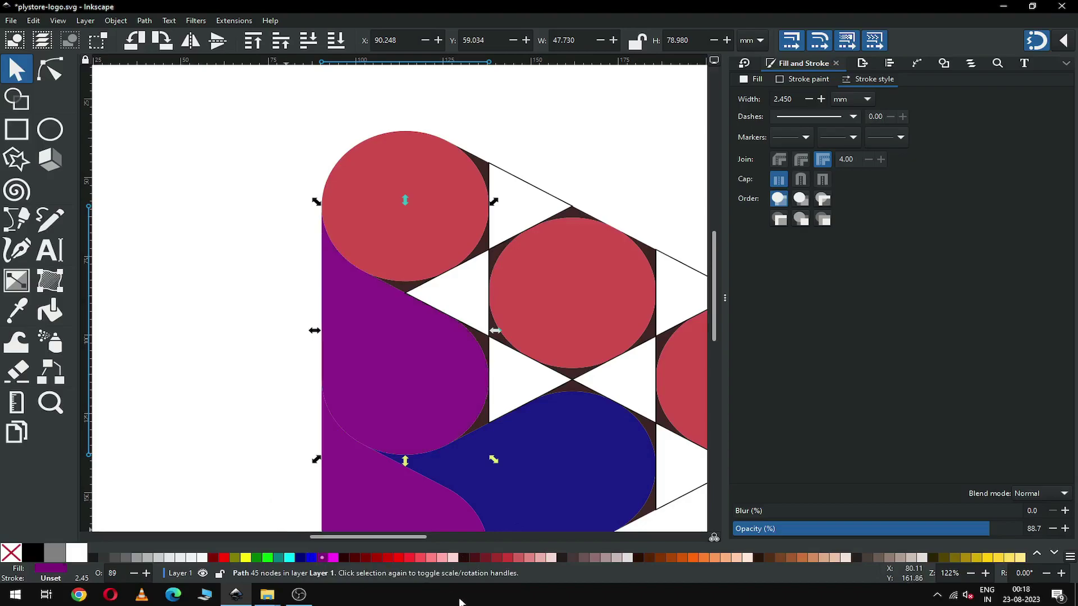
pyautogui.click(680, 558)
pyautogui.click(230, 335)
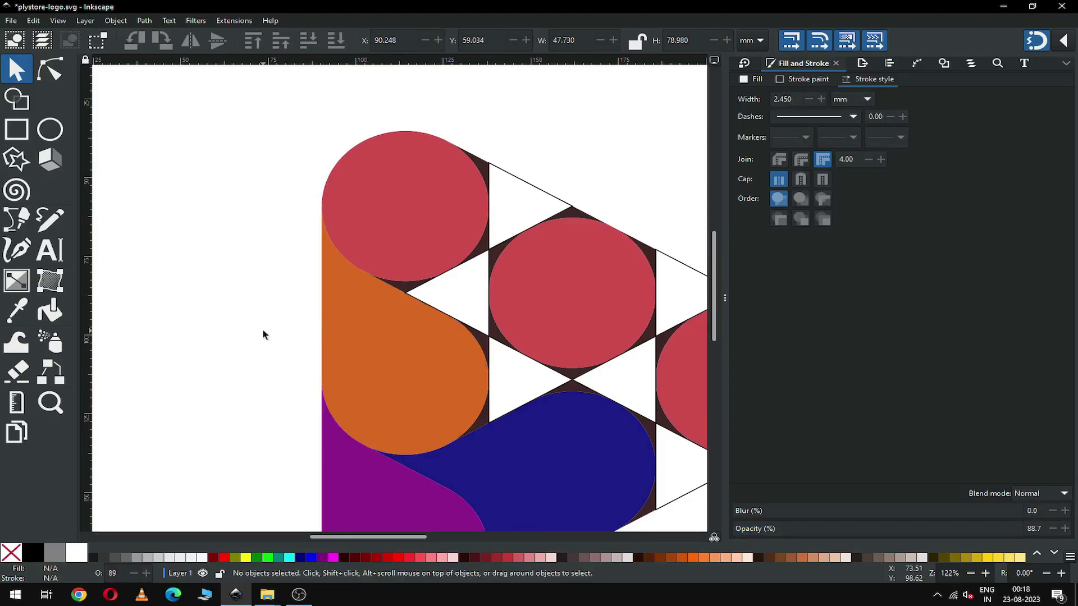
# - Unite the orange shape with the outlined triangle directly to its right, above the navy shape
pyautogui.click(484, 345)
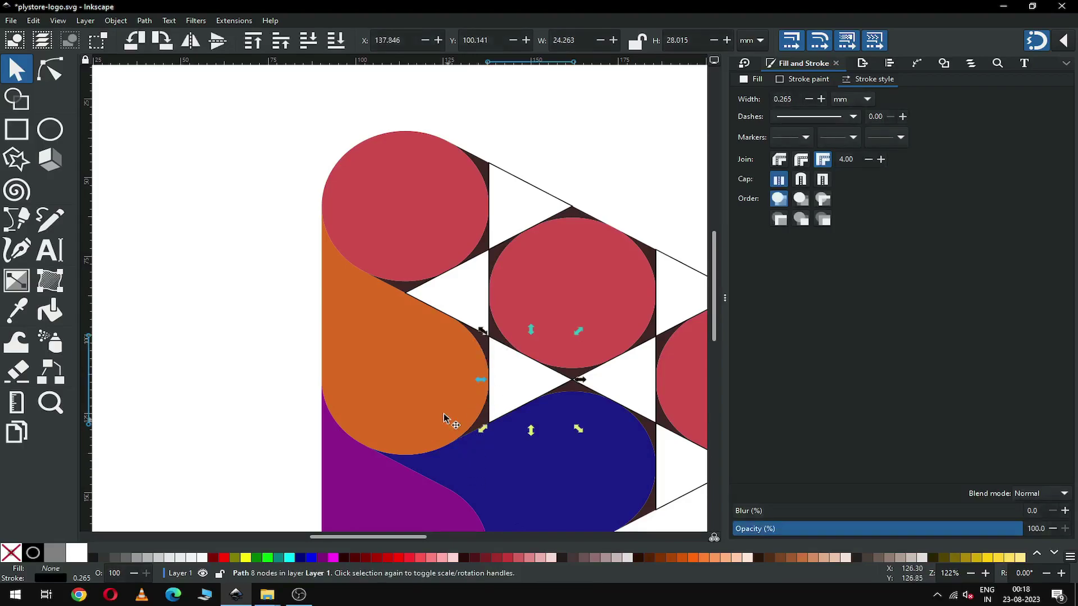
pyautogui.keyDown('shift'); pyautogui.click(424, 404); pyautogui.keyUp('shift')
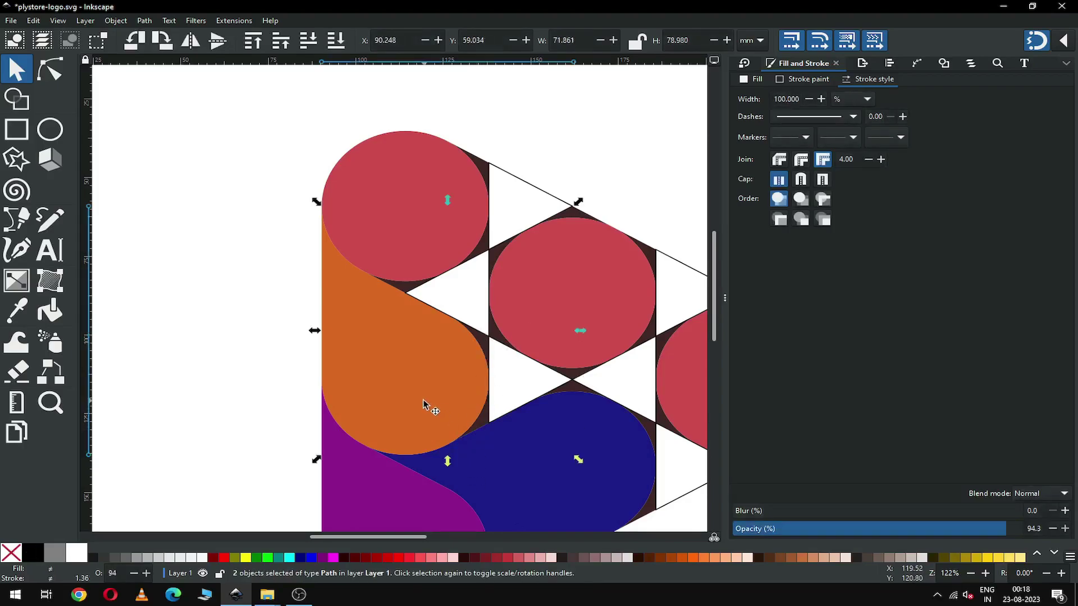
pyautogui.click(145, 21)
pyautogui.click(165, 82)
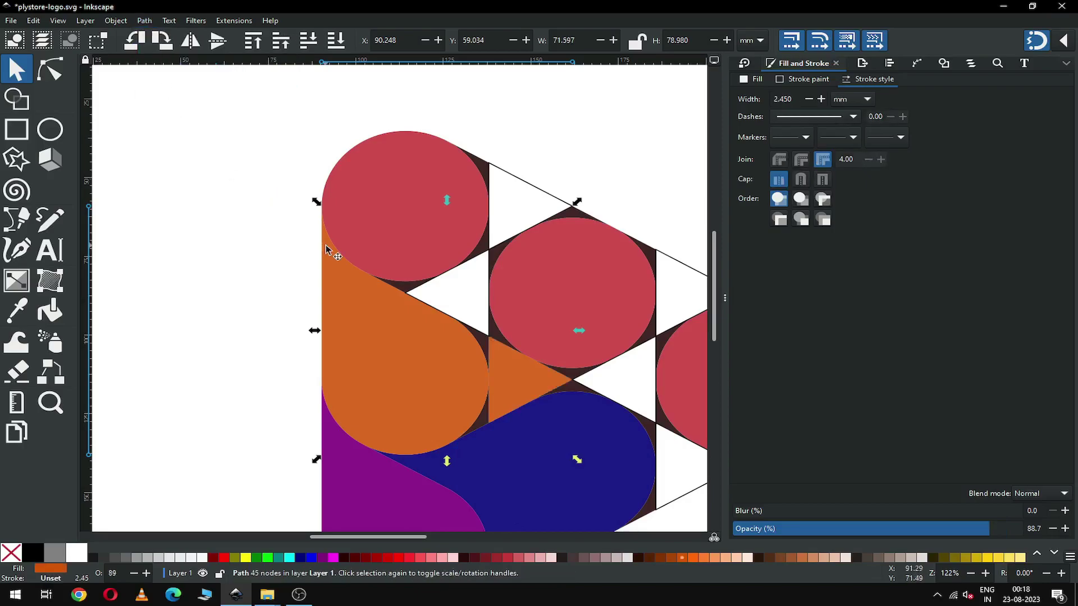
pyautogui.click(481, 348)
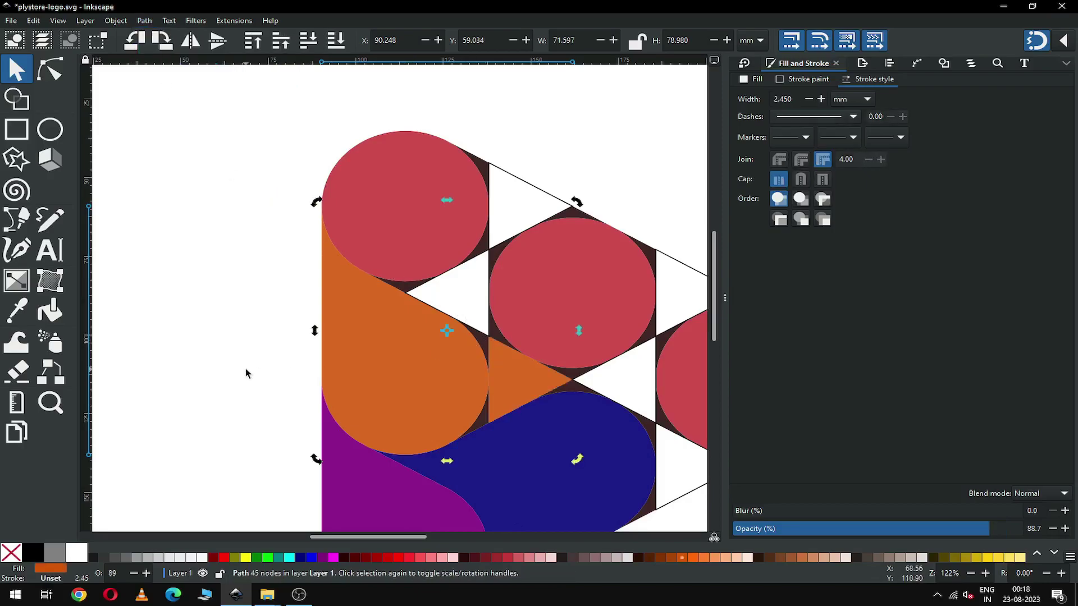
pyautogui.click(481, 420)
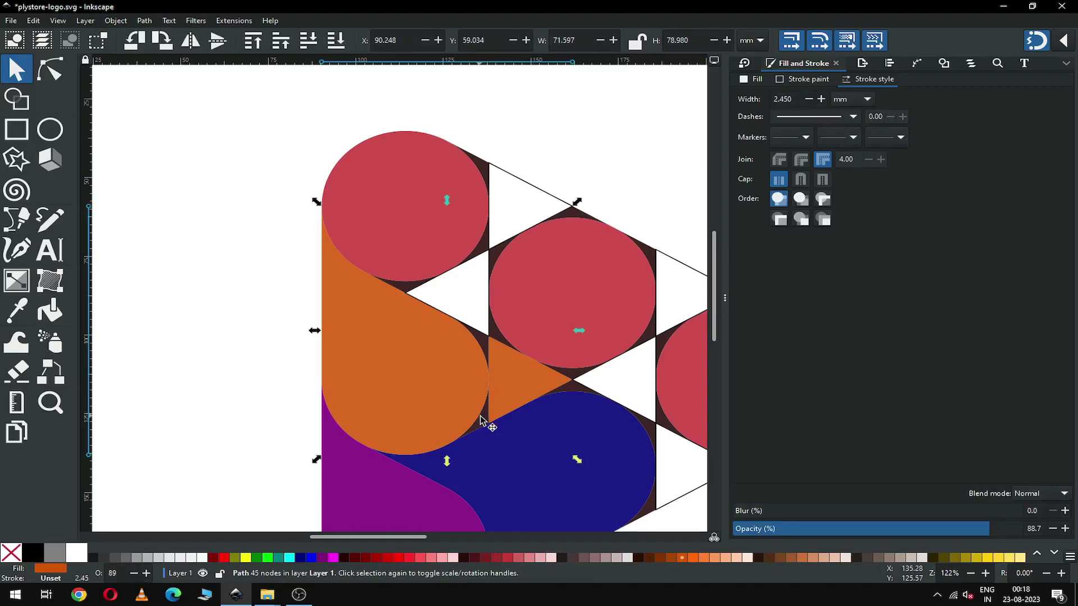
pyautogui.click(482, 425)
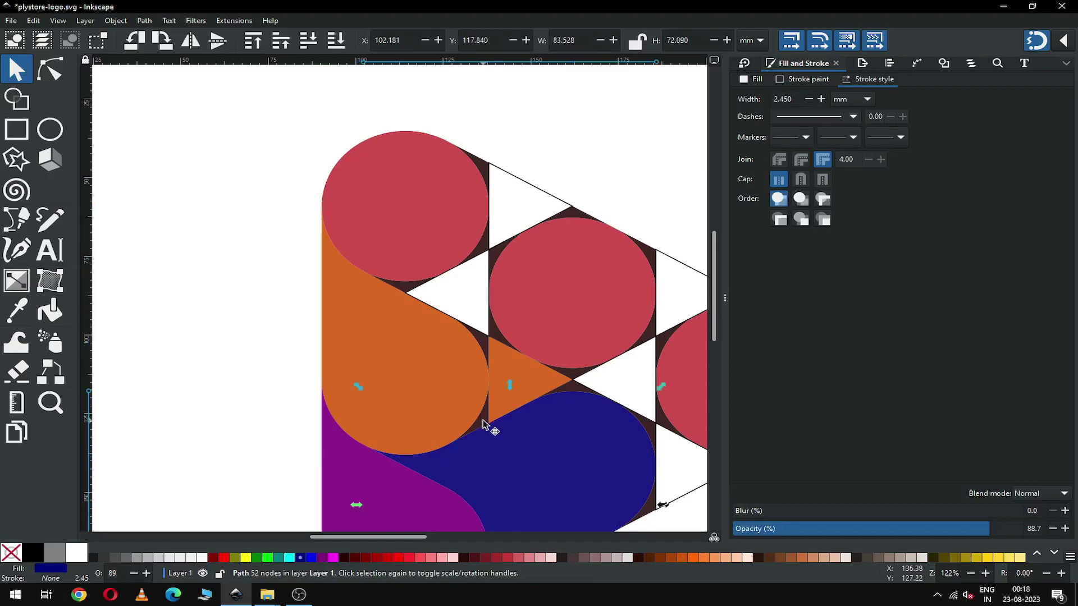
pyautogui.moveTo(471, 420); pyautogui.dragTo(460, 396)
pyautogui.press('Escape')
# - Unite the orange shape with the two dark fragments between its rounded part and its triangle
pyautogui.press('z')
pyautogui.moveTo(394, 303); pyautogui.dragTo(560, 499)
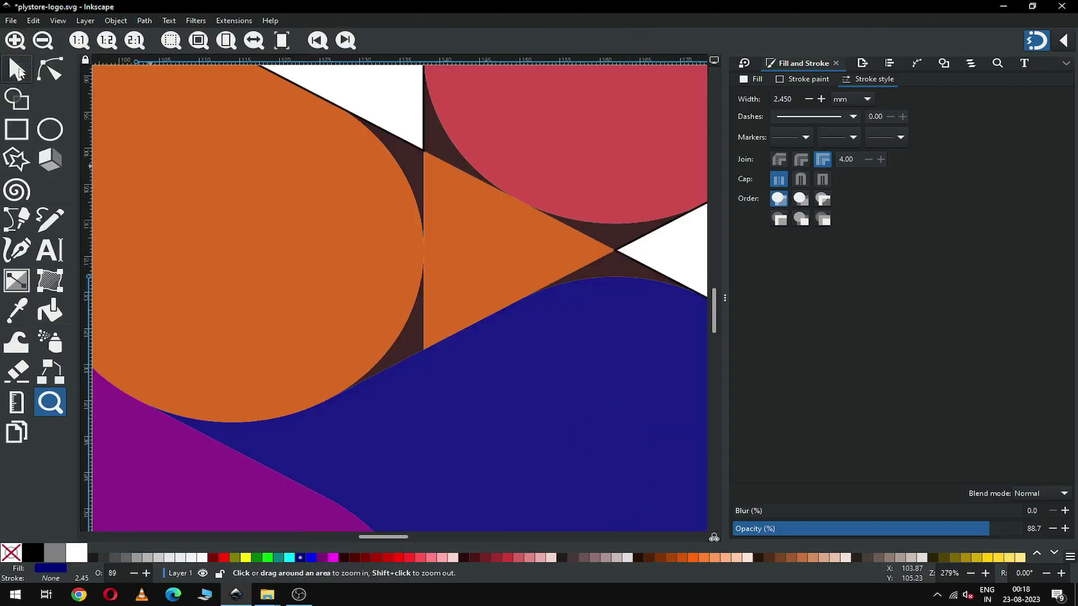
pyautogui.click(17, 70)
pyautogui.click(408, 162)
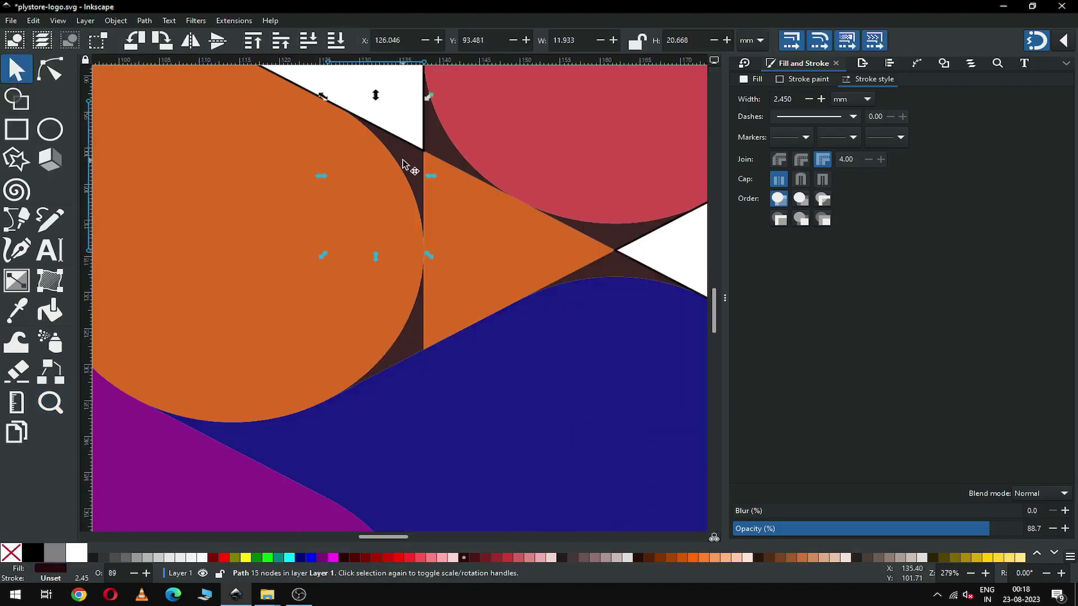
pyautogui.keyDown('shift'); pyautogui.click(410, 343); pyautogui.keyUp('shift')
pyautogui.keyDown('shift'); pyautogui.click(313, 329); pyautogui.keyUp('shift')
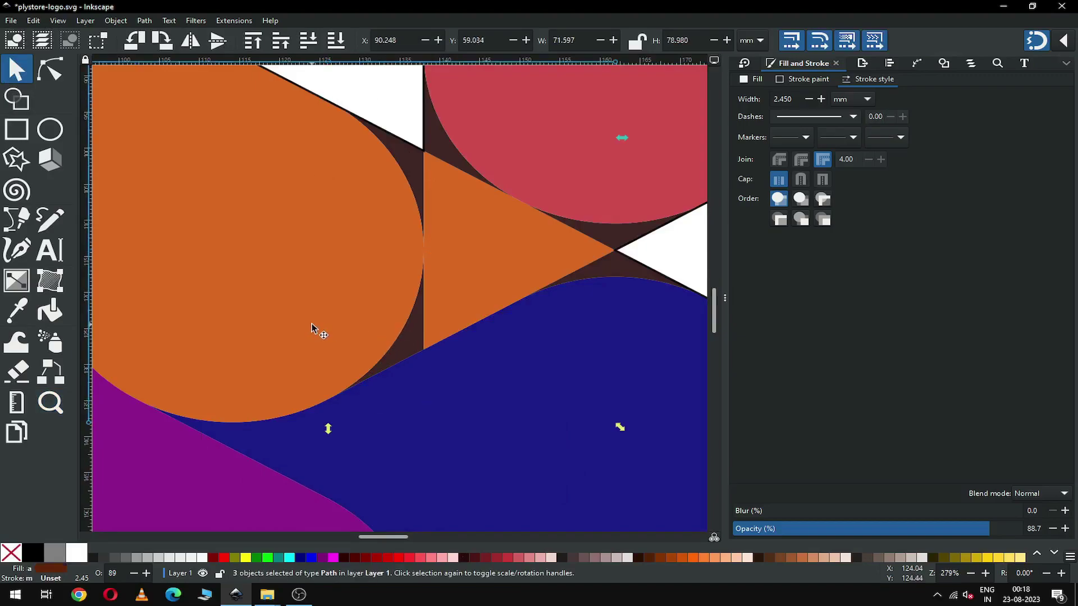
pyautogui.press('-')
pyautogui.press('-')
pyautogui.press('-')
pyautogui.click(144, 20)
pyautogui.click(159, 80)
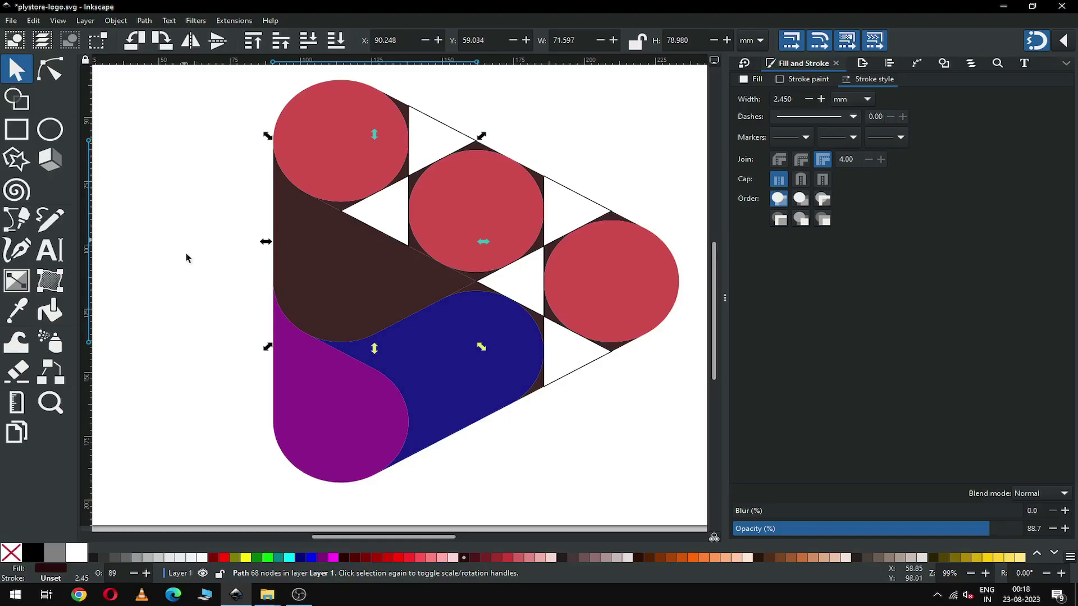
# - Fill the united triangular shape orange and save the document
pyautogui.click(683, 563)
pyautogui.click(229, 308)
pyautogui.hotkey('ctrl', 's')
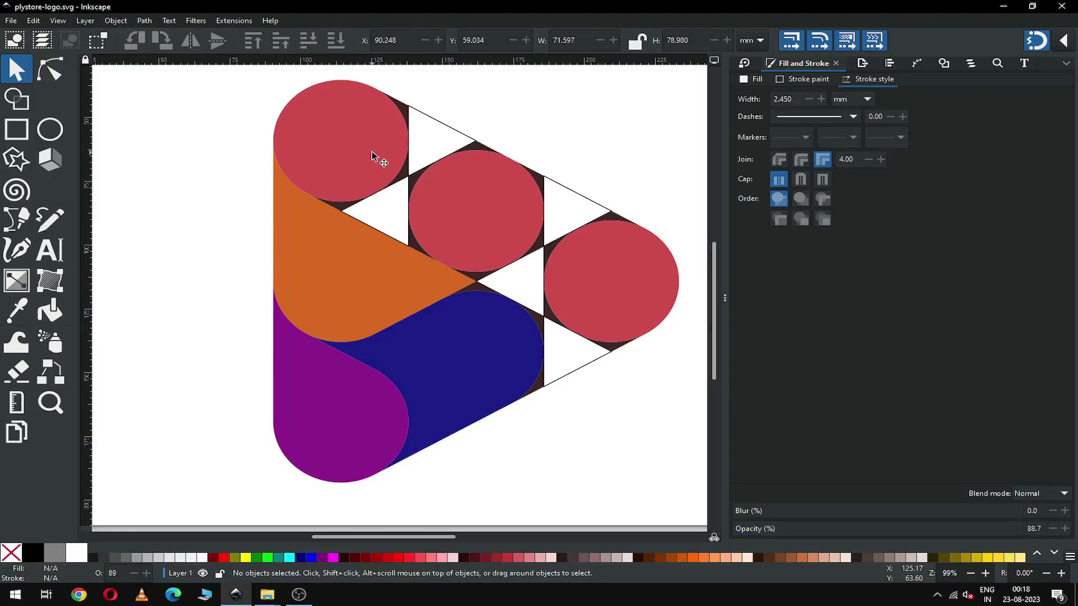
# - Fill the top circle of the left column, its upper-right and lower-right fragments and the triangle to its right purple
pyautogui.click(337, 174)
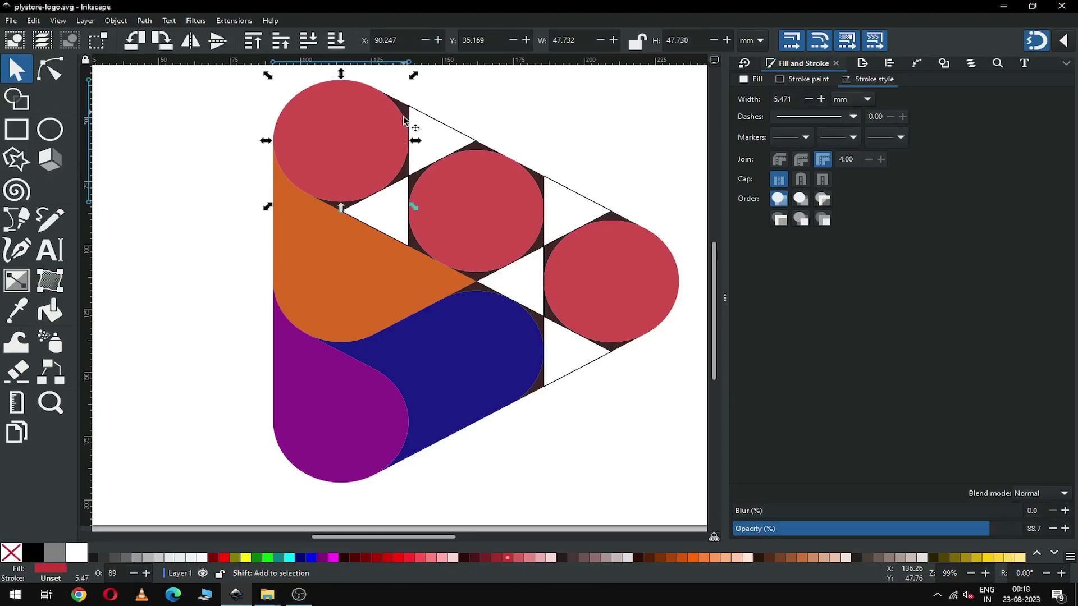
pyautogui.press('z')
pyautogui.moveTo(264, 82); pyautogui.dragTo(561, 247)
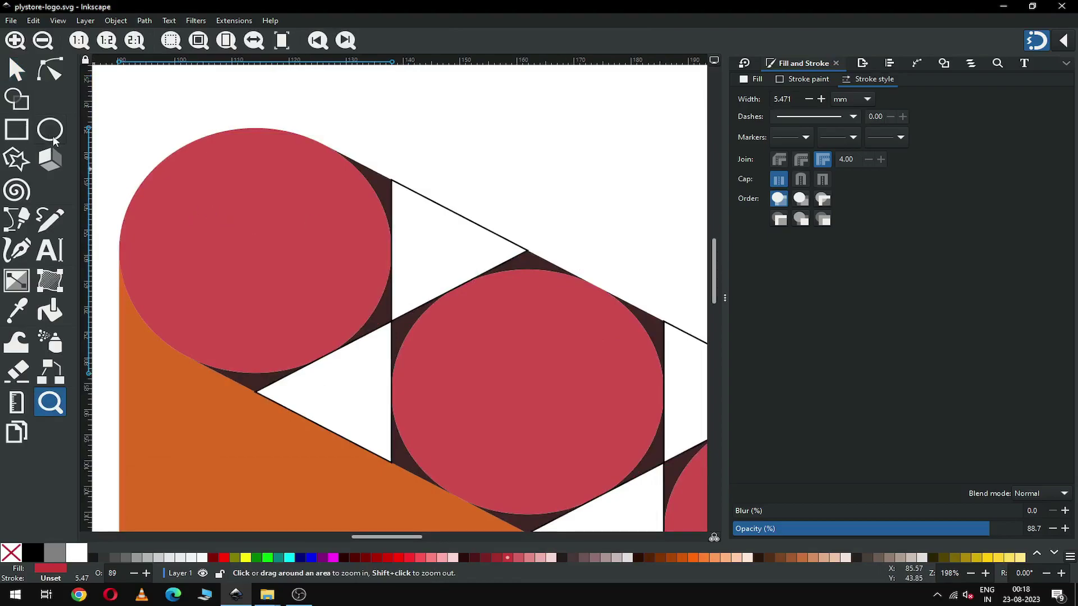
pyautogui.click(20, 81)
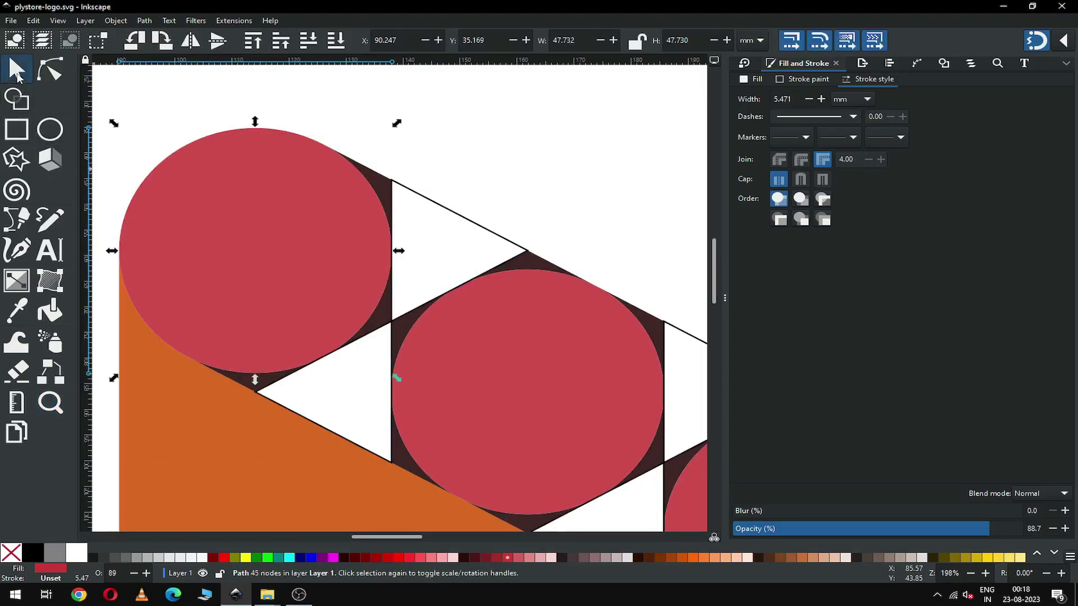
pyautogui.keyDown('shift'); pyautogui.click(375, 325); pyautogui.keyUp('shift')
pyautogui.keyDown('shift'); pyautogui.click(383, 190); pyautogui.keyUp('shift')
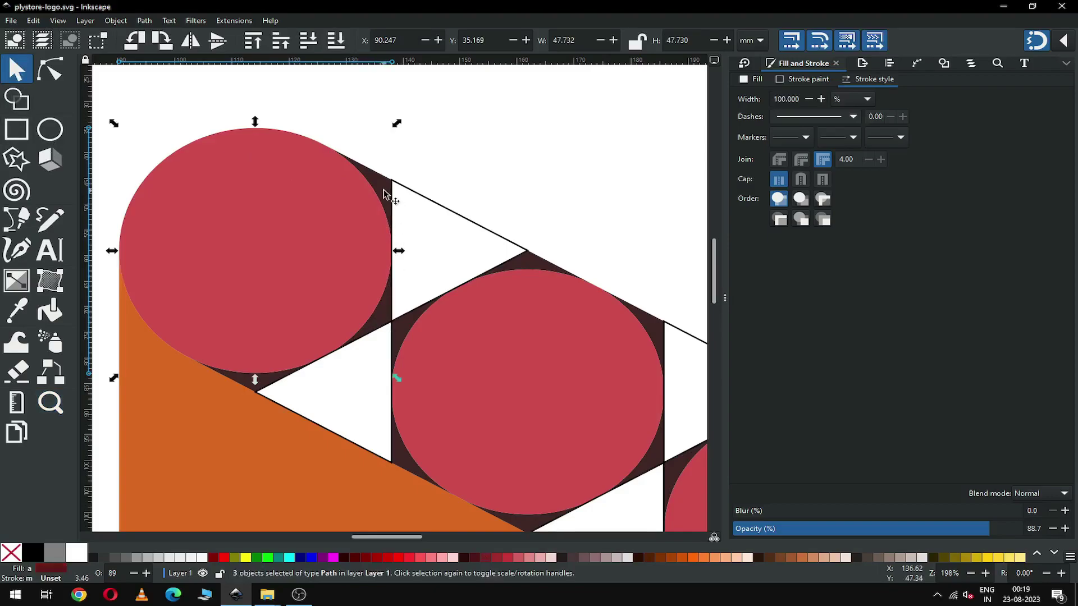
pyautogui.keyDown('shift'); pyautogui.click(453, 214); pyautogui.keyUp('shift')
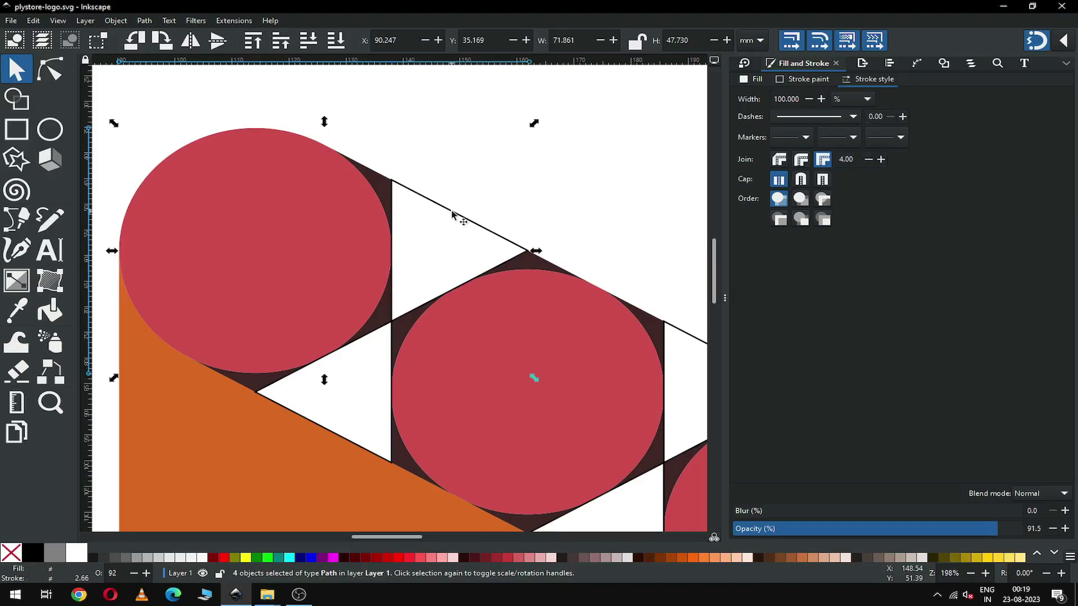
pyautogui.click(322, 557)
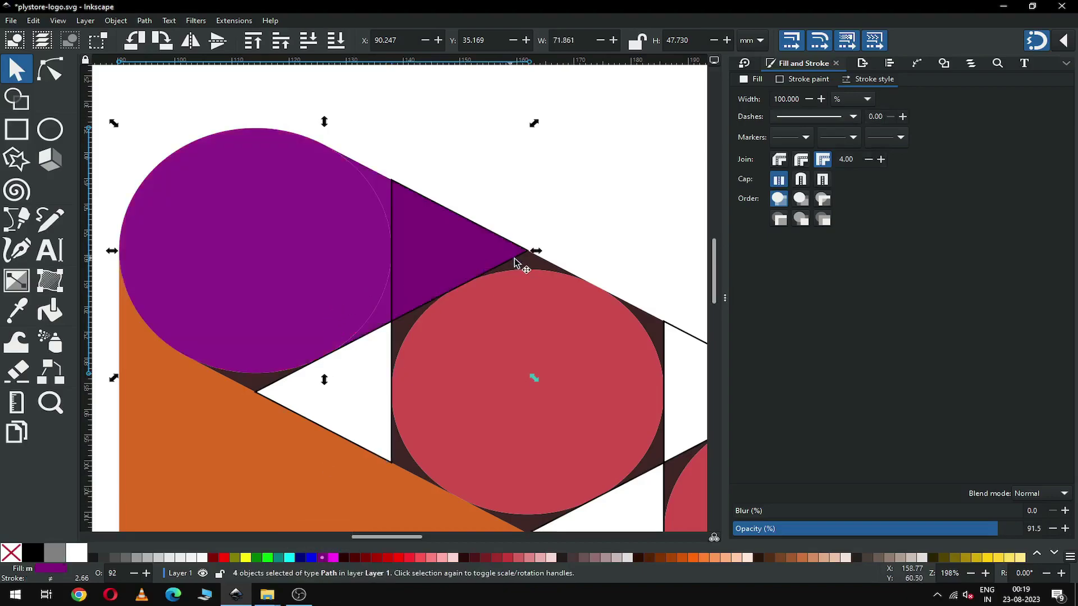
# - Fill the fragment at the tip of the purple triangle purple too and unite all five purple pieces
pyautogui.press('shift')
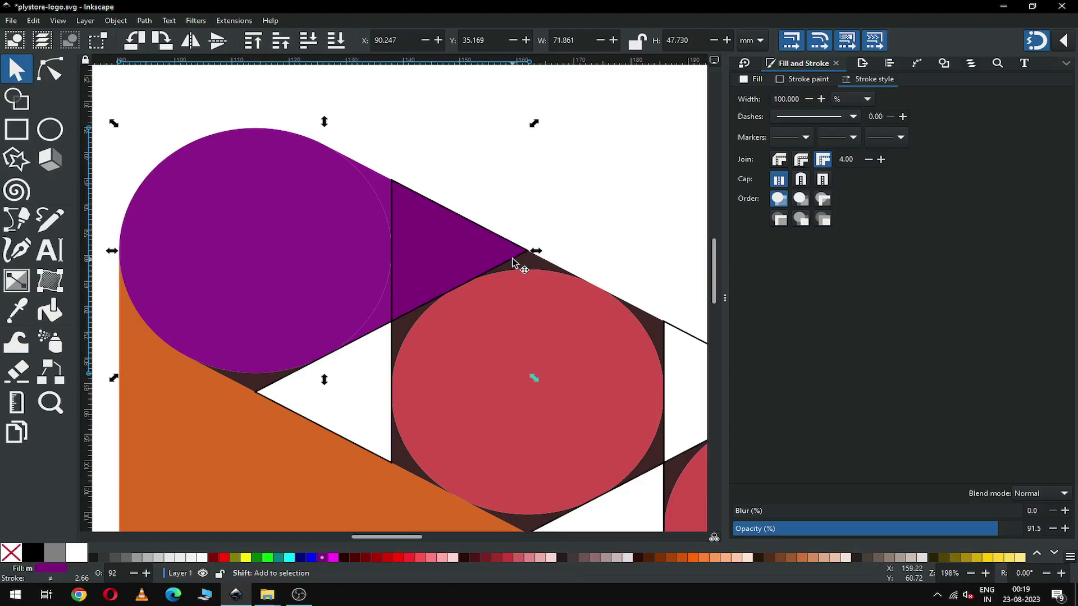
pyautogui.keyDown('shift'); pyautogui.click(523, 260); pyautogui.keyUp('shift')
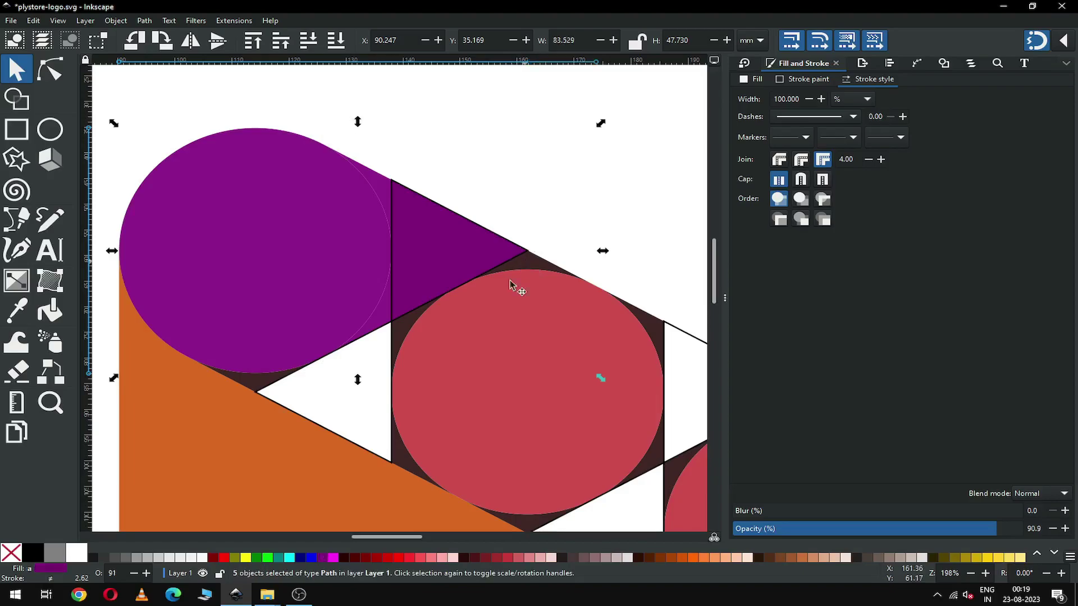
pyautogui.click(322, 558)
pyautogui.click(145, 21)
pyautogui.press('Escape')
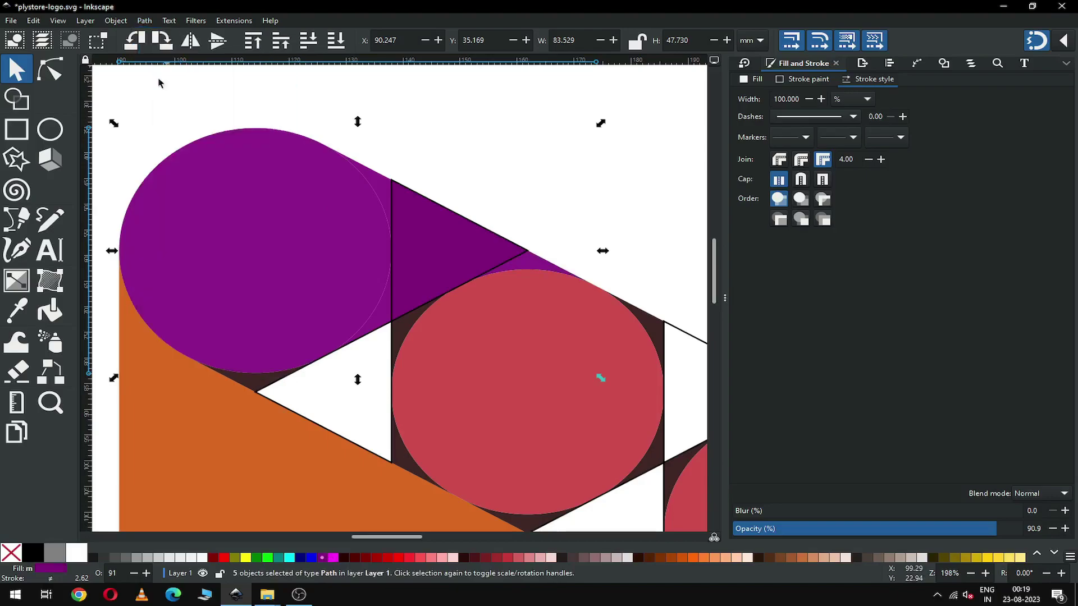
pyautogui.press('Escape')
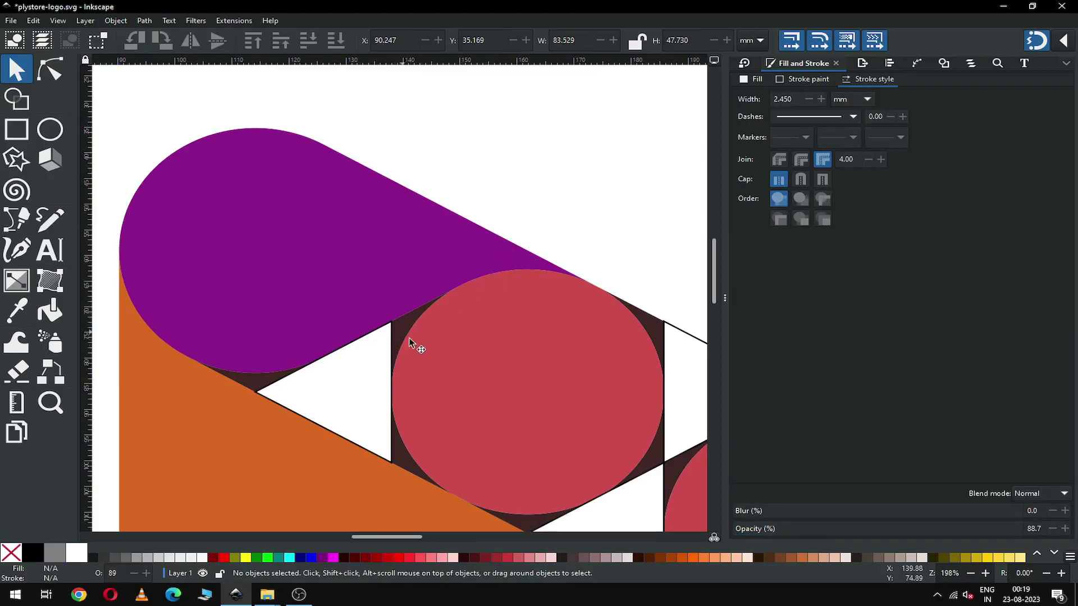
# - Unite the upper middle circle with its lower-left fragment and the dark fragment beneath the top purple shape, and fill the result teal
pyautogui.click(483, 397)
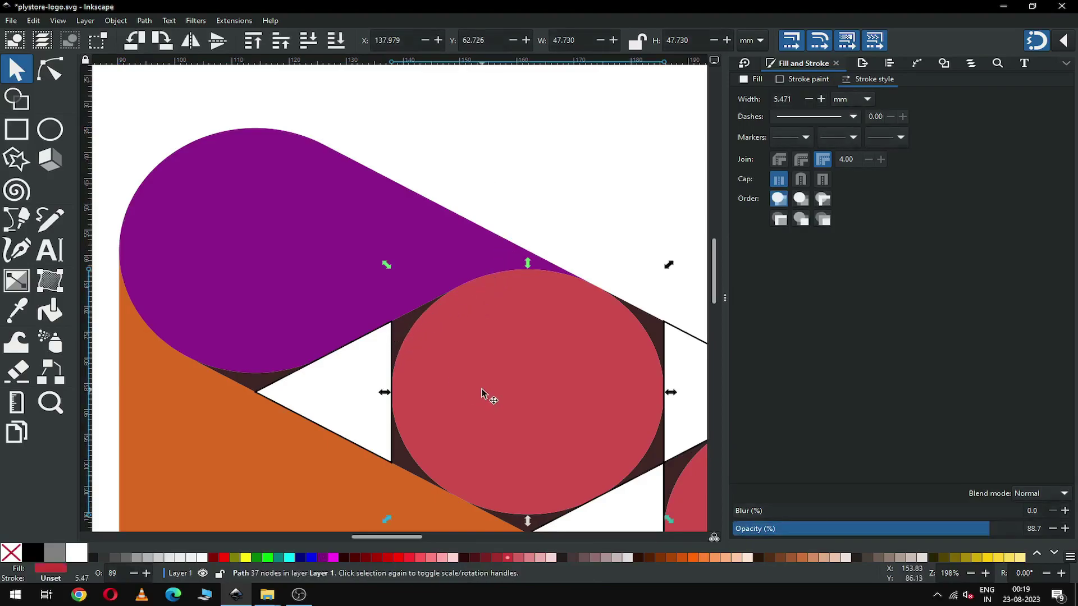
pyautogui.keyDown('shift'); pyautogui.click(398, 466); pyautogui.keyUp('shift')
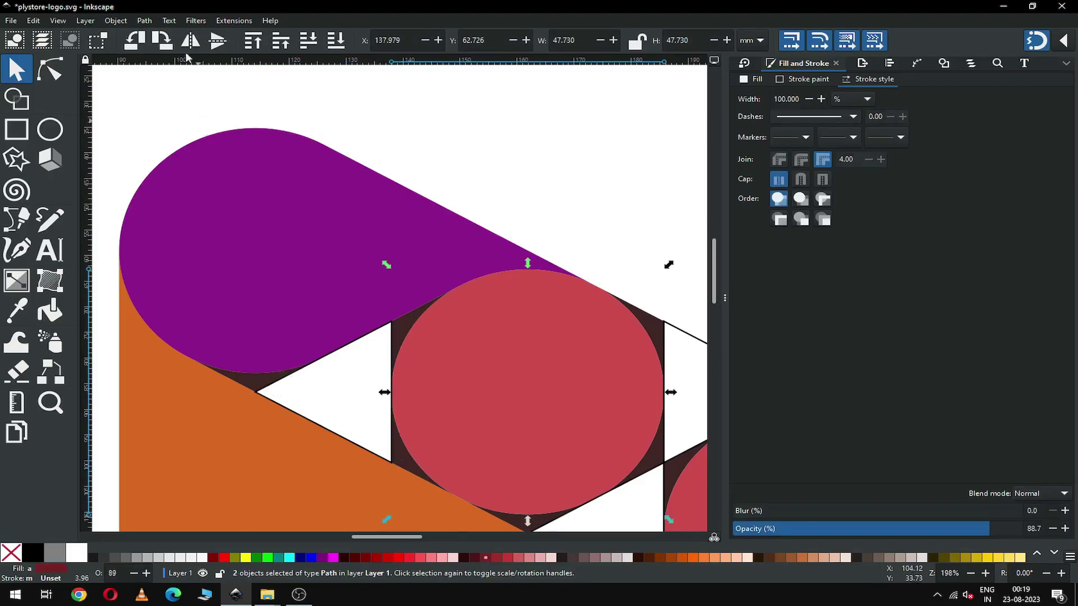
pyautogui.keyDown('shift'); pyautogui.click(255, 388); pyautogui.keyUp('shift')
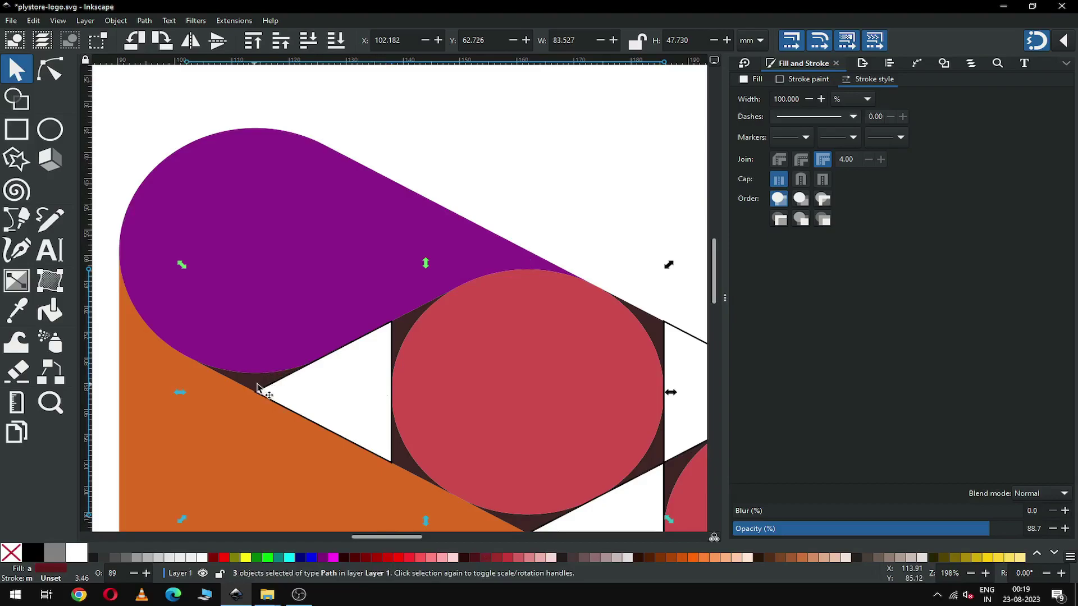
pyautogui.click(145, 20)
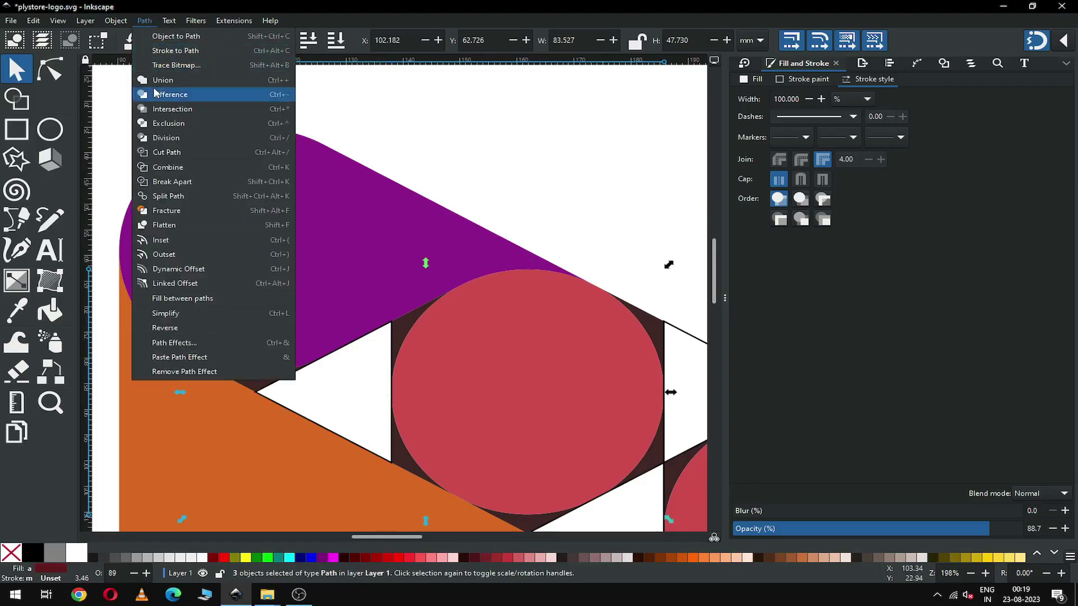
pyautogui.click(156, 80)
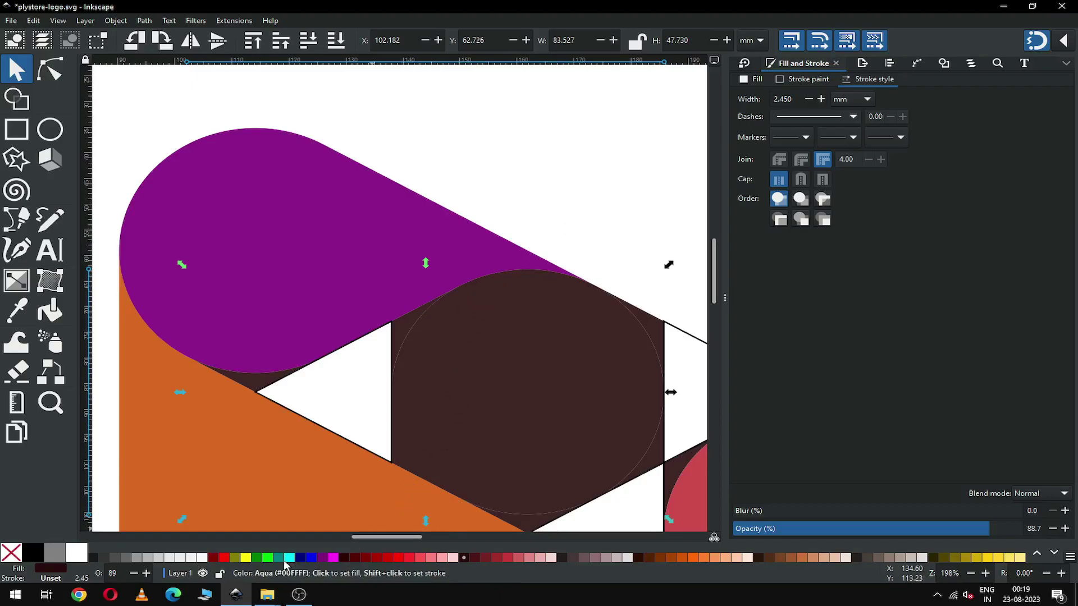
pyautogui.click(279, 557)
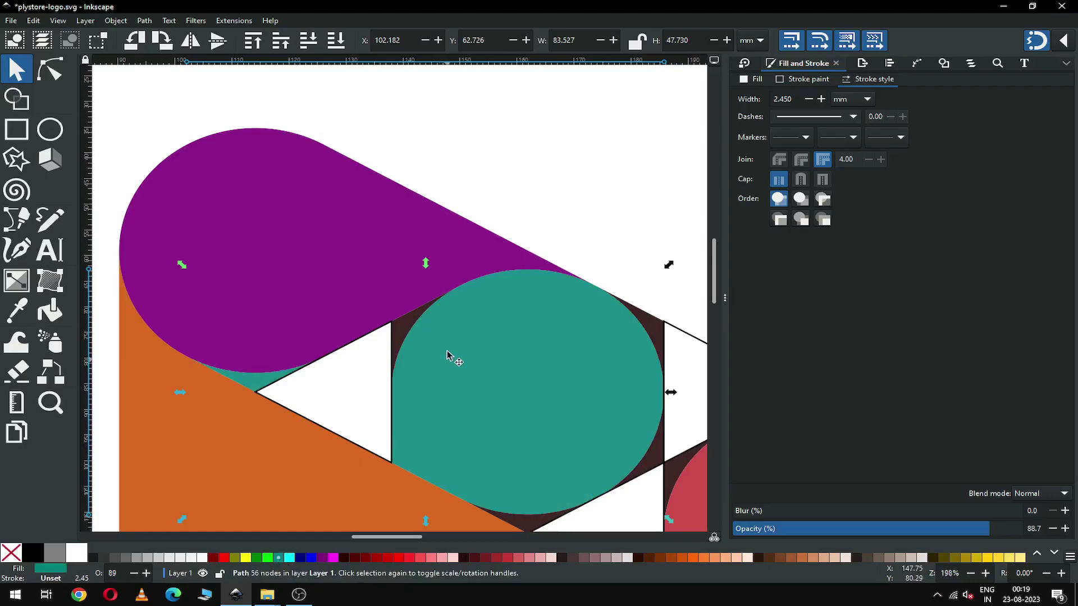
# - Unite the teal shape with the white triangle and the dark fragment at its upper-left edge
pyautogui.click(407, 325)
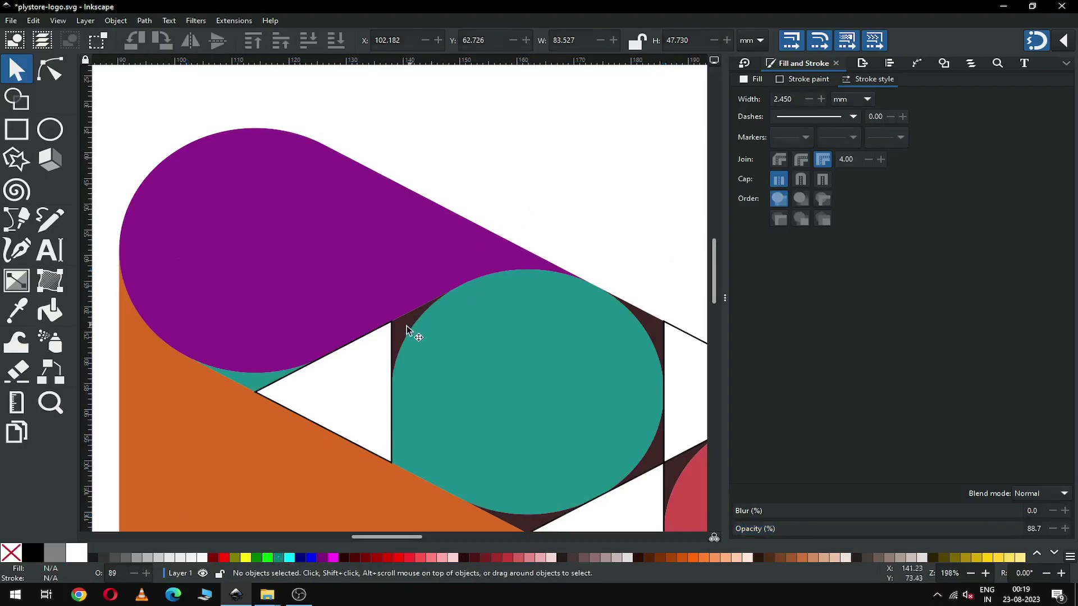
pyautogui.click(392, 344)
pyautogui.keyDown('shift'); pyautogui.click(400, 335); pyautogui.keyUp('shift')
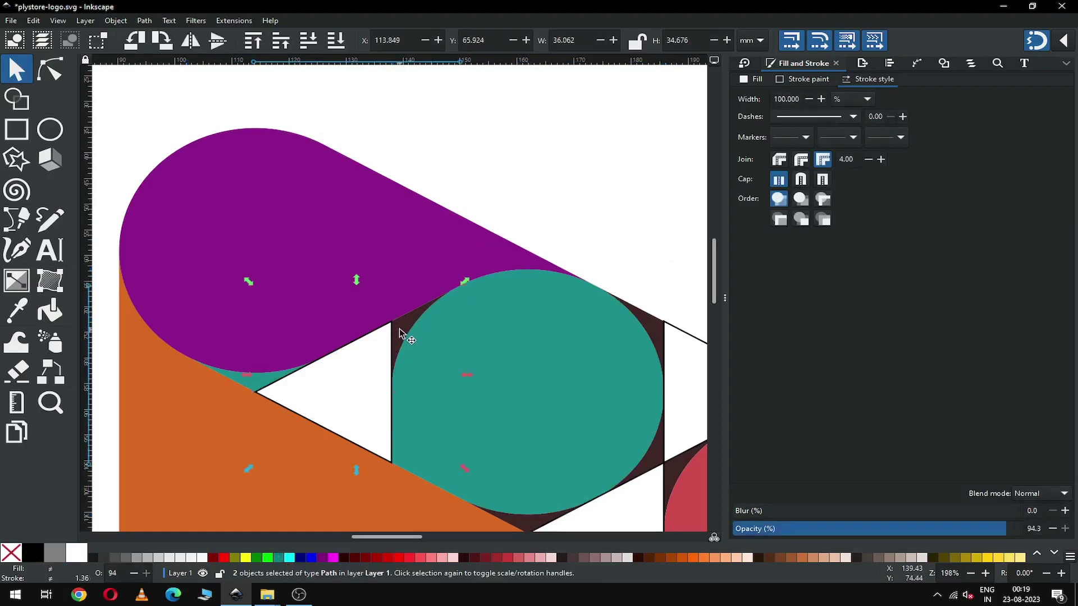
pyautogui.keyDown('shift'); pyautogui.click(507, 315); pyautogui.keyUp('shift')
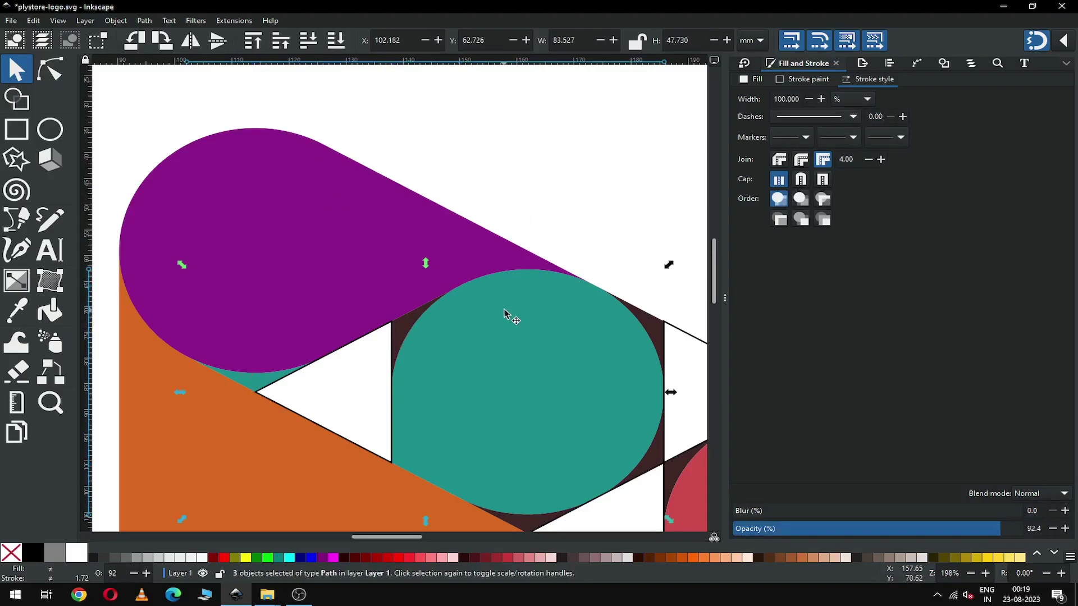
pyautogui.click(144, 21)
pyautogui.click(154, 85)
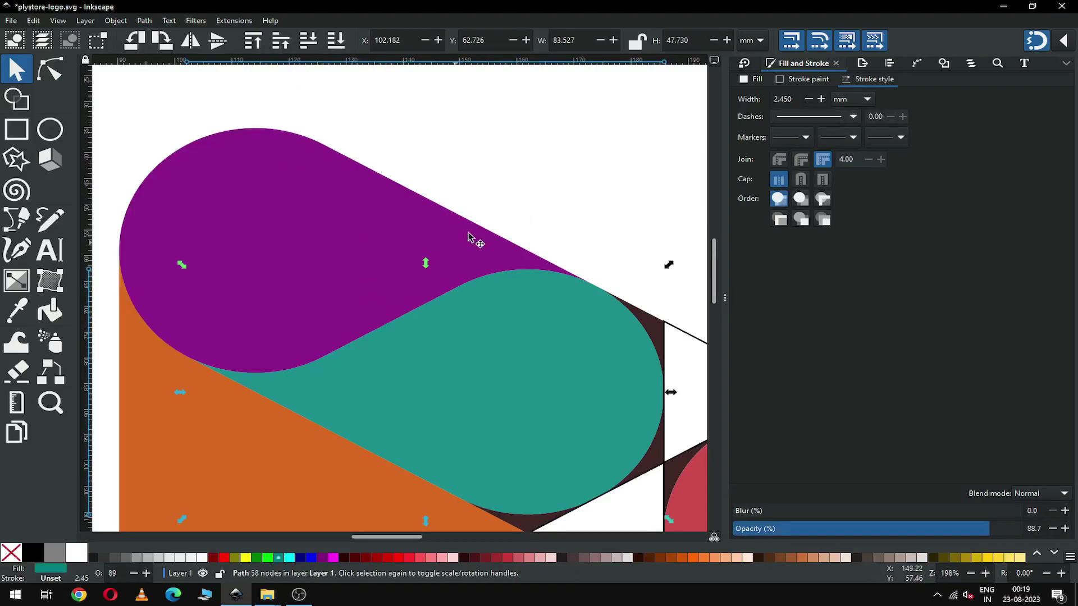
# - Deselect the teal shape and save the document
pyautogui.click(517, 194)
pyautogui.press('-')
pyautogui.press('-')
pyautogui.press('-')
pyautogui.press('-')
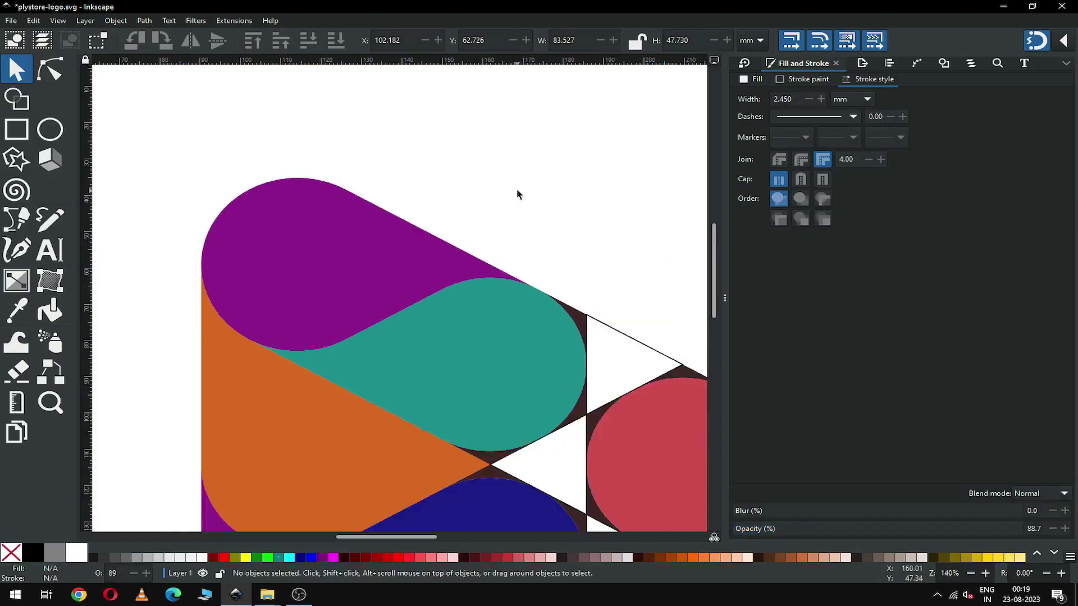
pyautogui.press('z')
pyautogui.moveTo(323, 269); pyautogui.dragTo(588, 445)
pyautogui.hotkey('ctrl', 's')
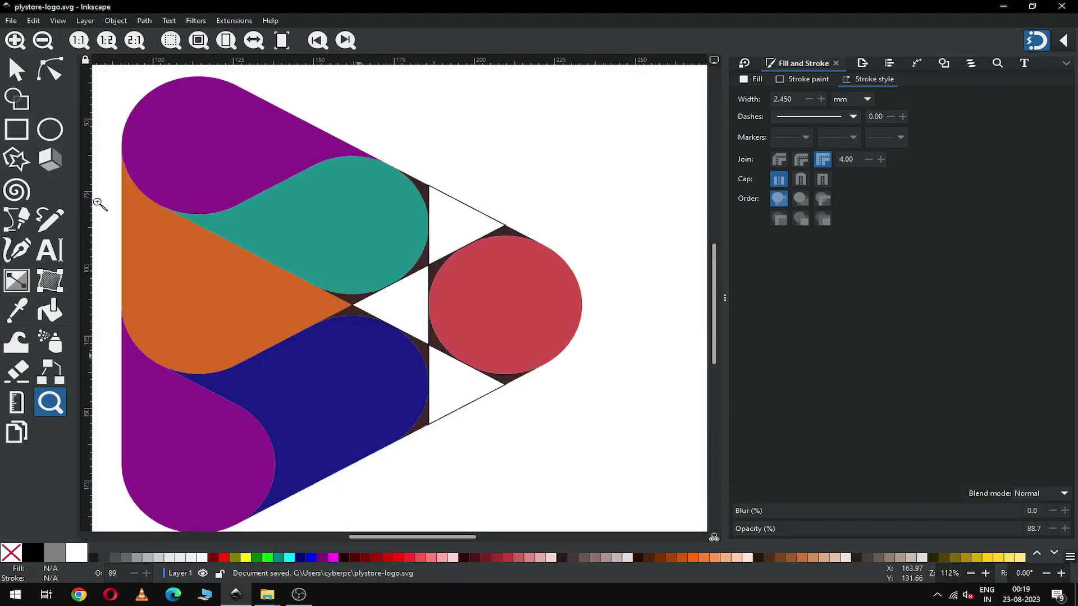
# - Fill the rightmost circle, the white triangle at its lower left and the dark fragment at the navy shape's lower-right edge red
pyautogui.click(15, 72)
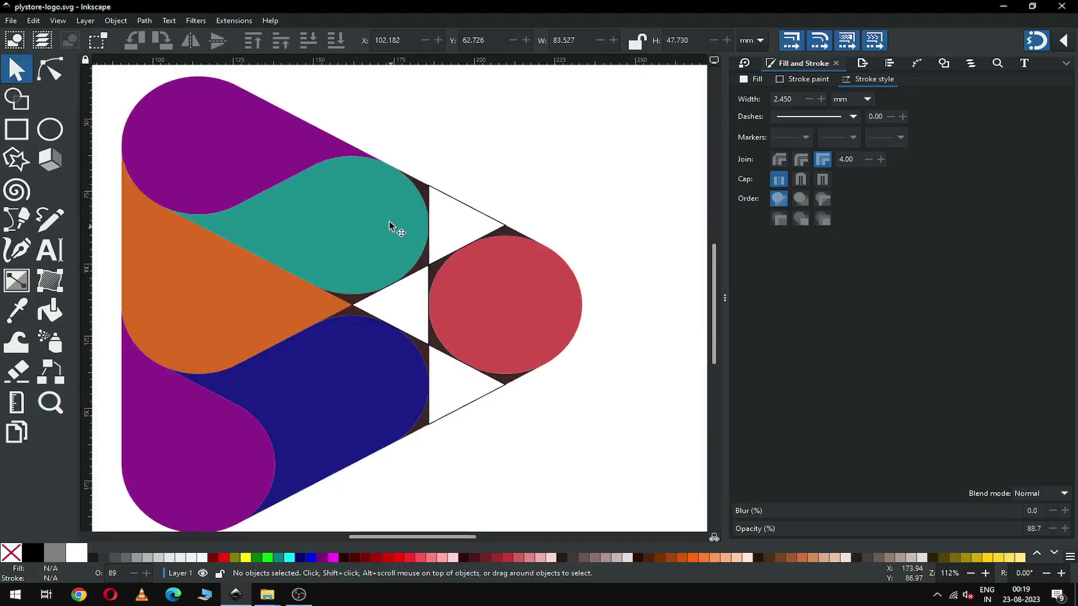
pyautogui.click(508, 289)
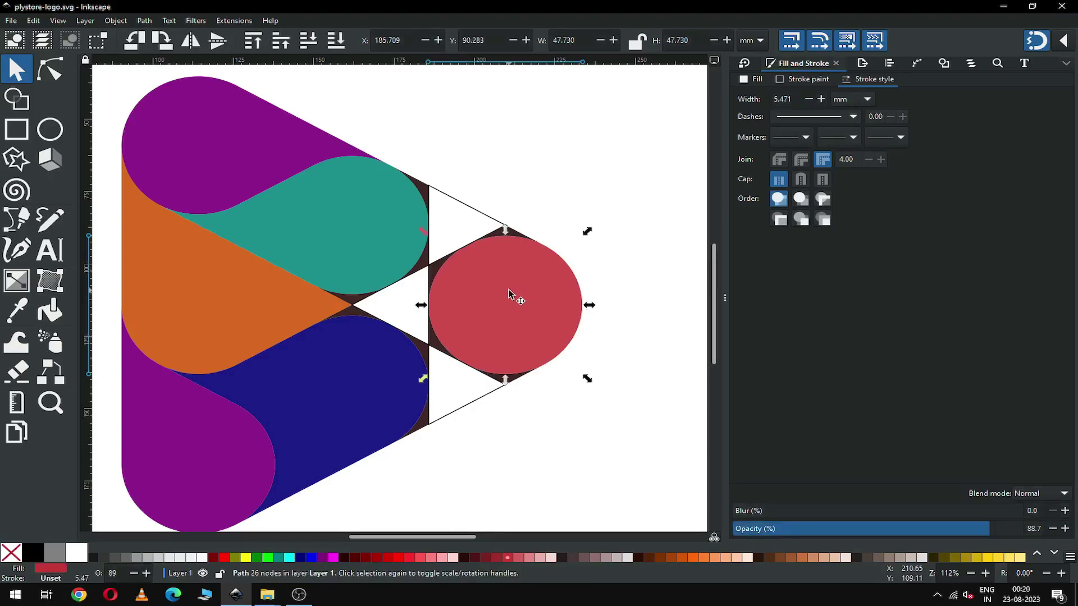
pyautogui.press('shift')
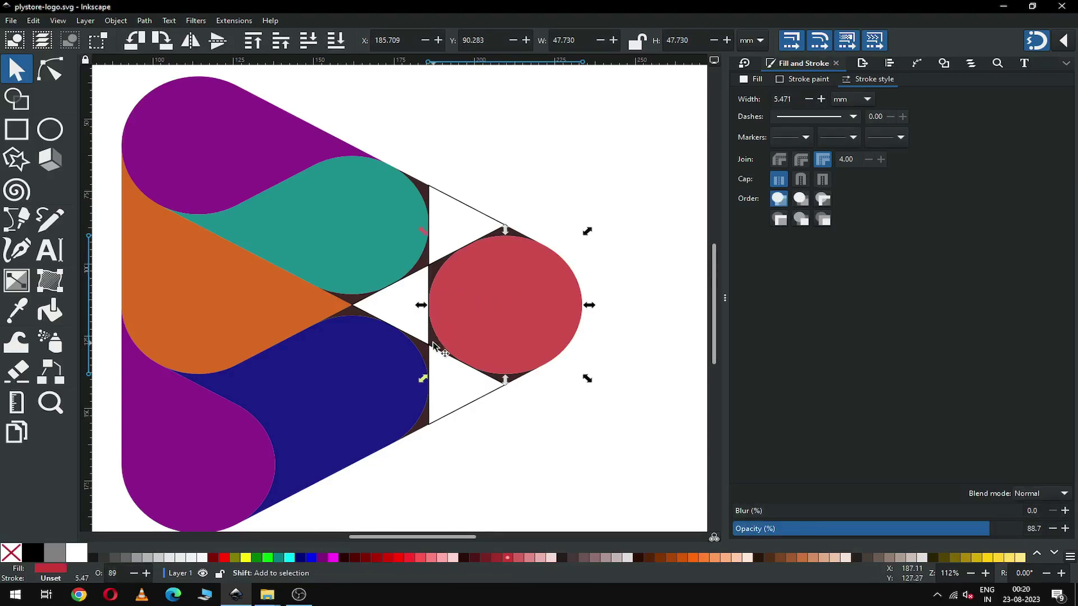
pyautogui.keyDown('shift'); pyautogui.click(462, 410); pyautogui.keyUp('shift')
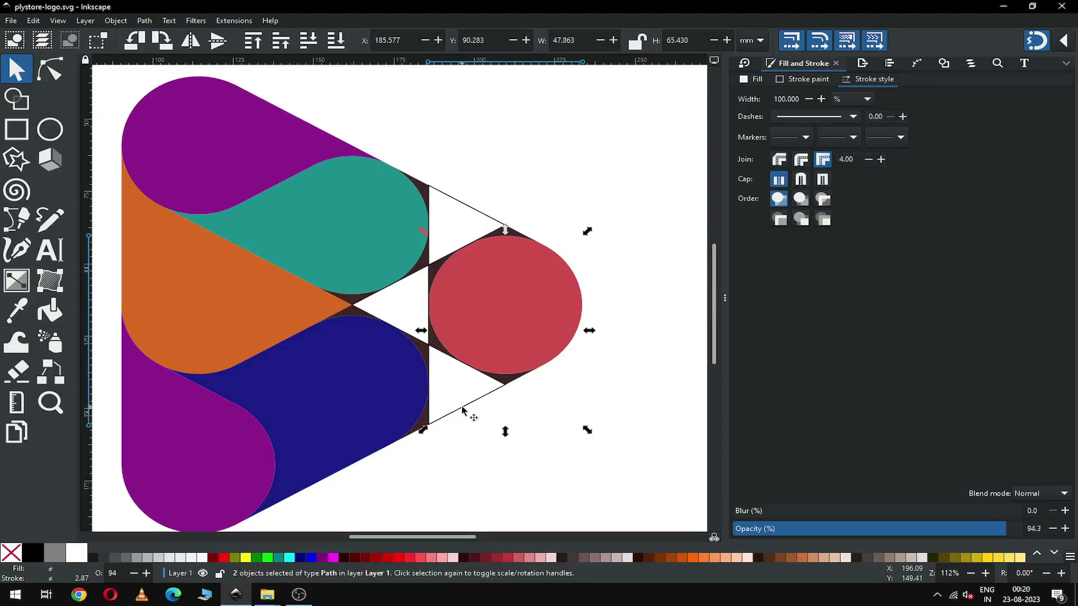
pyautogui.keyDown('shift'); pyautogui.click(422, 428); pyautogui.keyUp('shift')
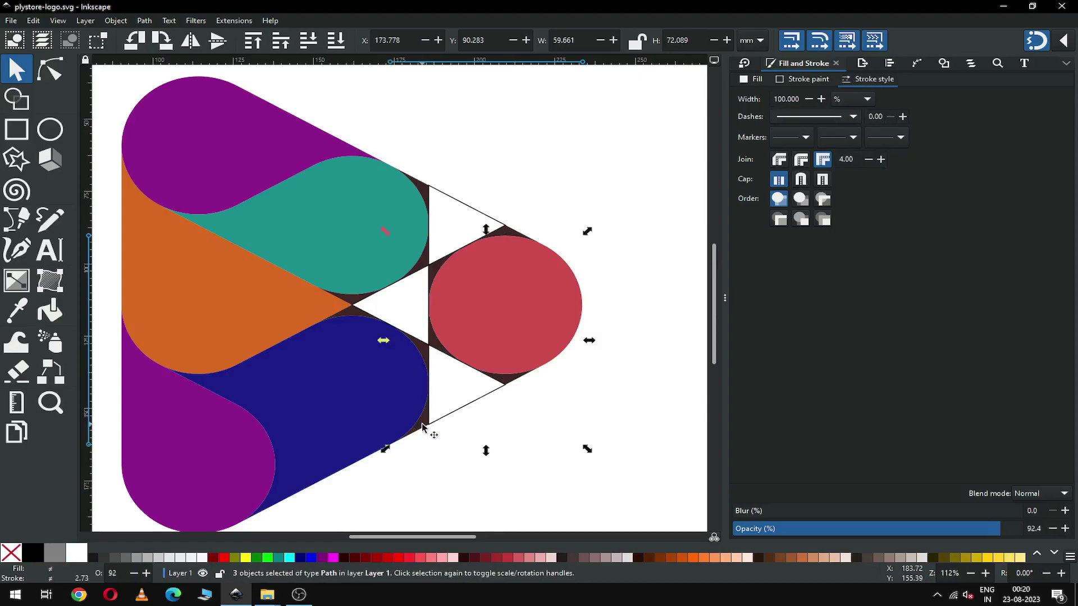
pyautogui.click(388, 558)
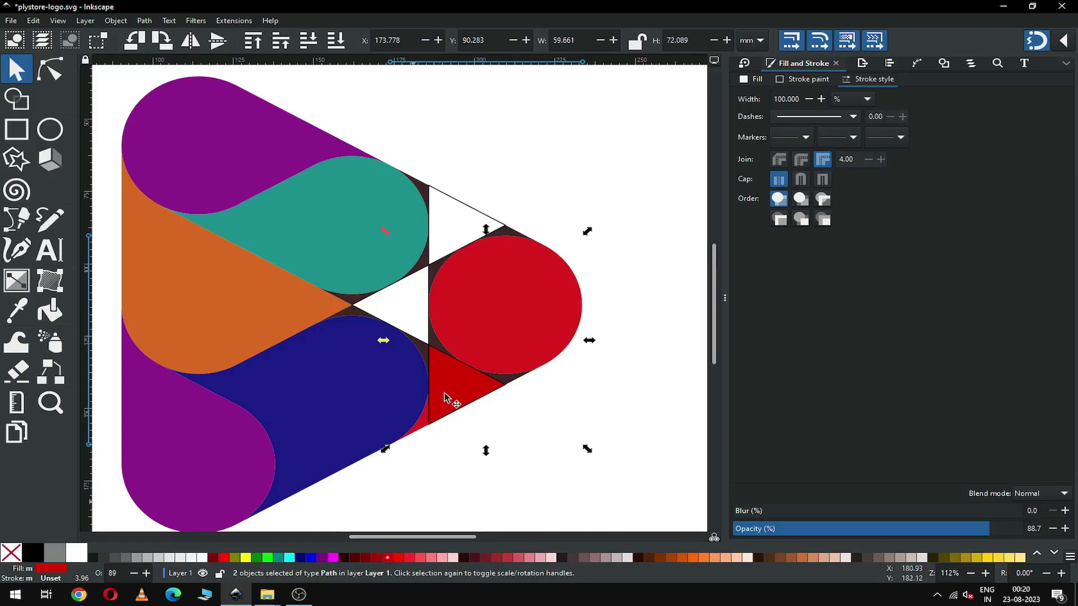
# - Unite the red circle with the red fragment at the navy shape's lower-right edge, leaving out the triangle
pyautogui.click(144, 20)
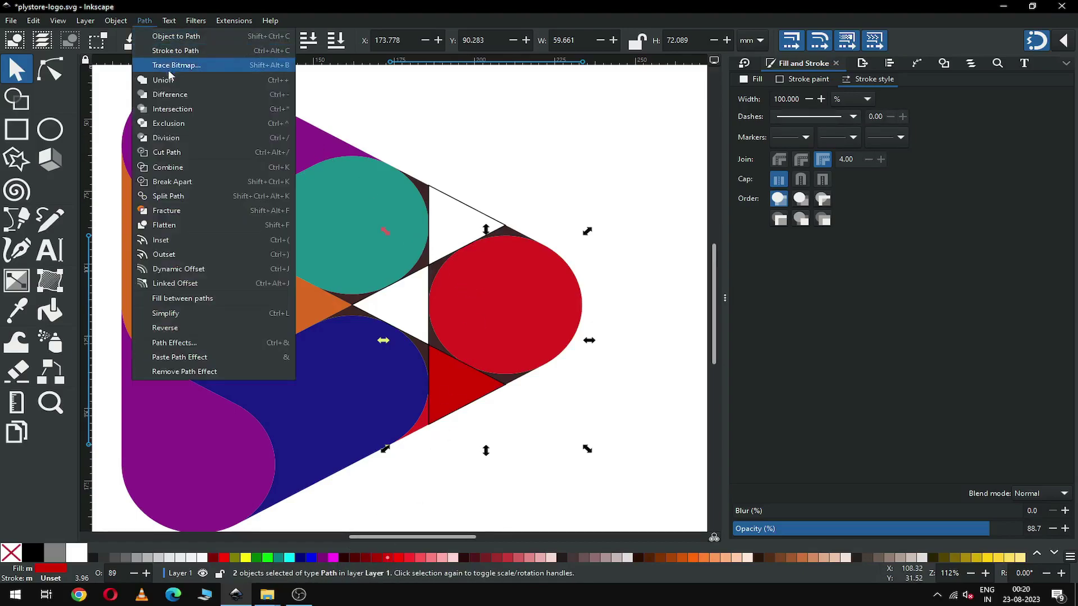
pyautogui.click(163, 79)
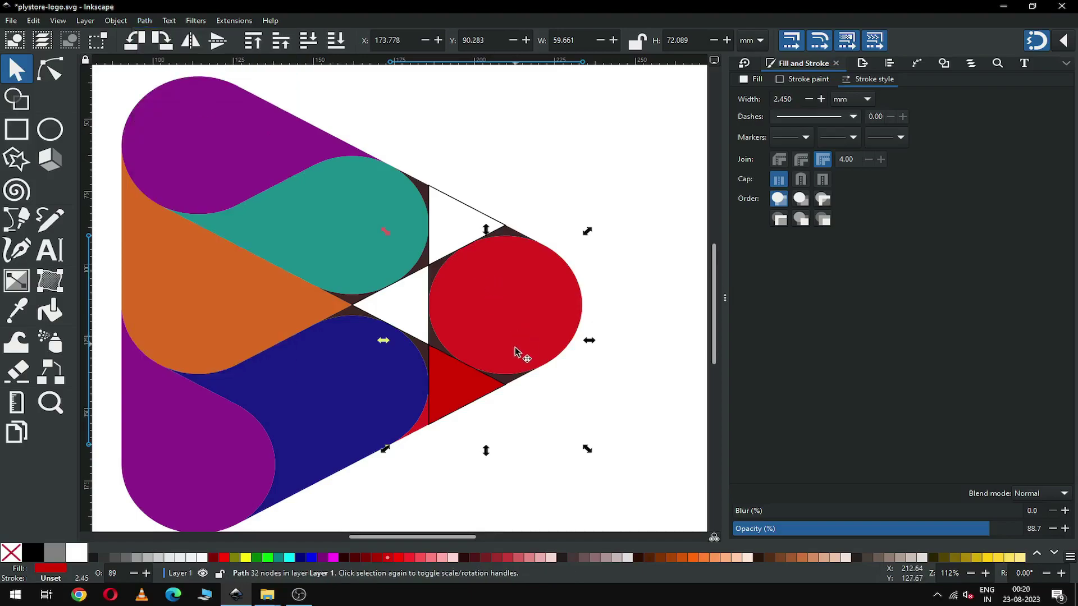
pyautogui.click(537, 389)
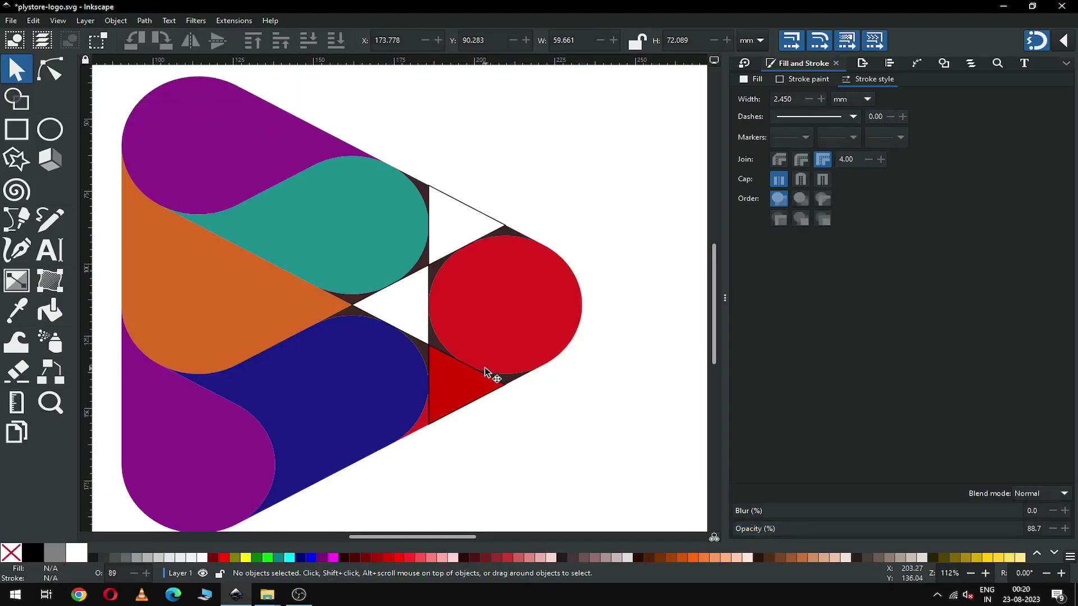
# - Unite the red circle shape with the three dark fragments at its upper-left, lower-left and bottom edges
pyautogui.click(497, 343)
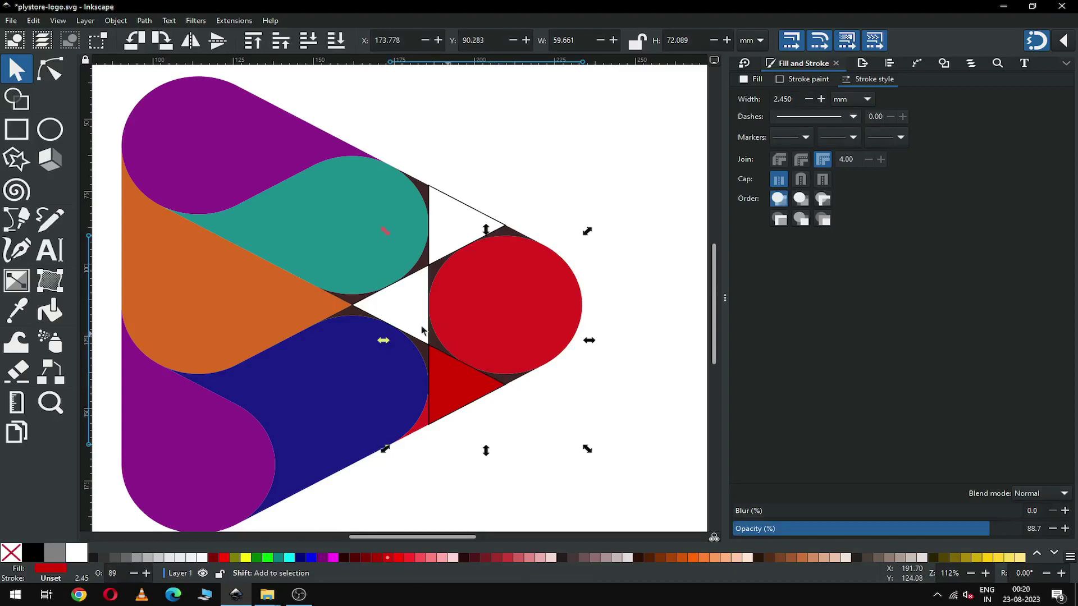
pyautogui.press('z')
pyautogui.moveTo(281, 233); pyautogui.dragTo(601, 463)
pyautogui.click(15, 71)
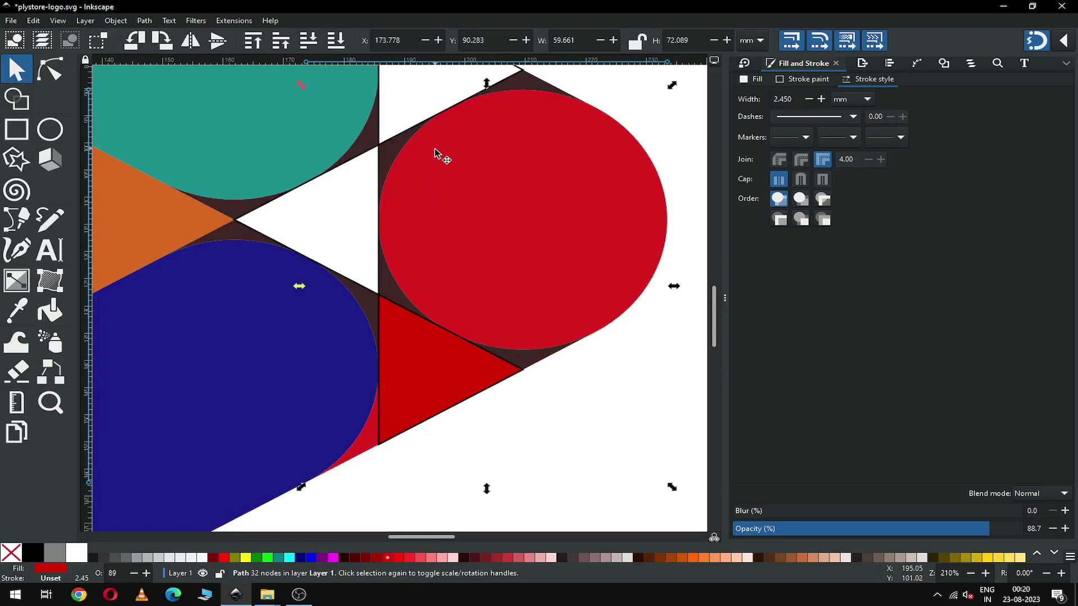
pyautogui.keyDown('shift'); pyautogui.click(388, 159); pyautogui.keyUp('shift')
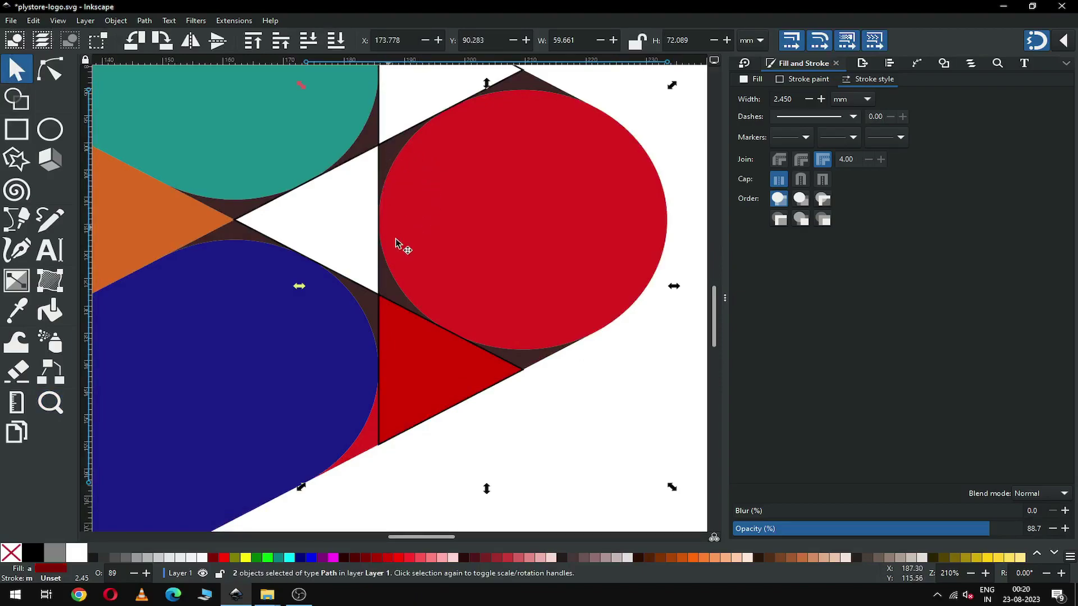
pyautogui.keyDown('shift'); pyautogui.click(396, 292); pyautogui.keyUp('shift')
pyautogui.click(144, 20)
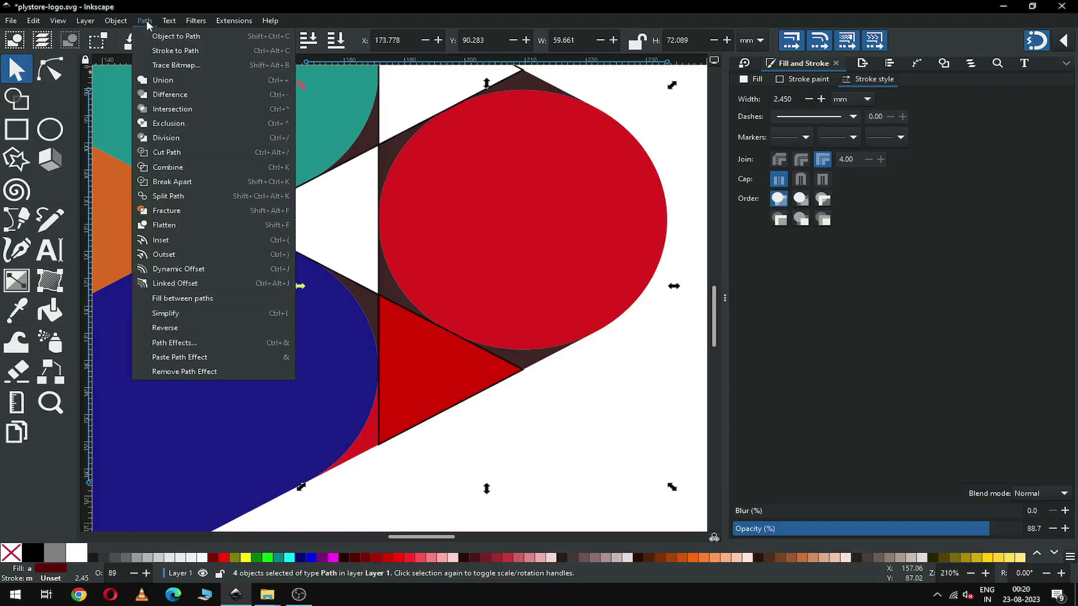
pyautogui.click(155, 81)
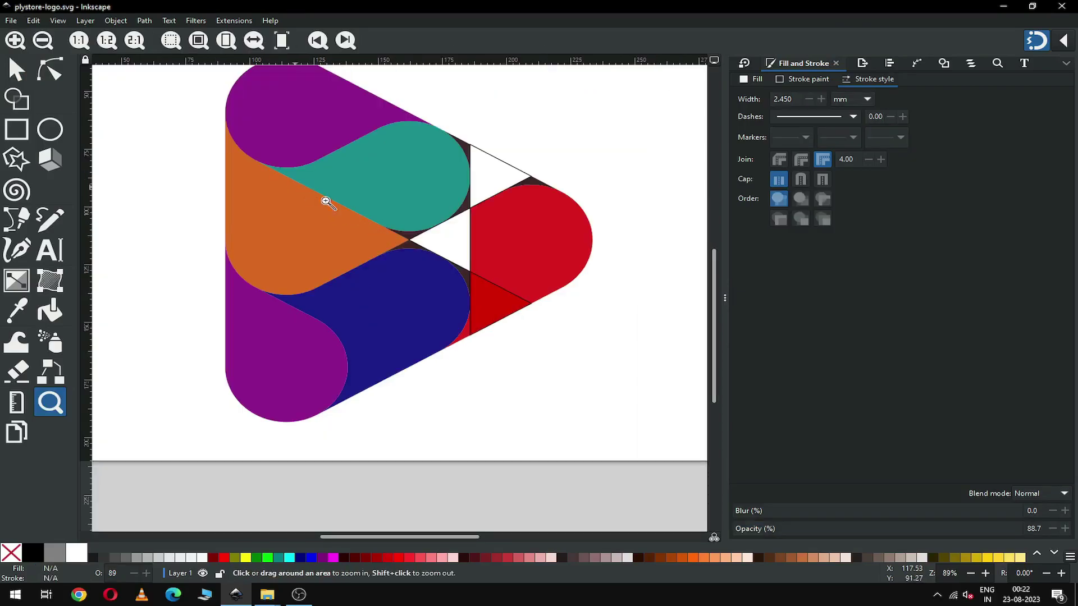
# - Unite the teal shape with the dark fragment below it, above the orange triangle's tip, and save the document
pyautogui.moveTo(295, 182); pyautogui.dragTo(585, 359)
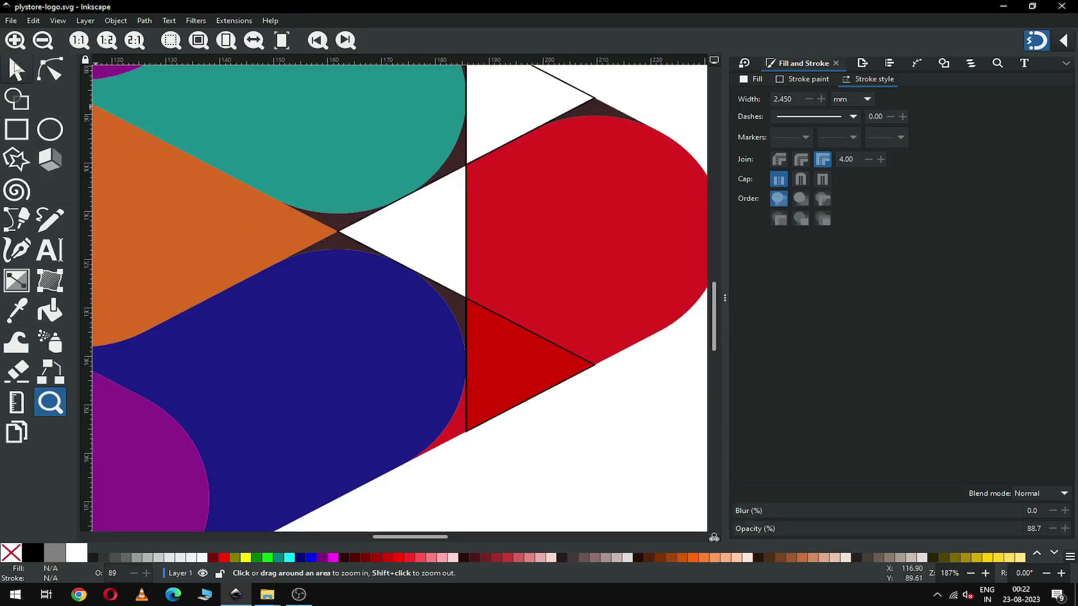
pyautogui.click(16, 69)
pyautogui.click(341, 226)
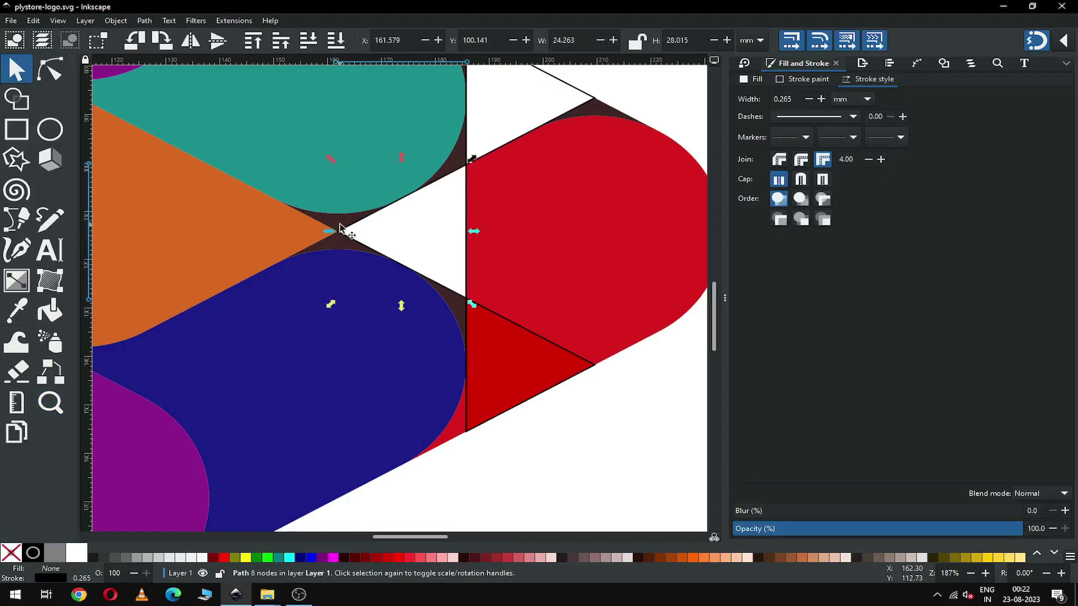
pyautogui.click(339, 227)
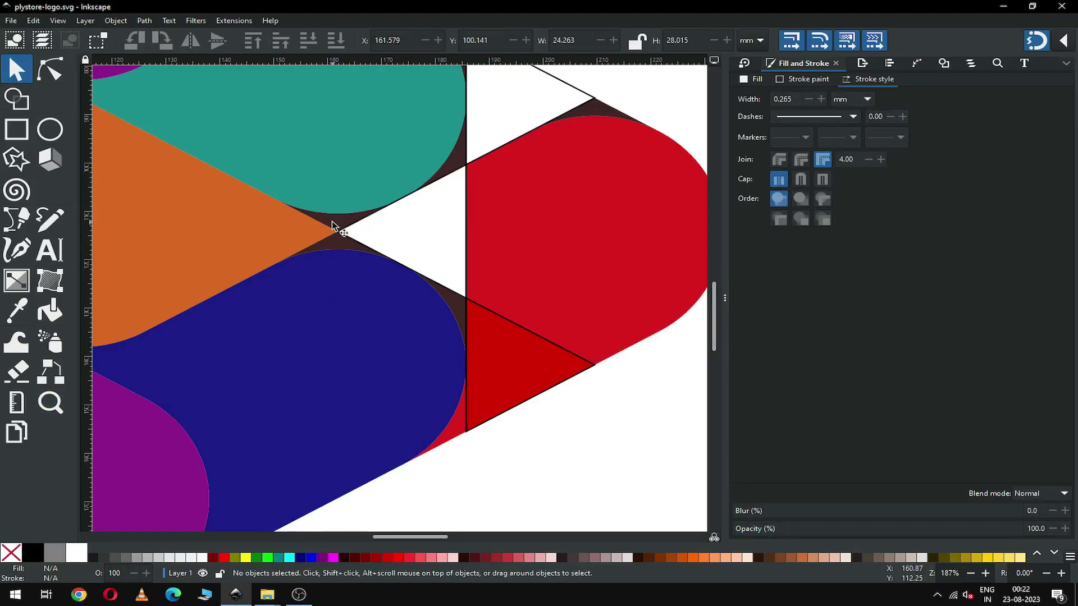
pyautogui.click(332, 225)
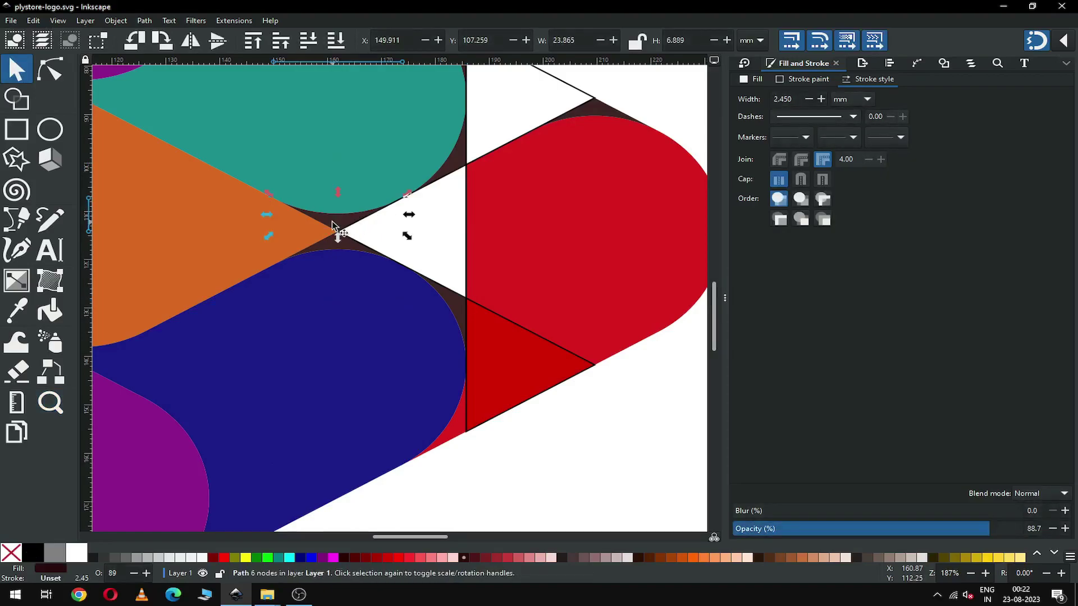
pyautogui.keyDown('shift'); pyautogui.click(335, 156); pyautogui.keyUp('shift')
pyautogui.click(142, 22)
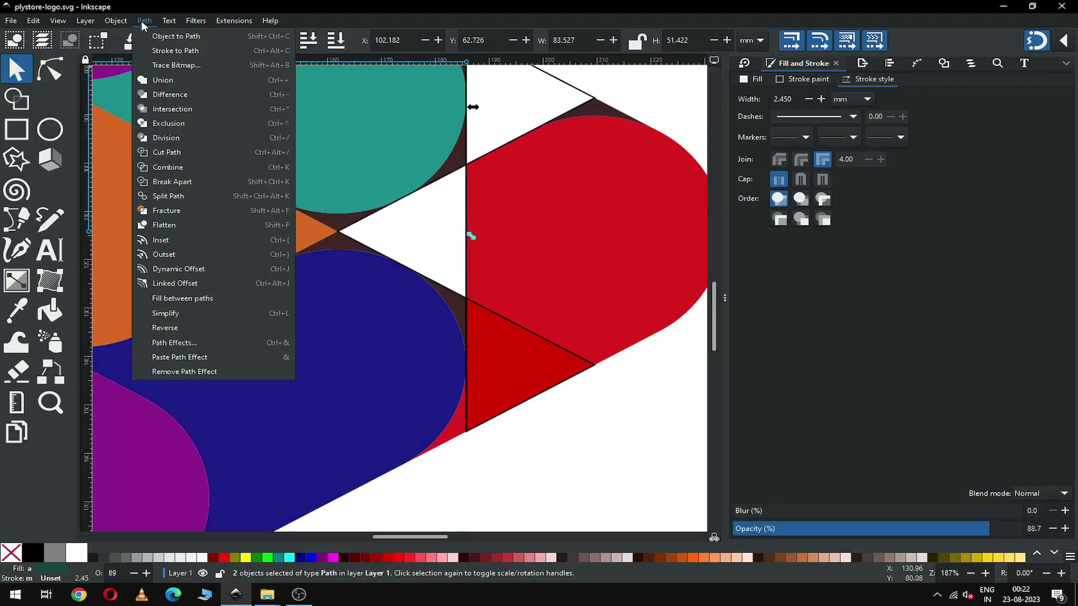
pyautogui.click(157, 86)
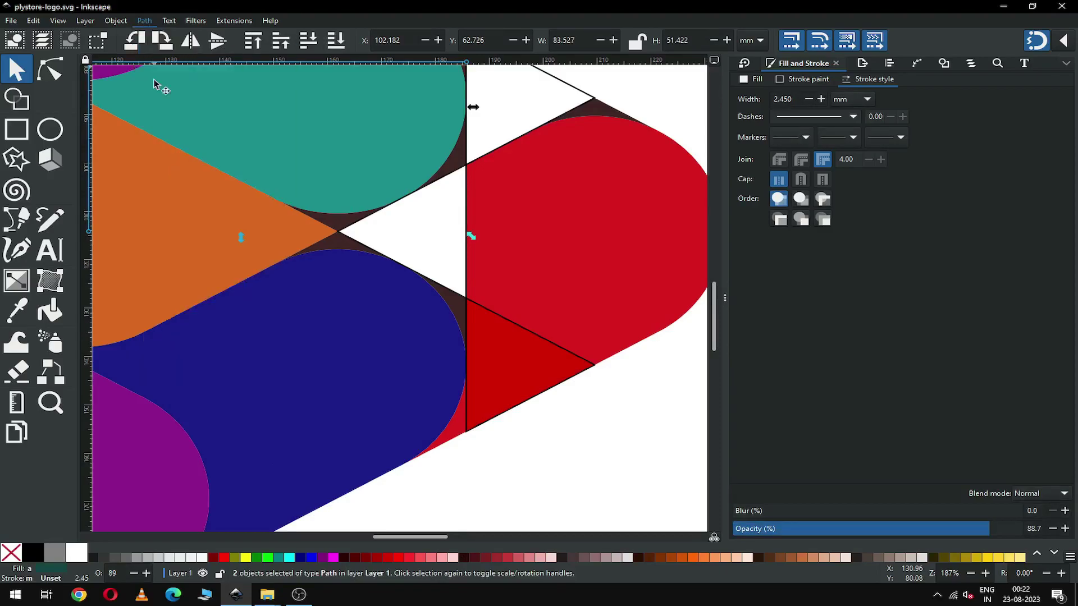
pyautogui.click(614, 417)
pyautogui.hotkey('ctrl', 's')
pyautogui.hotkey('ctrl', 's')
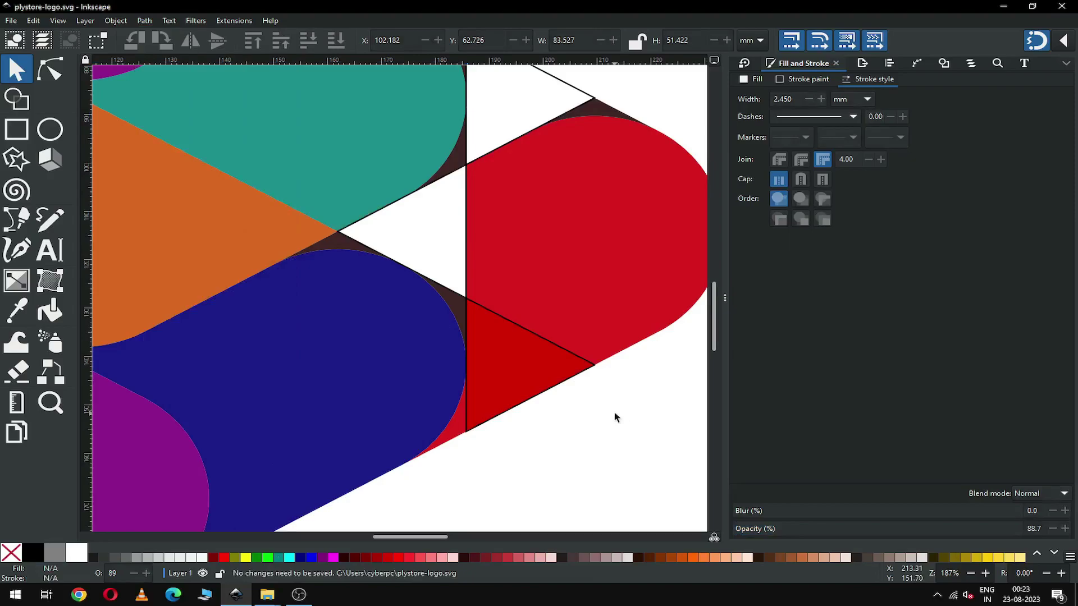
# - Unite the navy shape with the dark fragment above it, just below the orange triangle's tip
pyautogui.click(346, 319)
pyautogui.keyDown('shift'); pyautogui.click(337, 247); pyautogui.keyUp('shift')
pyautogui.click(144, 21)
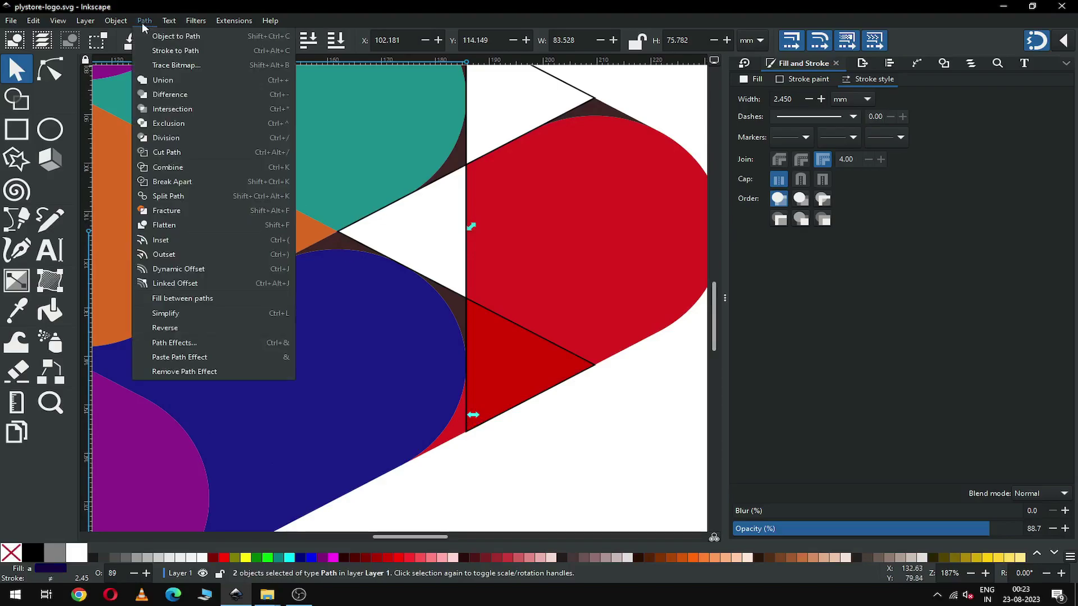
pyautogui.click(147, 80)
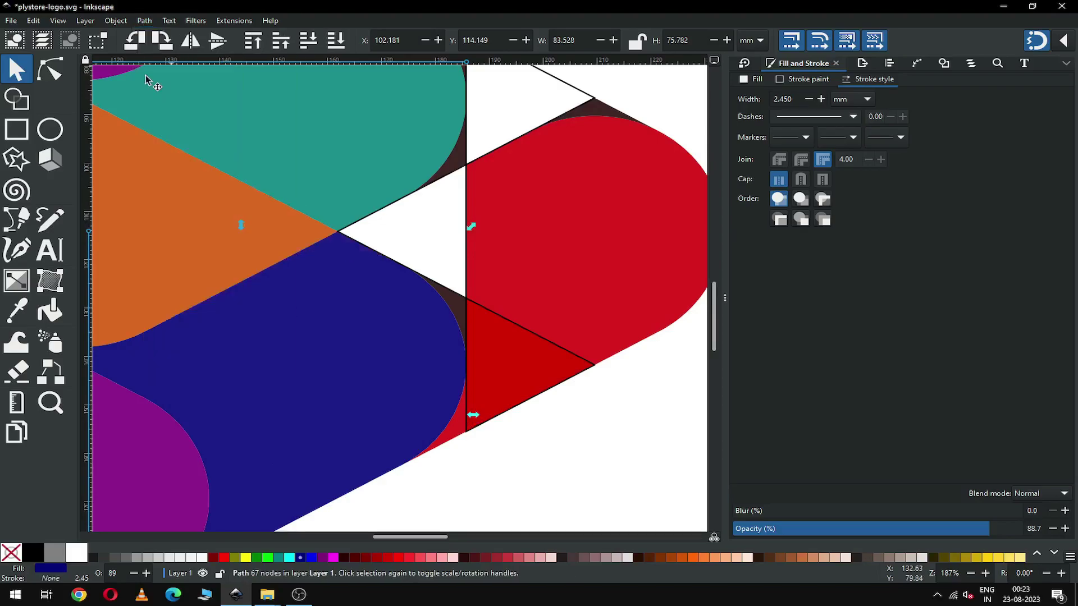
# - Unite the large red shape with the red triangle and the dark fragment at the navy shape's upper-right edge
pyautogui.click(568, 448)
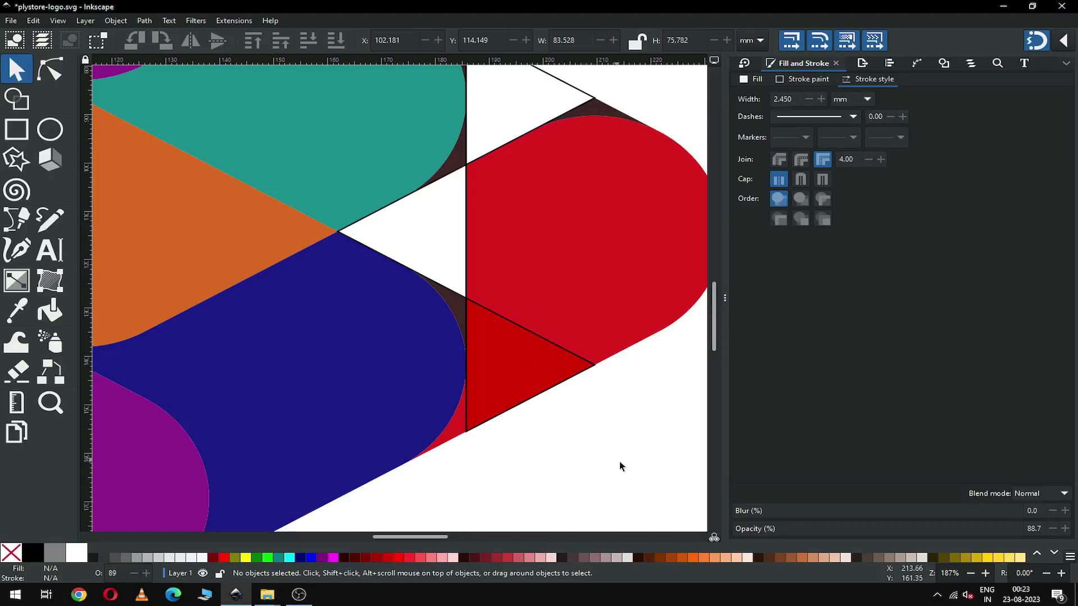
pyautogui.moveTo(625, 449); pyautogui.dragTo(561, 471)
pyautogui.moveTo(628, 486); pyautogui.dragTo(361, 245)
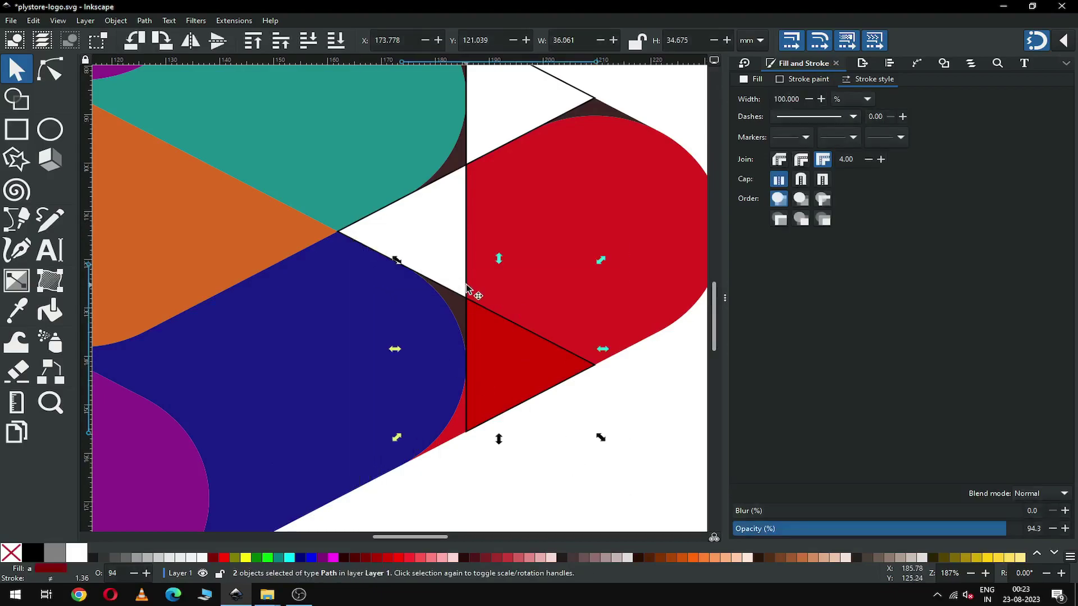
pyautogui.keyDown('shift'); pyautogui.click(561, 201); pyautogui.keyUp('shift')
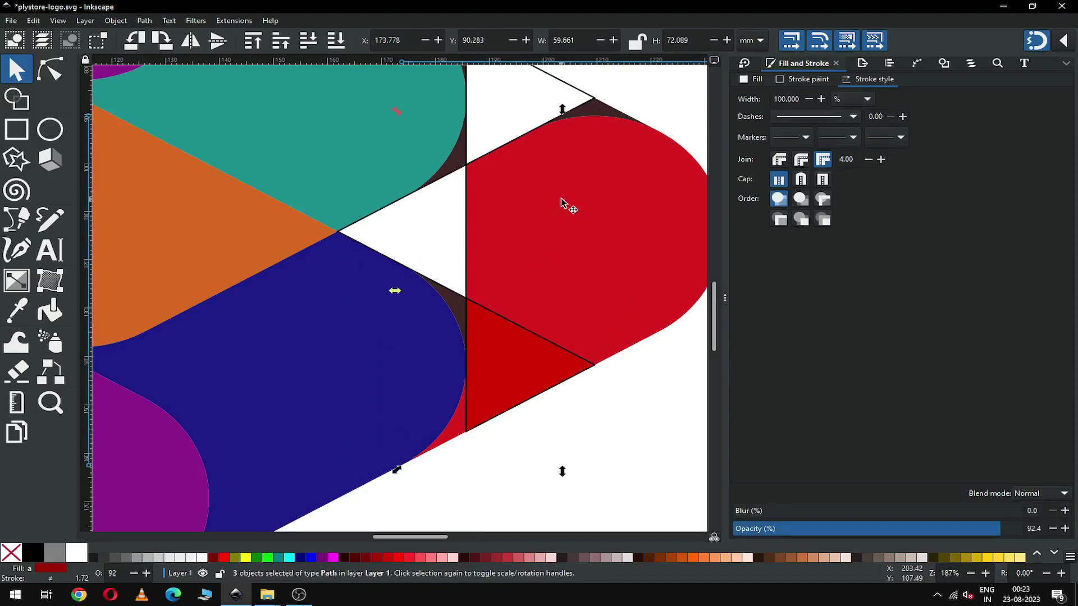
pyautogui.click(137, 20)
pyautogui.click(157, 84)
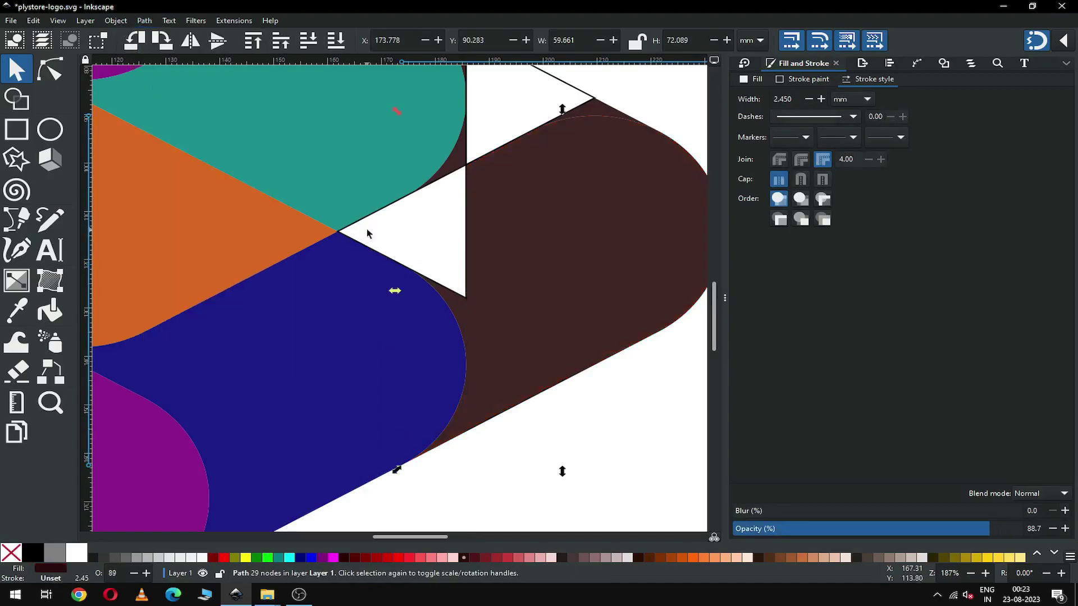
# - Unite the merged dark shape with the outlined white triangle at the orange triangle's tip
pyautogui.click(466, 255)
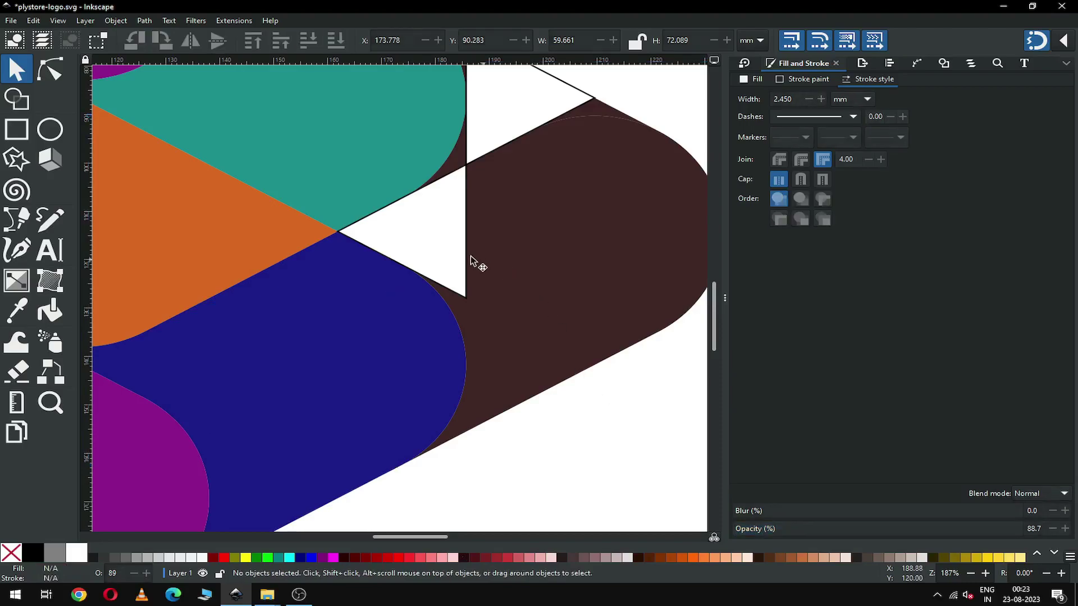
pyautogui.keyDown('shift'); pyautogui.click(385, 217); pyautogui.keyUp('shift')
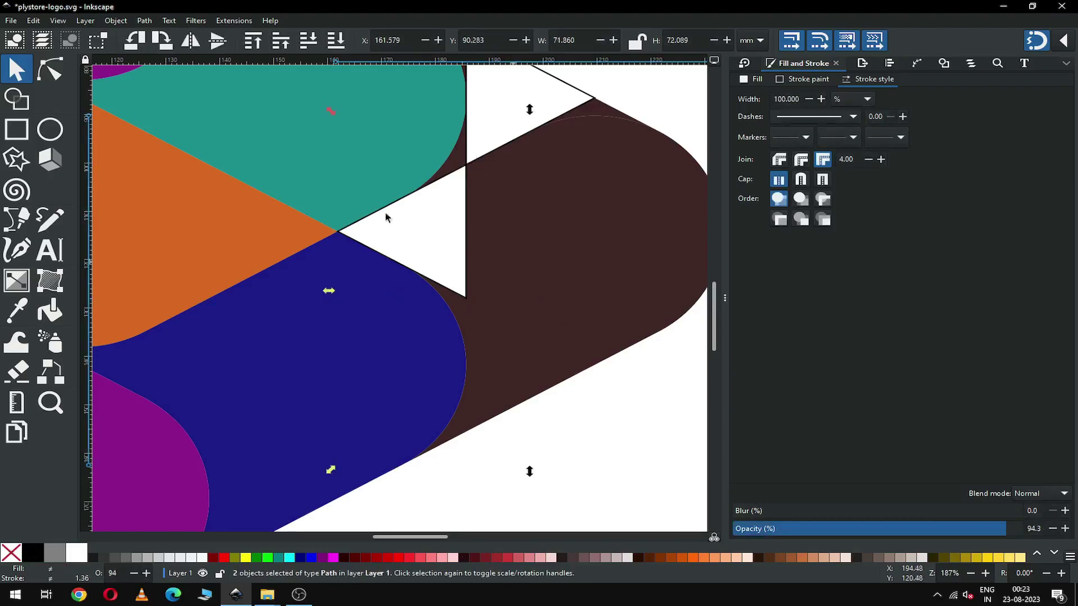
pyautogui.click(178, 21)
pyautogui.moveTo(144, 21)
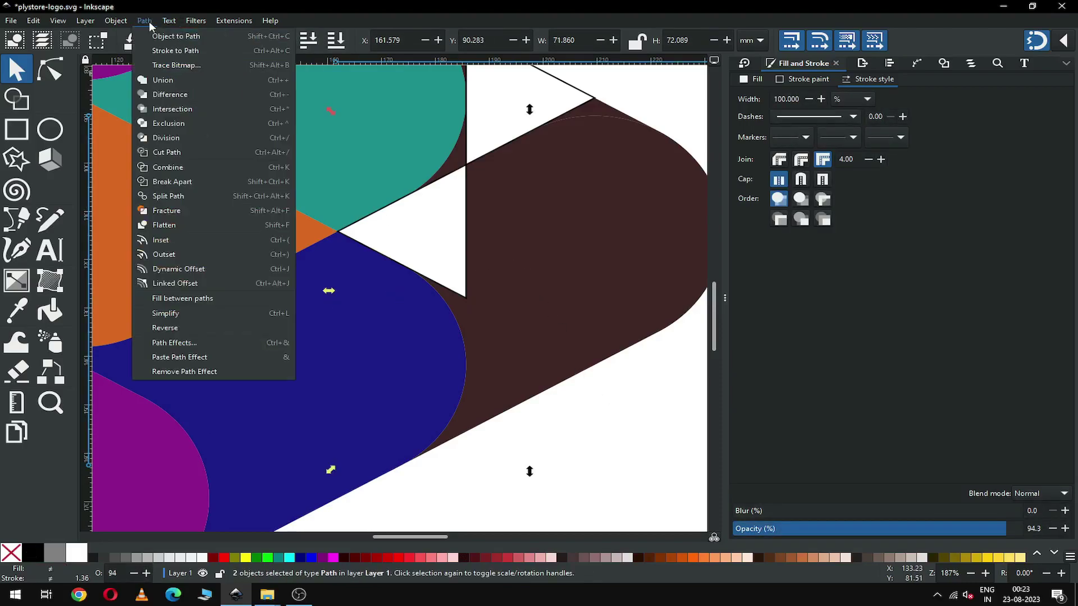
pyautogui.click(153, 92)
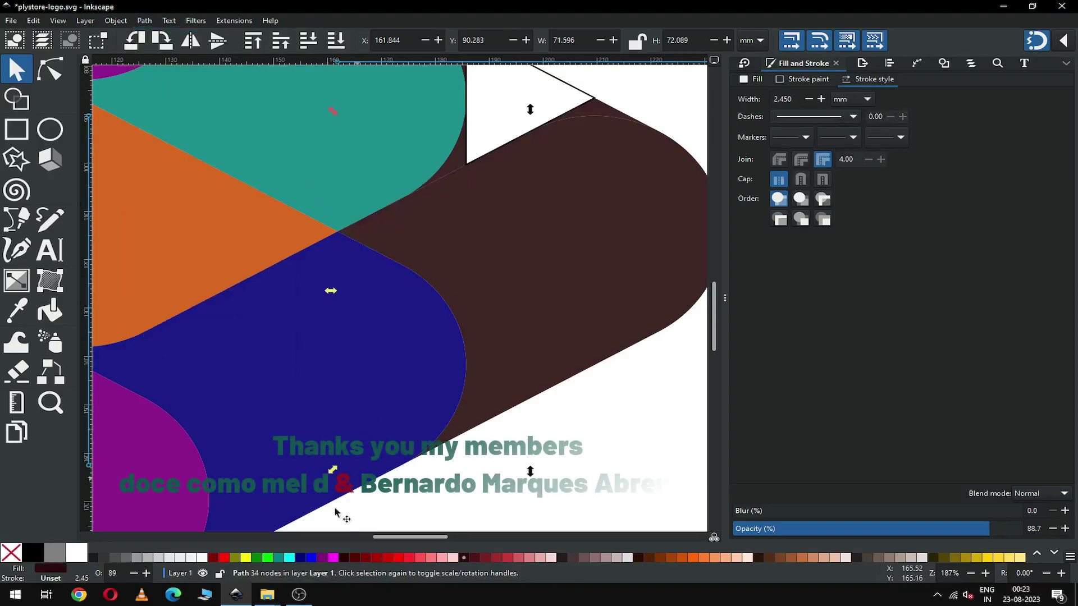
# - Fill the merged dark shape beside the navy shape with blue and save the document
pyautogui.click(282, 558)
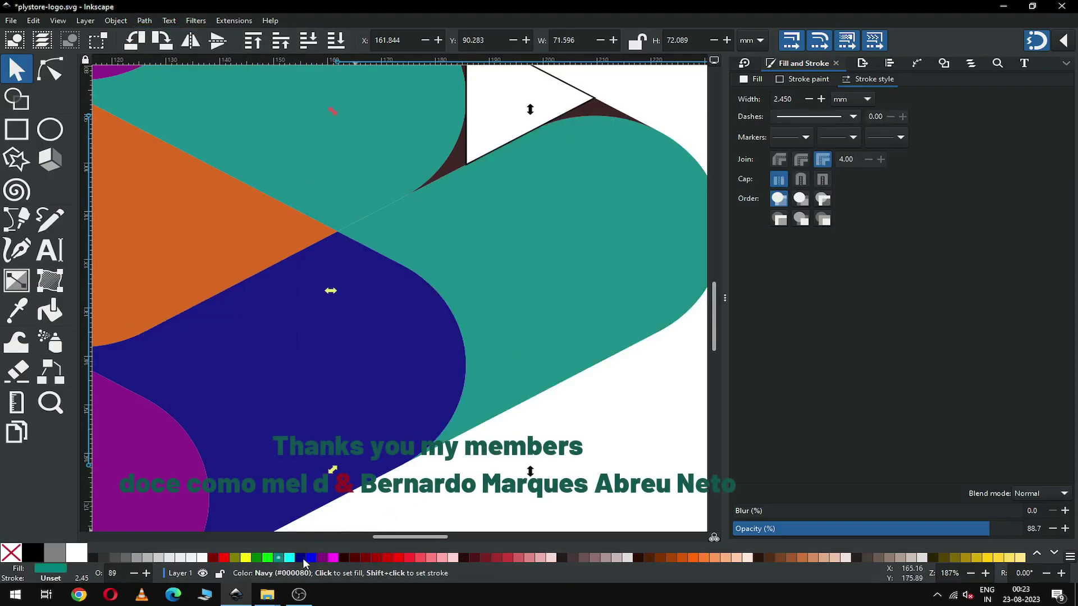
pyautogui.click(310, 558)
pyautogui.click(574, 426)
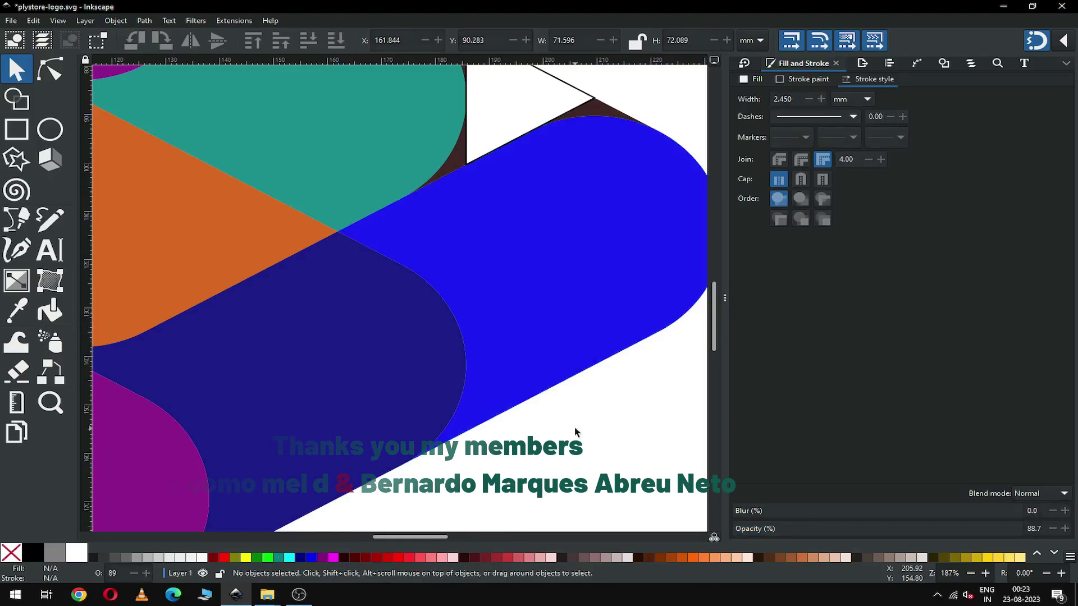
pyautogui.press('-')
pyautogui.press('-')
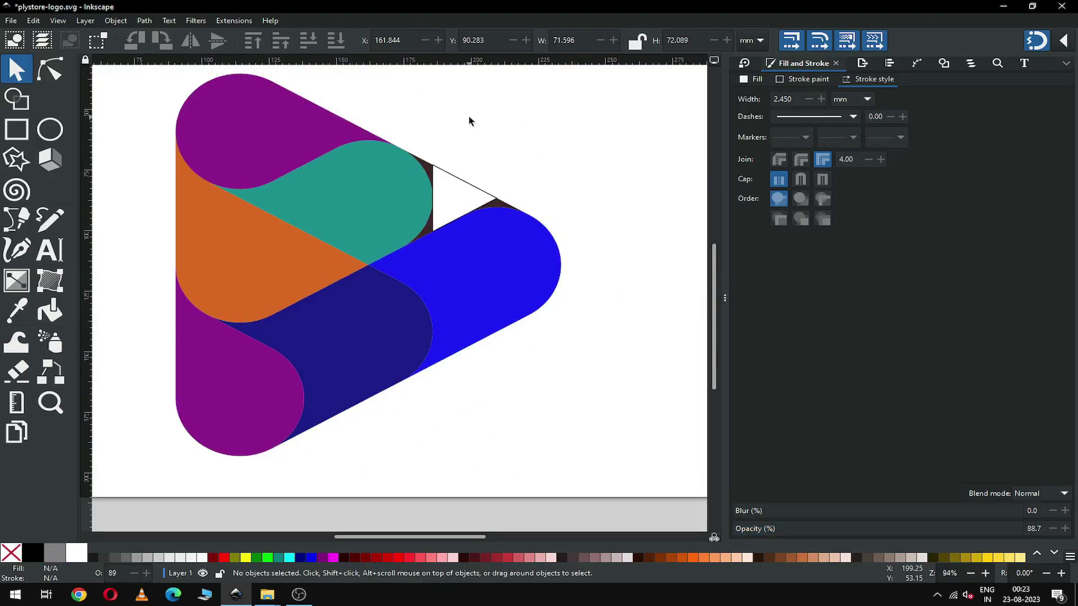
pyautogui.hotkey('ctrl', 's')
# - Unite the teal shape with the outlined white triangle and the dark fragment above the blue shape
pyautogui.moveTo(579, 172); pyautogui.dragTo(448, 231)
pyautogui.keyDown('shift'); pyautogui.click(435, 194); pyautogui.keyUp('shift')
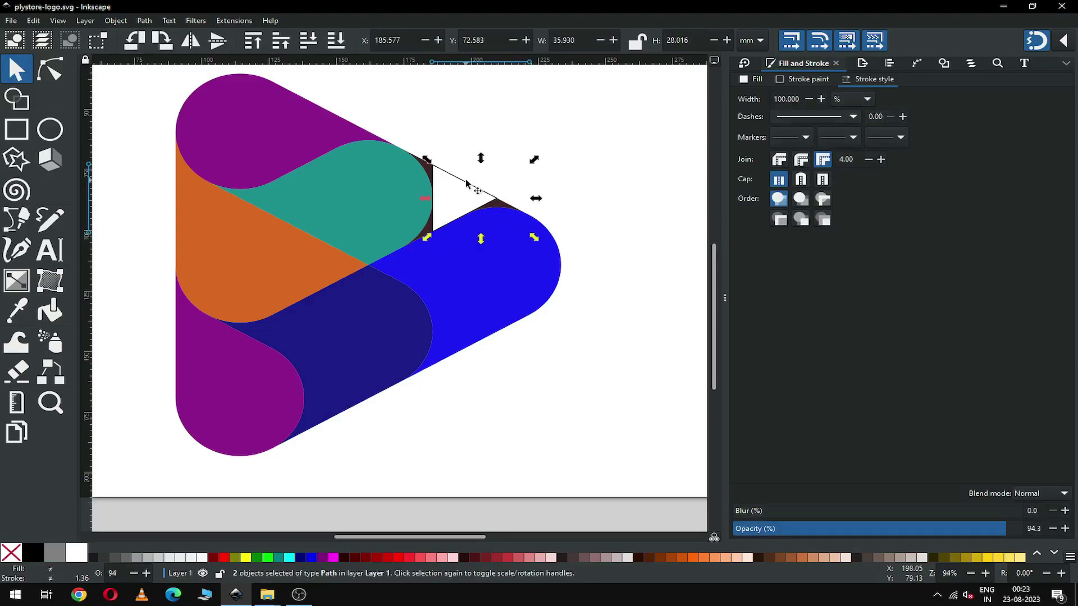
pyautogui.keyDown('shift'); pyautogui.click(387, 188); pyautogui.keyUp('shift')
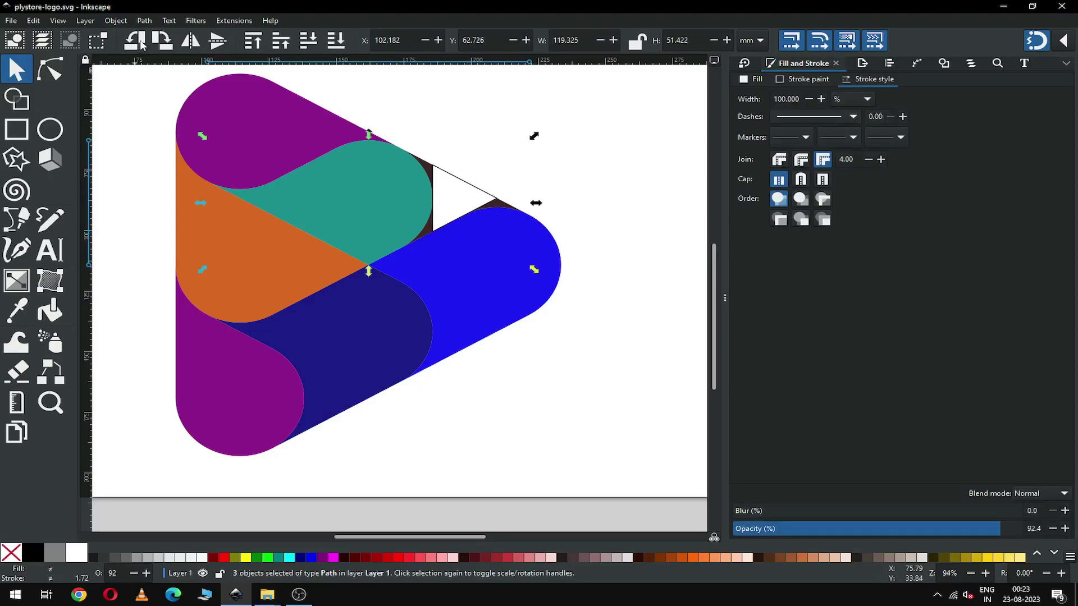
pyautogui.click(145, 21)
pyautogui.click(163, 80)
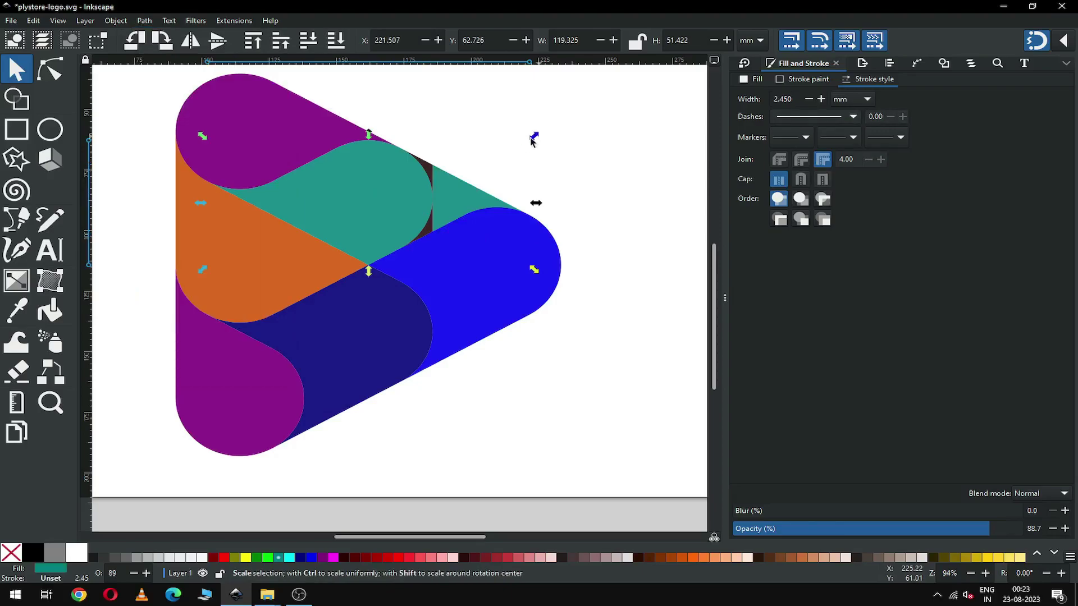
pyautogui.click(481, 148)
# - Unite the teal shape with the two remaining dark fragments inside it and save the document
pyautogui.moveTo(481, 129); pyautogui.dragTo(394, 201)
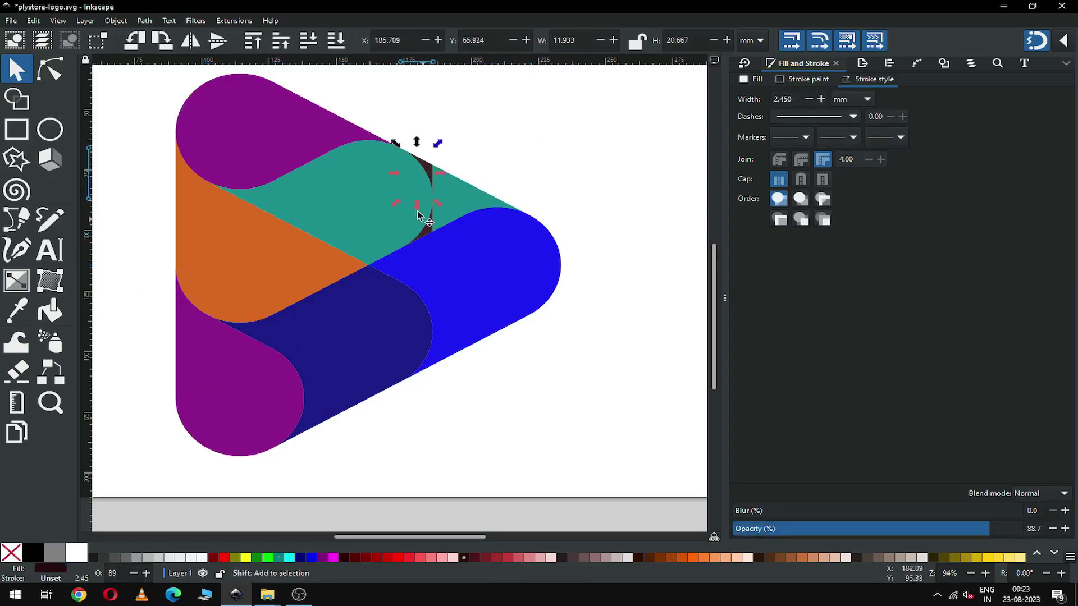
pyautogui.moveTo(525, 182); pyautogui.dragTo(389, 257)
pyautogui.click(144, 20)
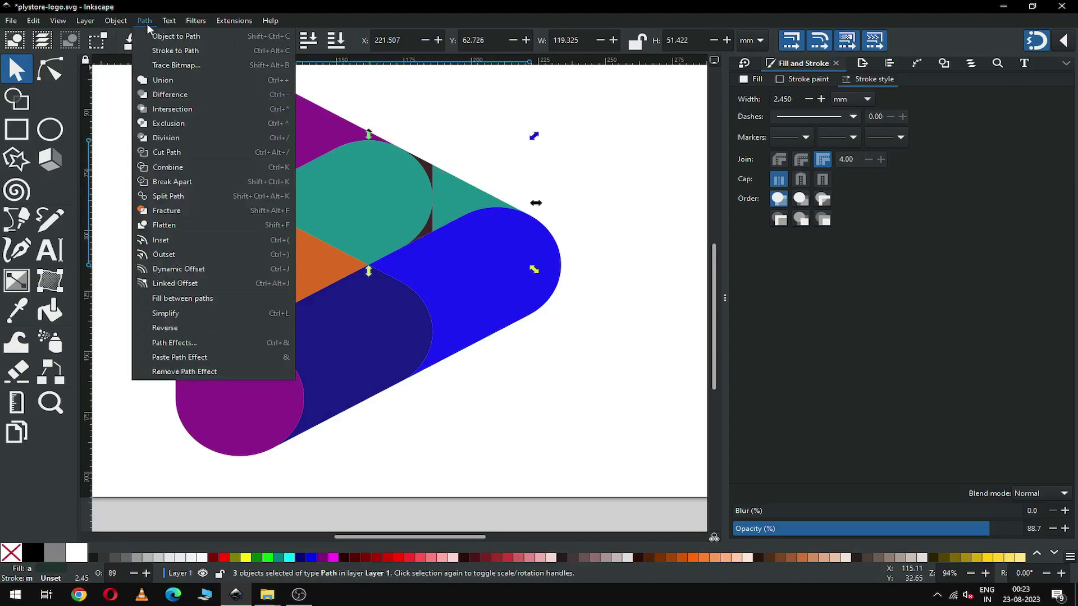
pyautogui.click(162, 79)
pyautogui.press('Escape')
pyautogui.hotkey('ctrl', 's')
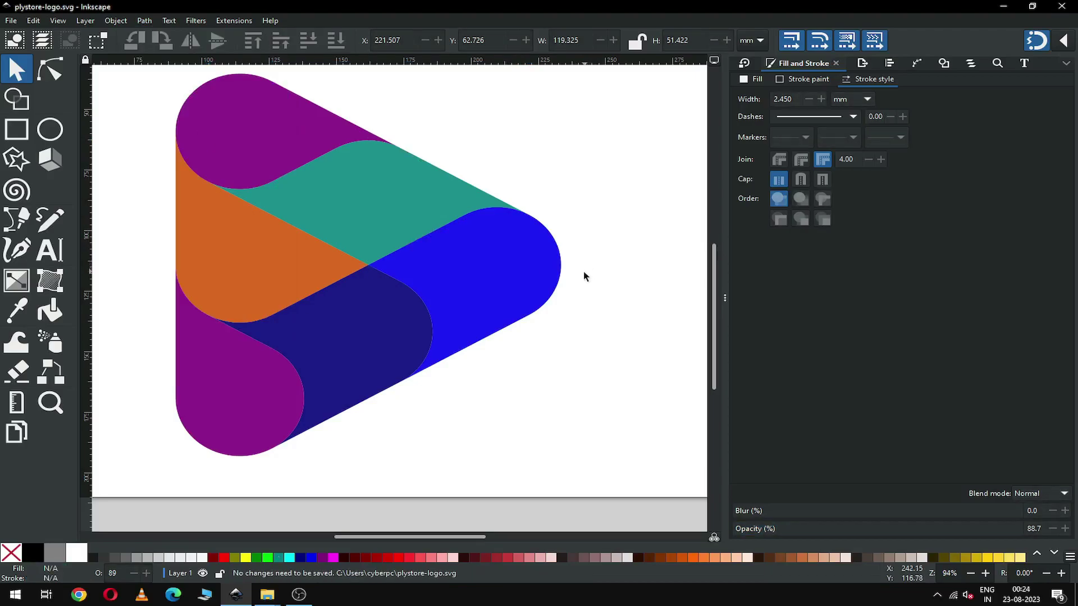
# - Move all six logo shapes together left and slightly up on the page, and save the document
pyautogui.press('-')
pyautogui.press('-')
pyautogui.hotkey('ctrl', 's')
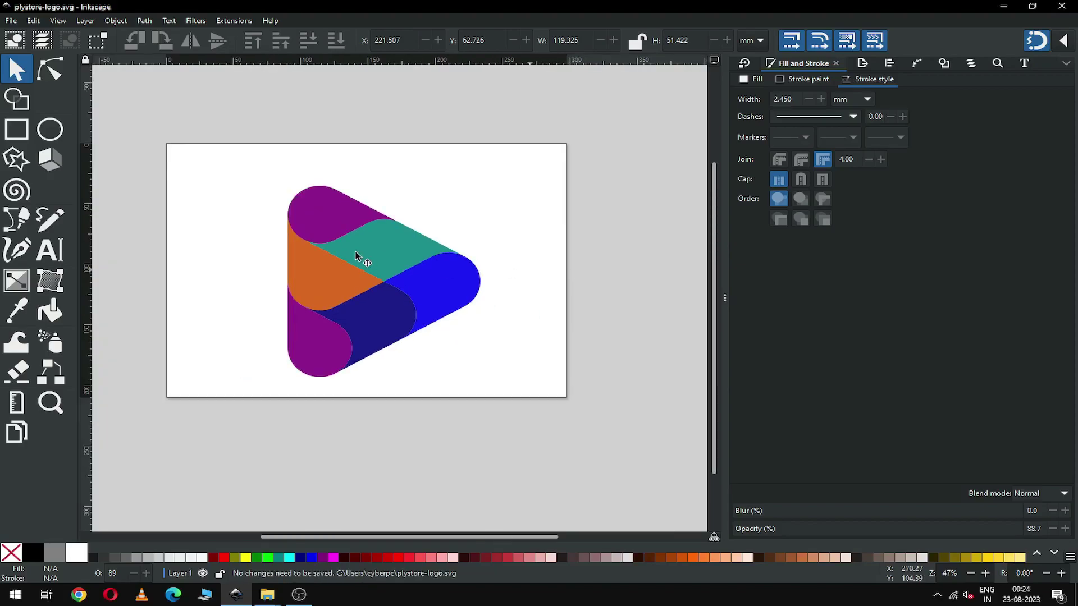
pyautogui.moveTo(230, 182); pyautogui.dragTo(411, 275)
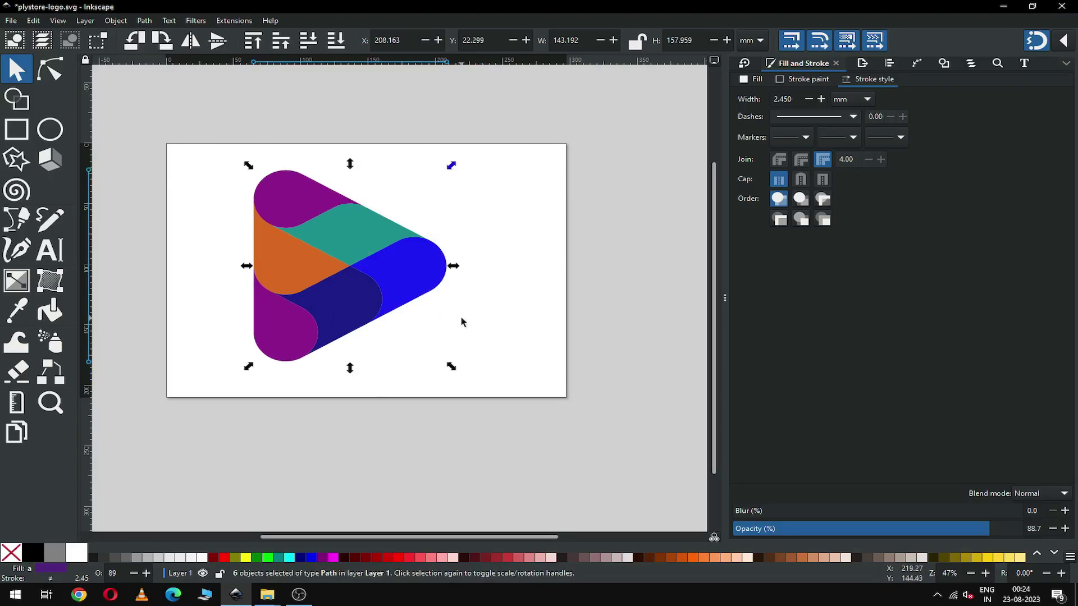
pyautogui.press('Escape')
pyautogui.hotkey('ctrl', 's')
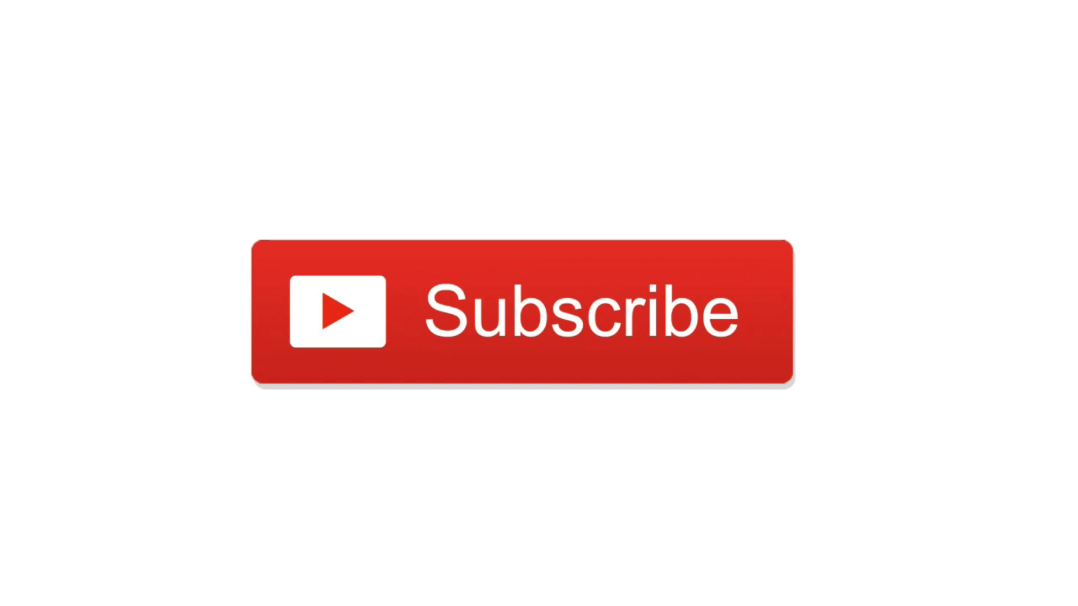